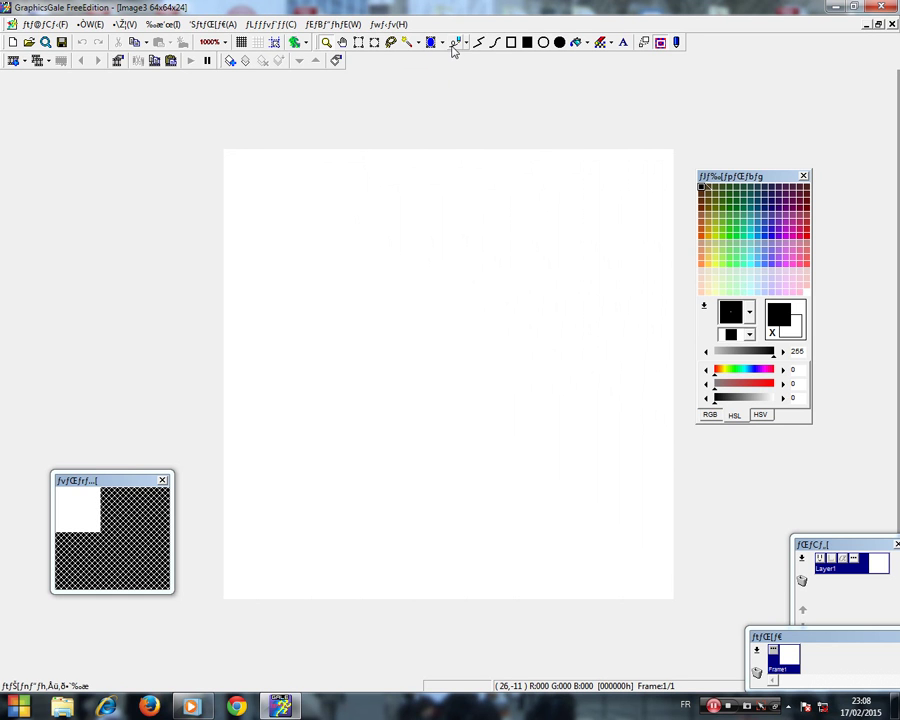
- Draw a large black circle outline in the upper middle of the canvas as the base of the tree crown
left_click(541, 45)
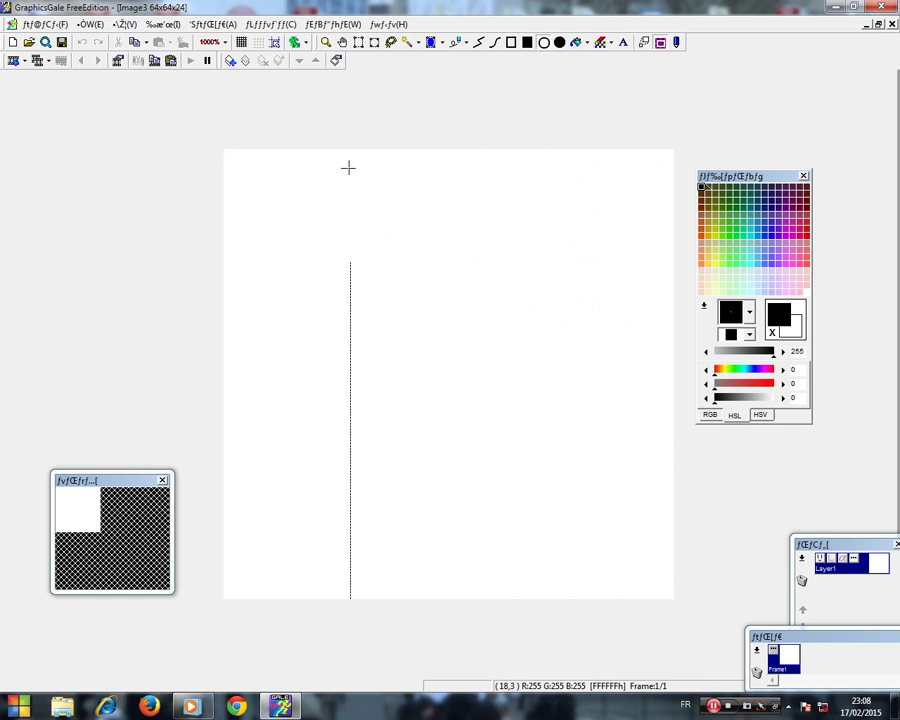
left_click_drag(332, 156, 591, 404)
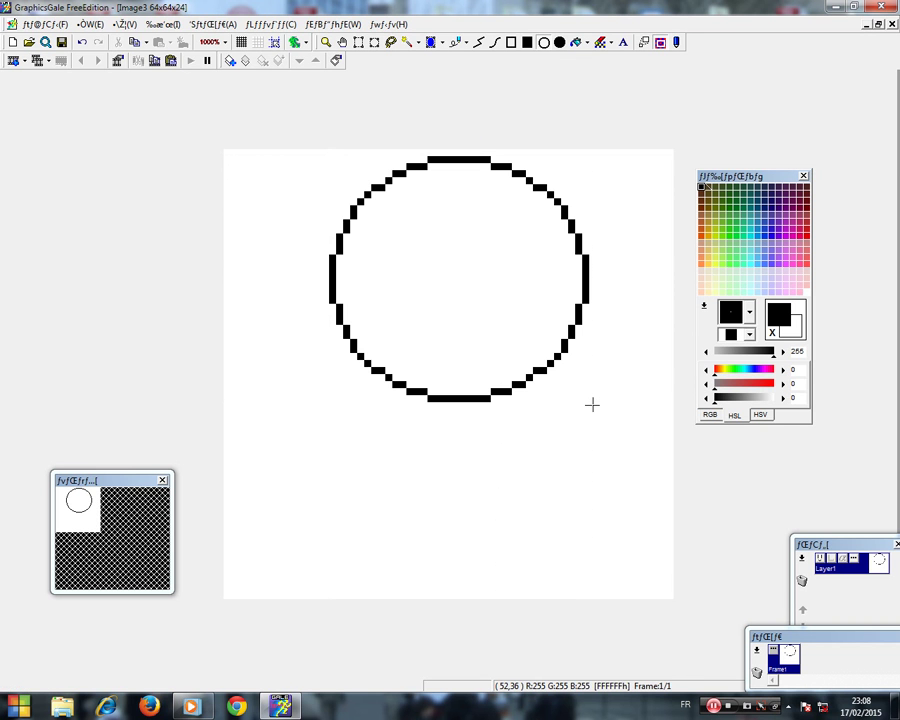
left_click(492, 47)
left_click(382, 376)
left_click(390, 446)
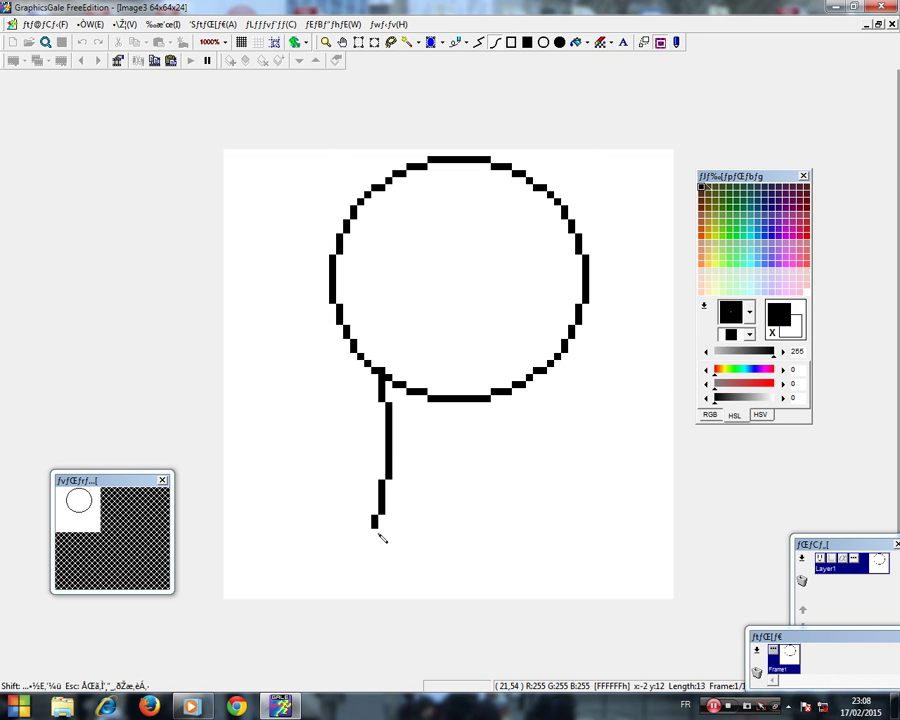
double_click(303, 600)
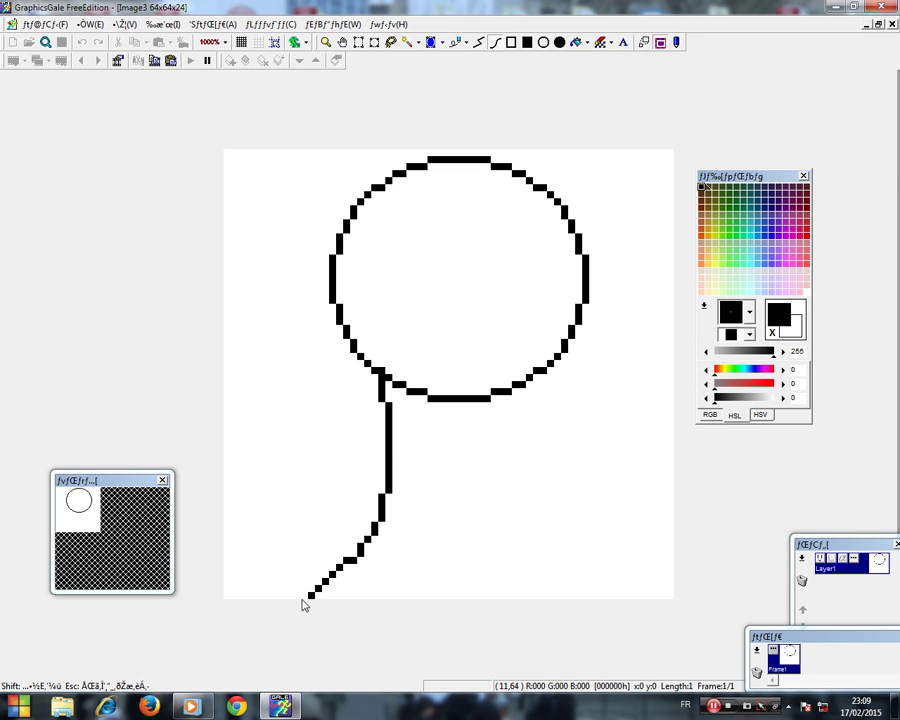
left_click(536, 377)
left_click(523, 463)
left_click(536, 519)
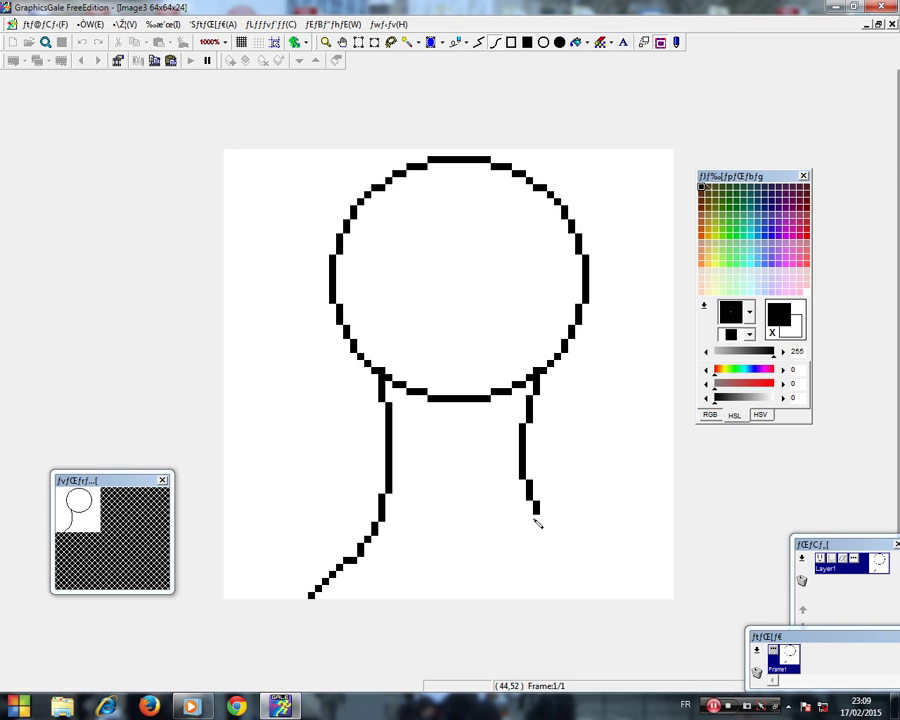
mouse_move(537, 520)
left_mouse_down()
mouse_move(565, 582)
mouse_move(542, 572)
mouse_move(588, 597)
left_mouse_up()
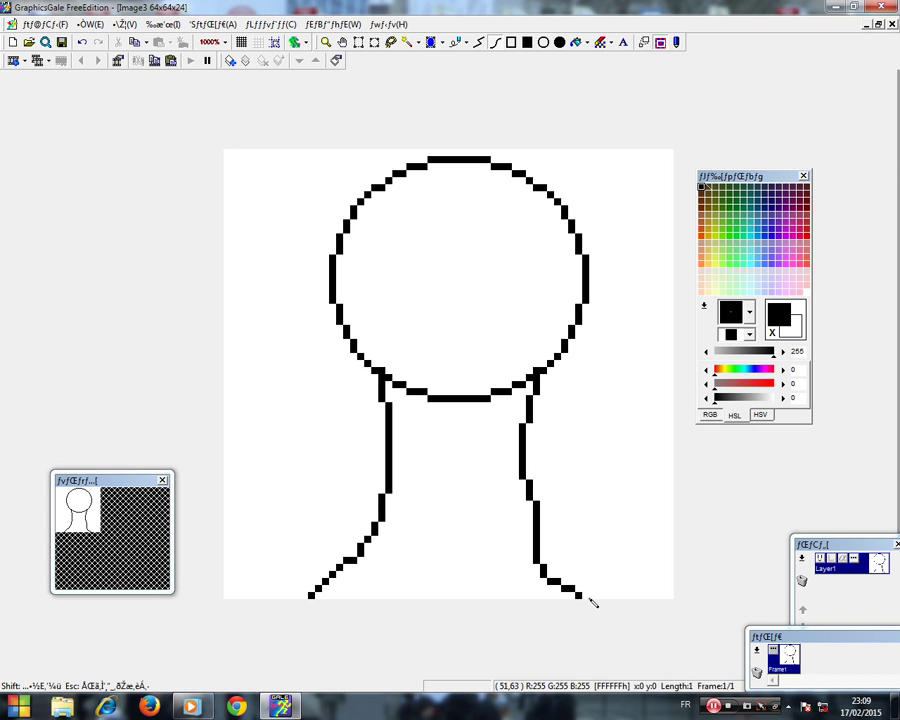
key("ctrl+z")
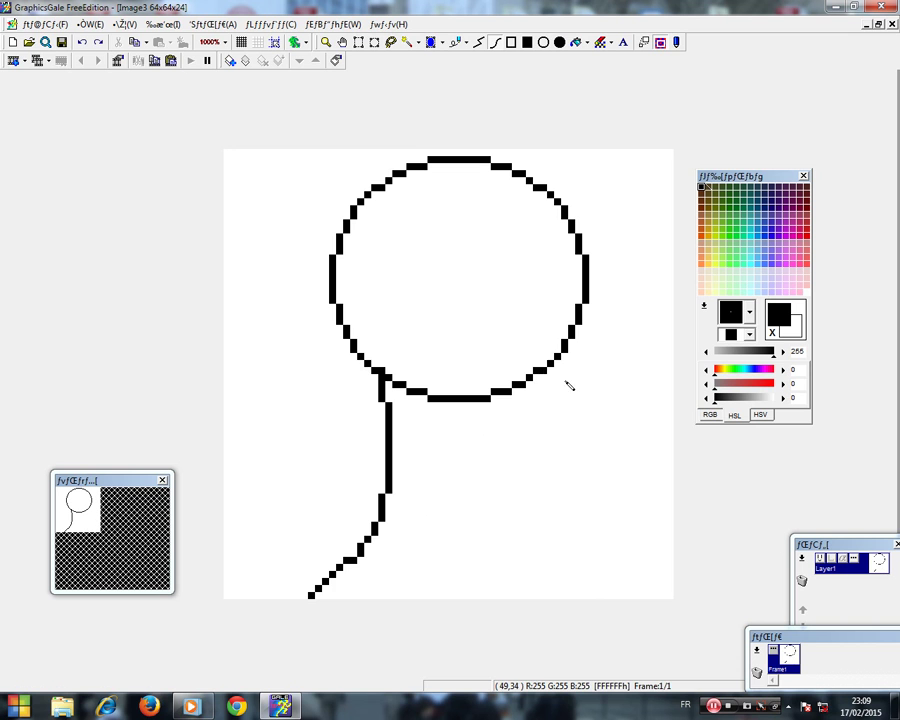
mouse_move(538, 374)
left_mouse_down()
mouse_move(541, 508)
mouse_move(544, 494)
mouse_move(580, 564)
mouse_move(631, 605)
mouse_move(632, 597)
left_mouse_up()
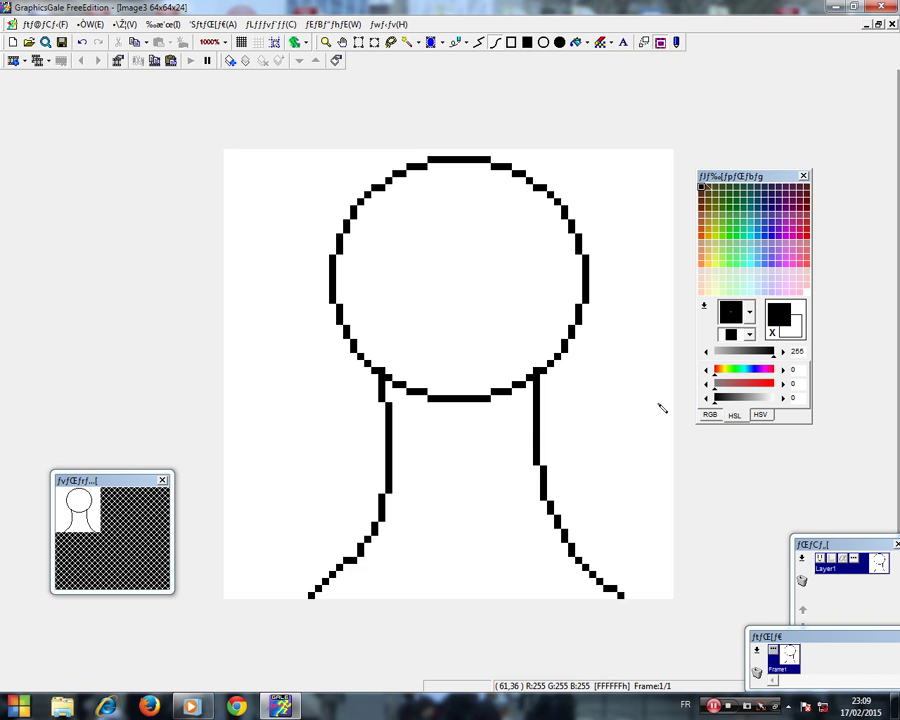
key("ctrl+z")
key("ctrl+z")
- Draw two curved trunk lines from the circle's underside, flaring outward to the canvas's lower edge
left_click_drag(398, 390, 366, 603)
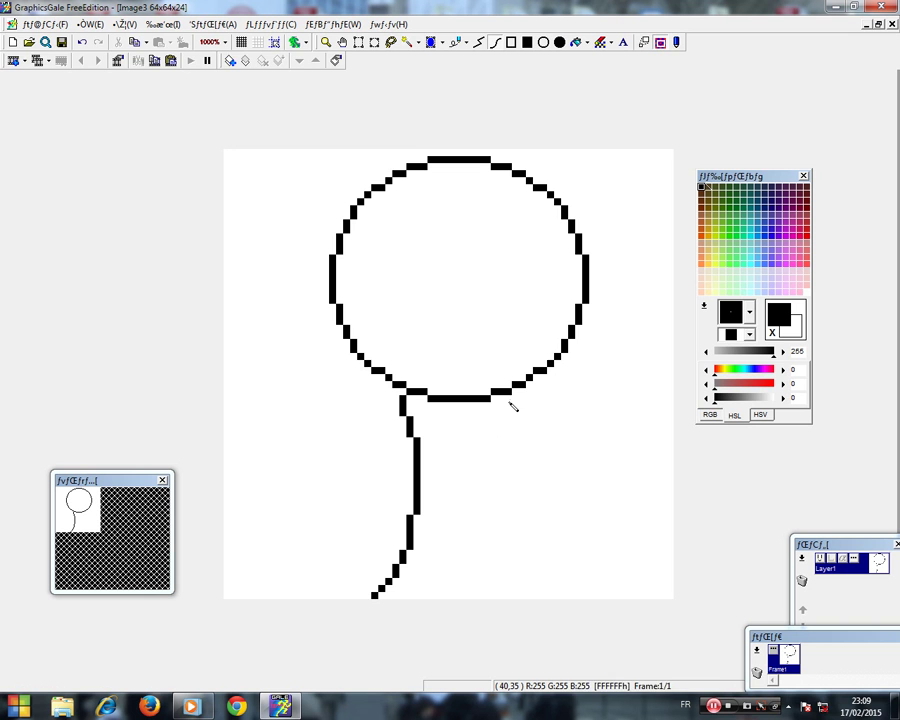
mouse_move(508, 394)
left_mouse_down()
mouse_move(518, 577)
mouse_move(554, 603)
left_mouse_up()
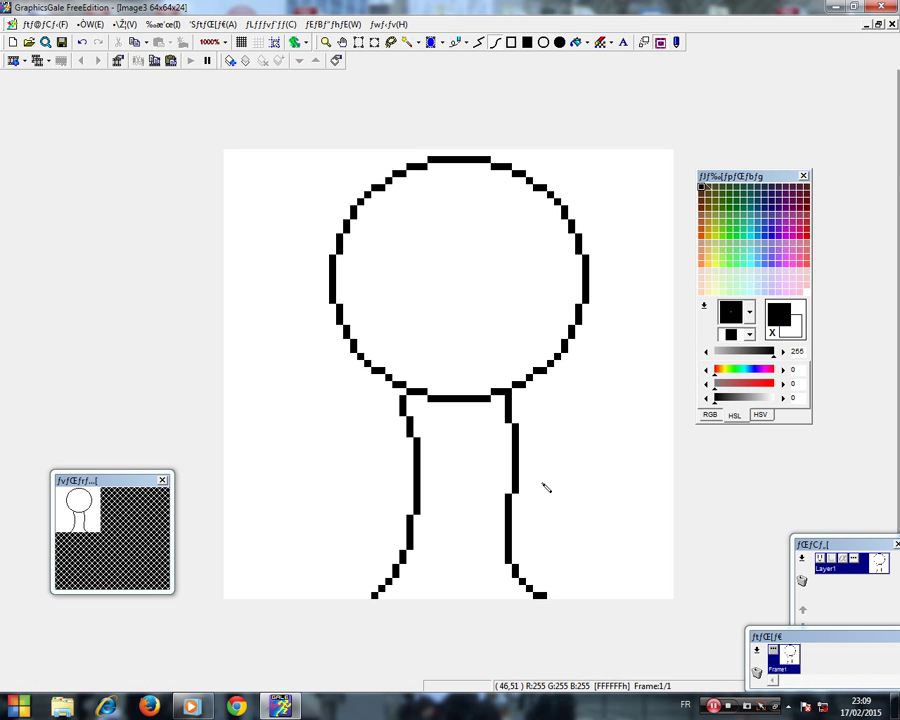
- Draw five overlapping circle outlines over the left half of the crown, from its lower edge up to its top
left_click(541, 44)
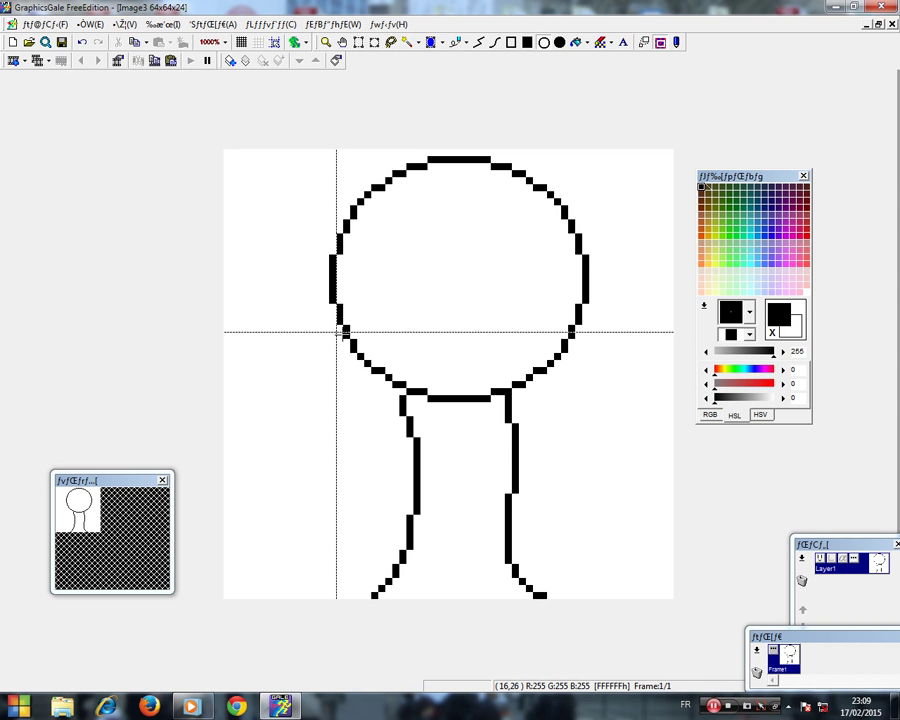
left_click_drag(336, 318, 441, 405)
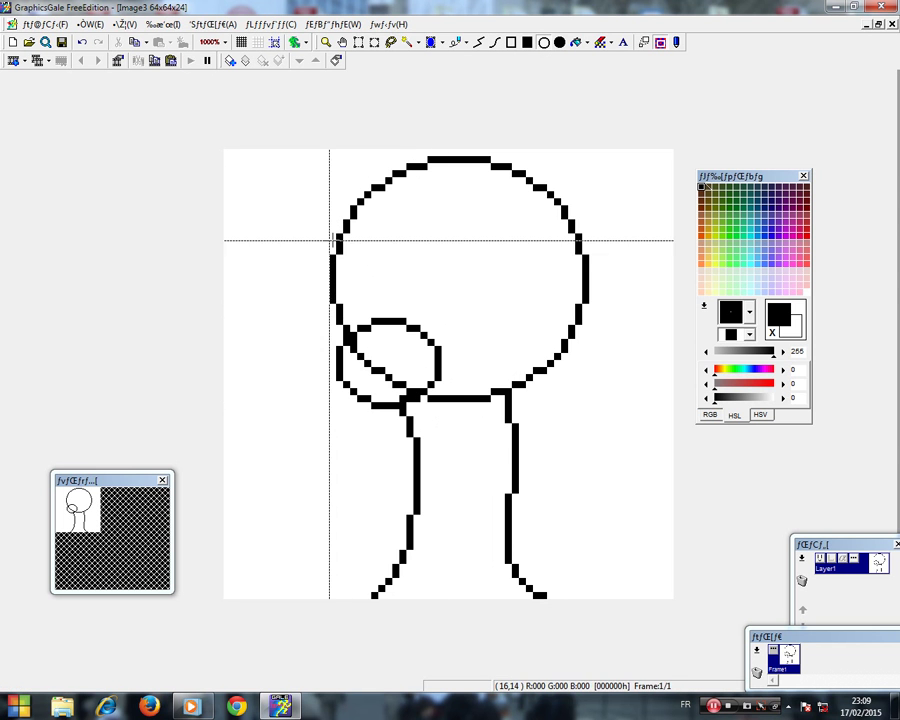
left_click_drag(315, 219, 455, 346)
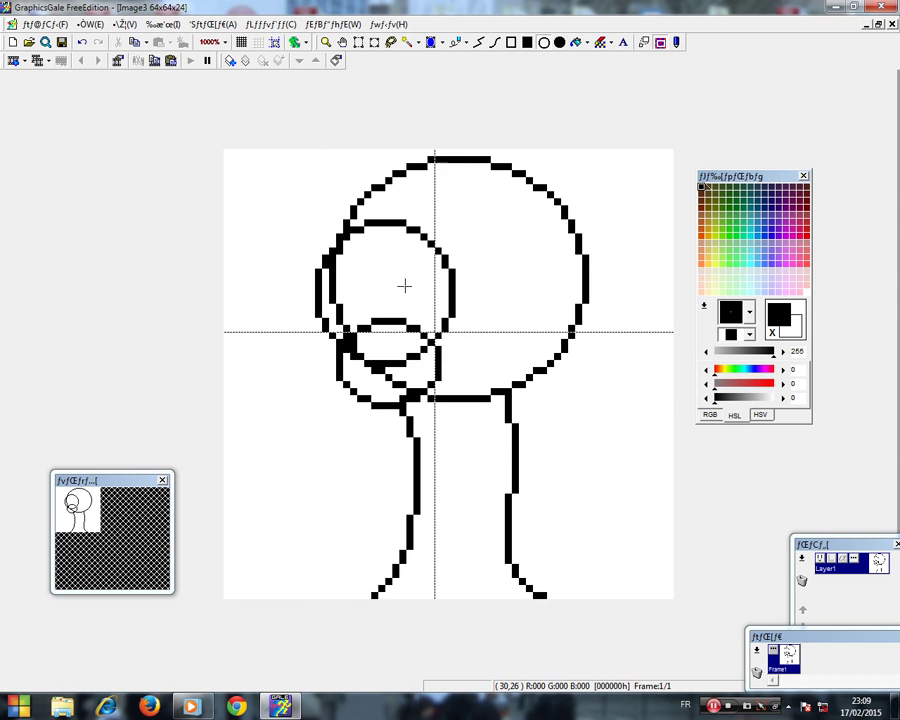
left_click_drag(345, 177, 475, 333)
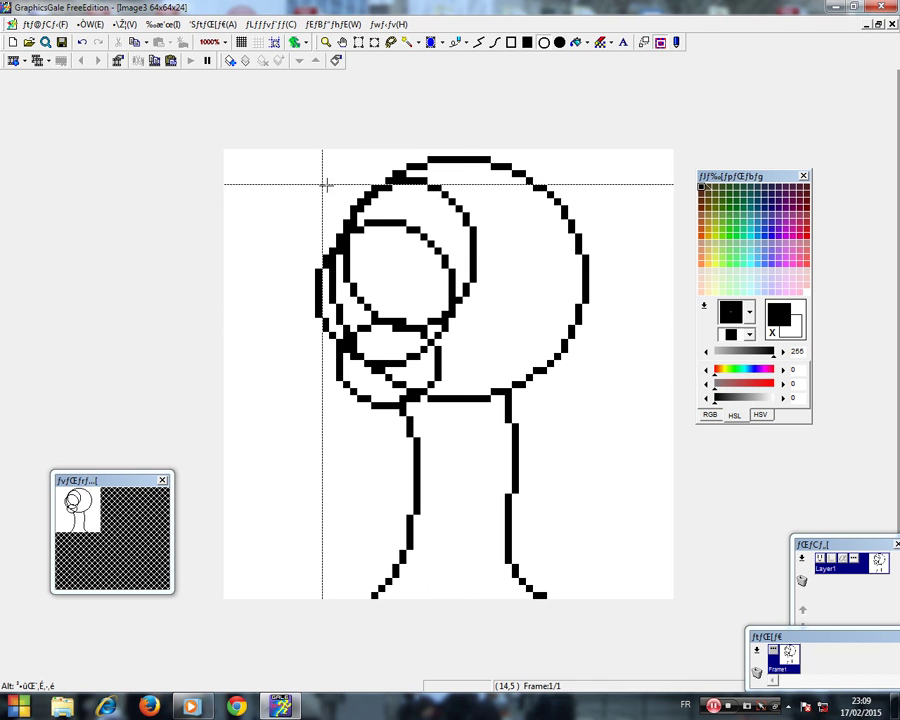
left_click_drag(325, 181, 512, 362)
left_click_drag(360, 154, 505, 305)
- Overlap more circle outlines along the crown's right side and top, plus two bulging out on its upper and middle left
left_click_drag(650, 180, 437, 355)
key("ctrl+z")
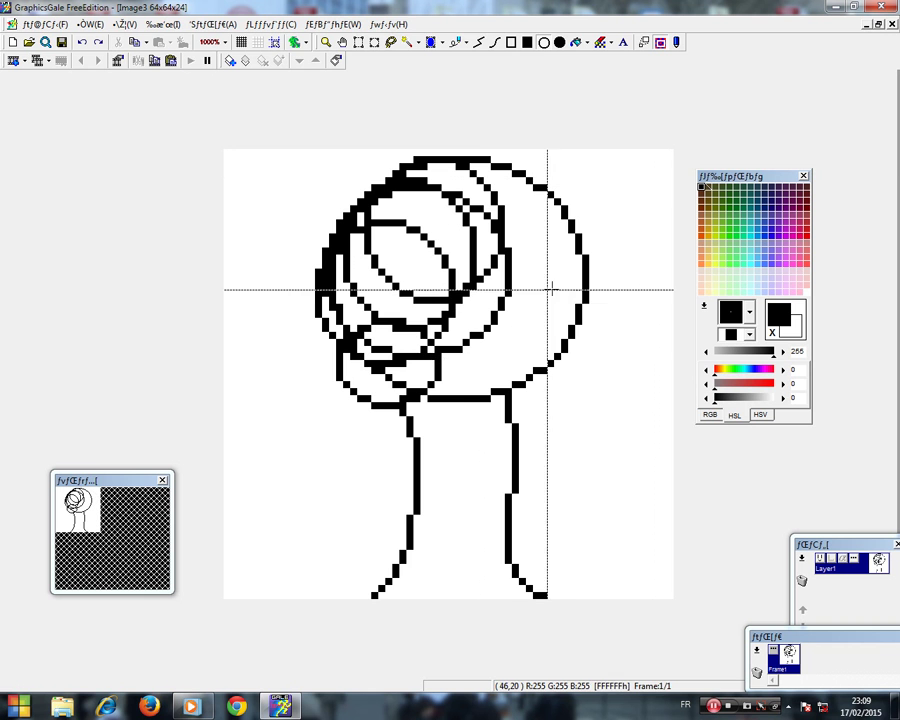
left_click_drag(603, 219, 465, 360)
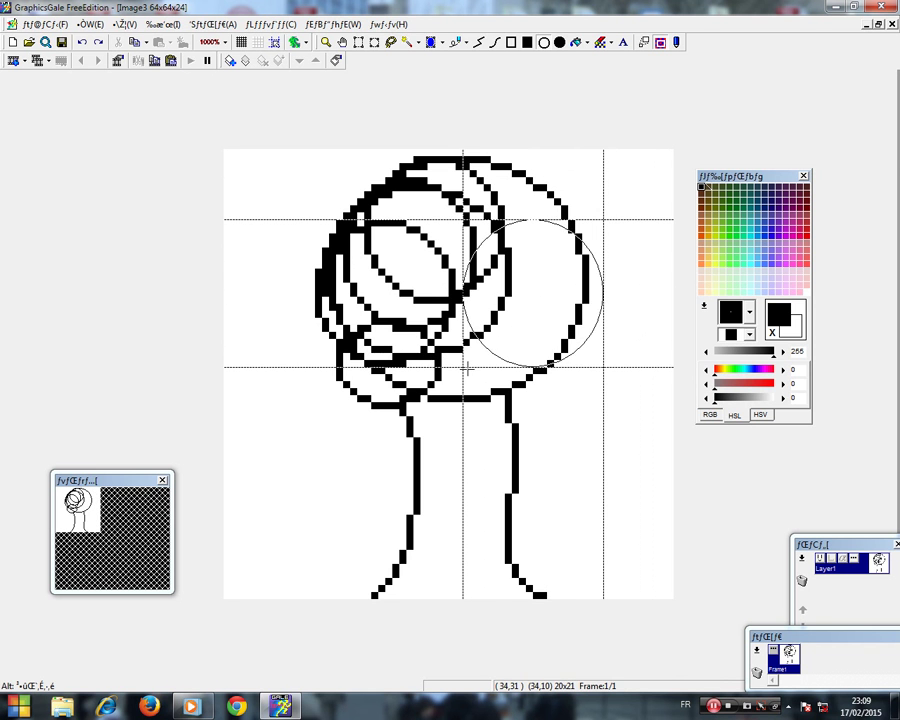
left_click_drag(589, 380, 422, 267)
left_click_drag(449, 422, 602, 256)
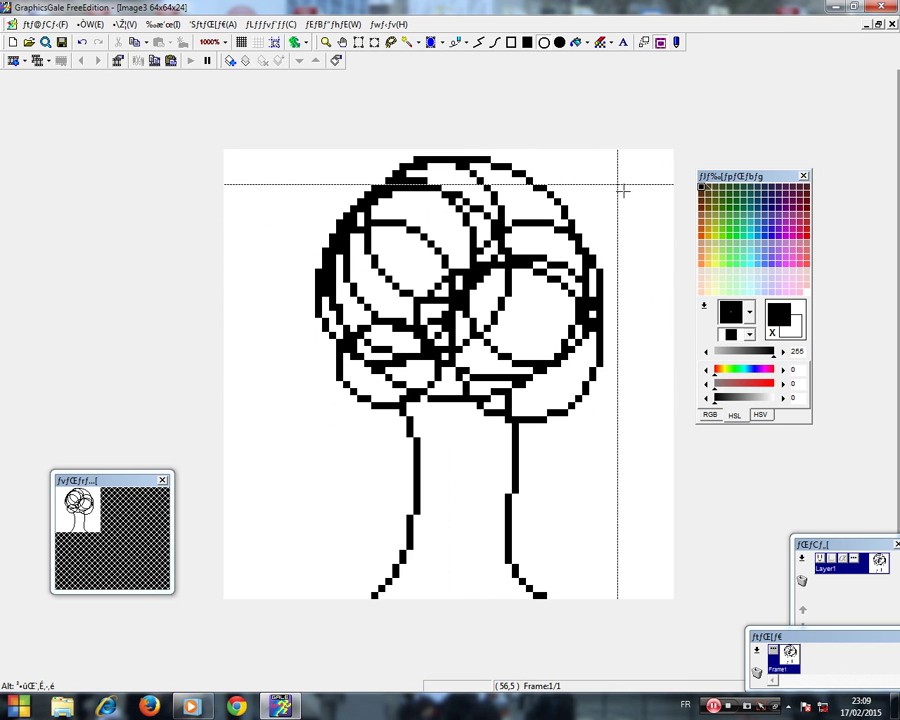
left_click_drag(613, 190, 522, 308)
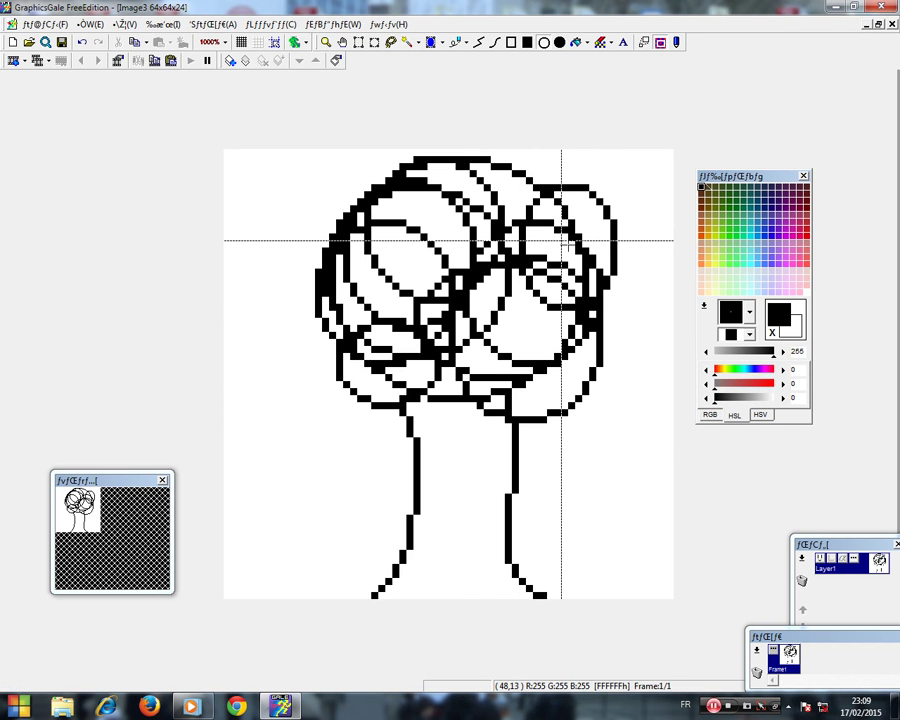
left_click_drag(561, 240, 466, 150)
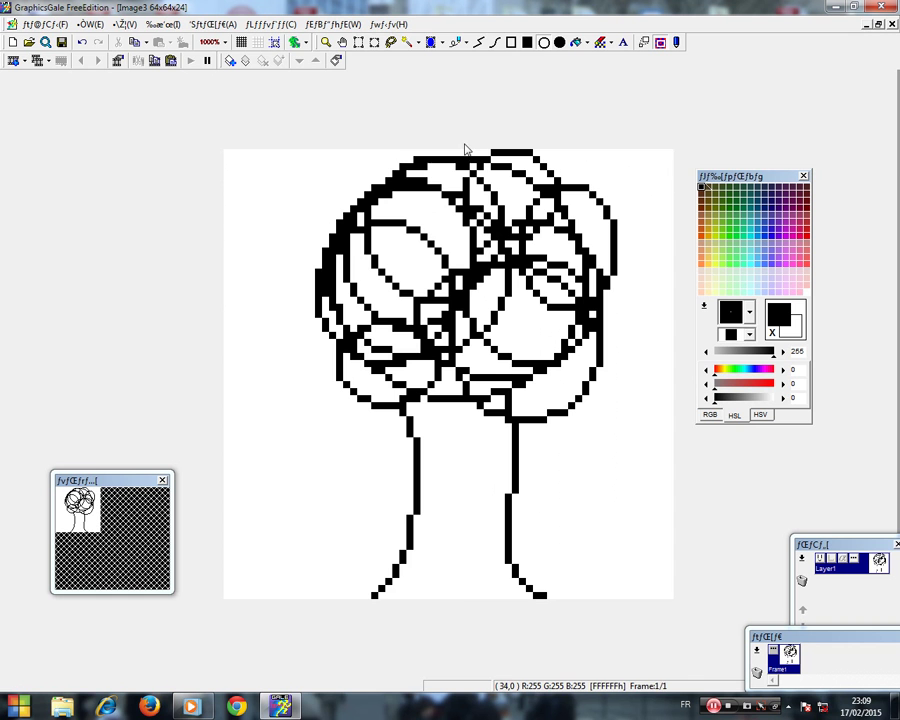
left_click_drag(322, 155, 424, 280)
left_click_drag(294, 254, 393, 361)
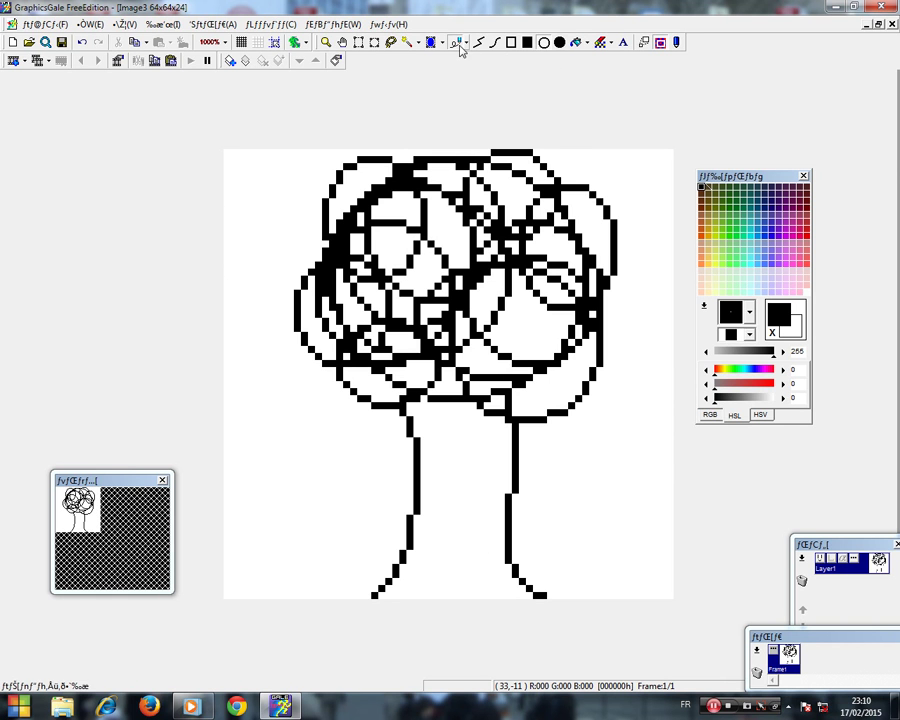
- Erase the overlapping lines inside the crown with a small round white brush, leaving only the bumpy outer contour
left_click(457, 45)
left_click(806, 292)
left_click(749, 313)
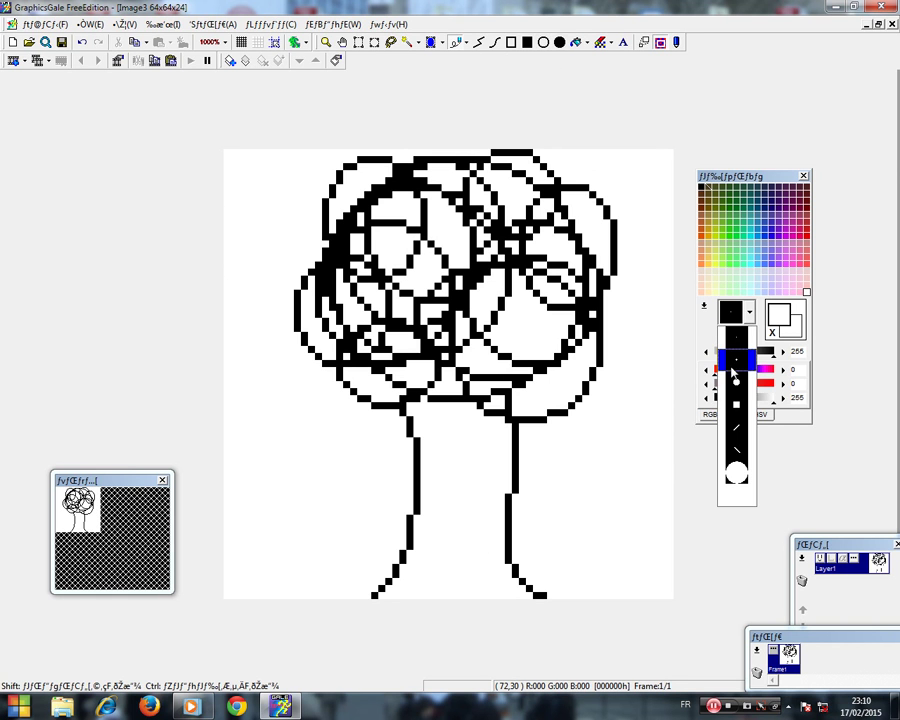
left_click(734, 382)
mouse_move(627, 341)
left_mouse_down()
mouse_move(510, 295)
mouse_move(526, 358)
mouse_move(510, 370)
mouse_move(440, 352)
mouse_move(448, 362)
mouse_move(412, 358)
mouse_move(382, 336)
mouse_move(370, 345)
mouse_move(352, 296)
mouse_move(470, 291)
mouse_move(498, 261)
mouse_move(408, 339)
left_mouse_up()
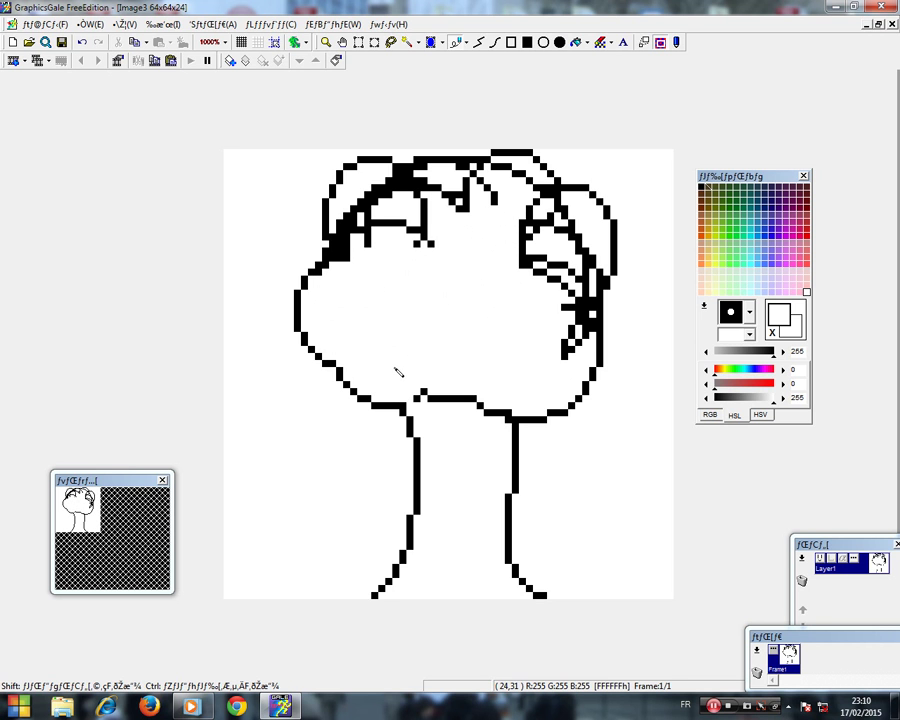
mouse_move(494, 301)
left_mouse_down()
mouse_move(572, 290)
mouse_move(560, 334)
mouse_move(565, 325)
mouse_move(572, 278)
mouse_move(555, 243)
mouse_move(530, 215)
left_mouse_up()
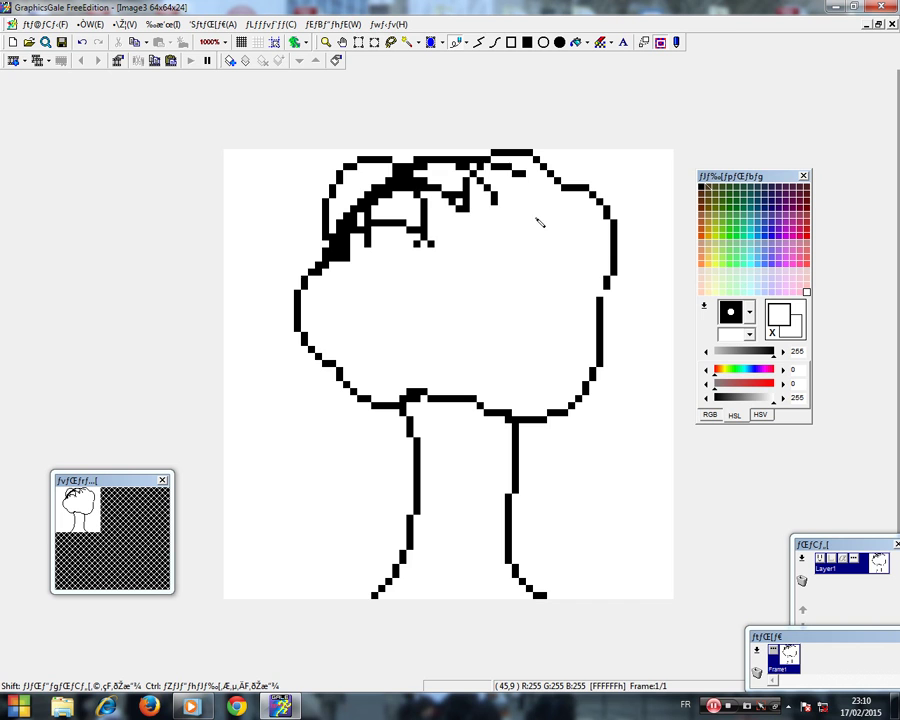
mouse_move(537, 221)
left_mouse_down()
mouse_move(500, 199)
mouse_move(511, 203)
mouse_move(410, 202)
mouse_move(386, 215)
mouse_move(368, 247)
mouse_move(384, 213)
mouse_move(416, 237)
left_mouse_up()
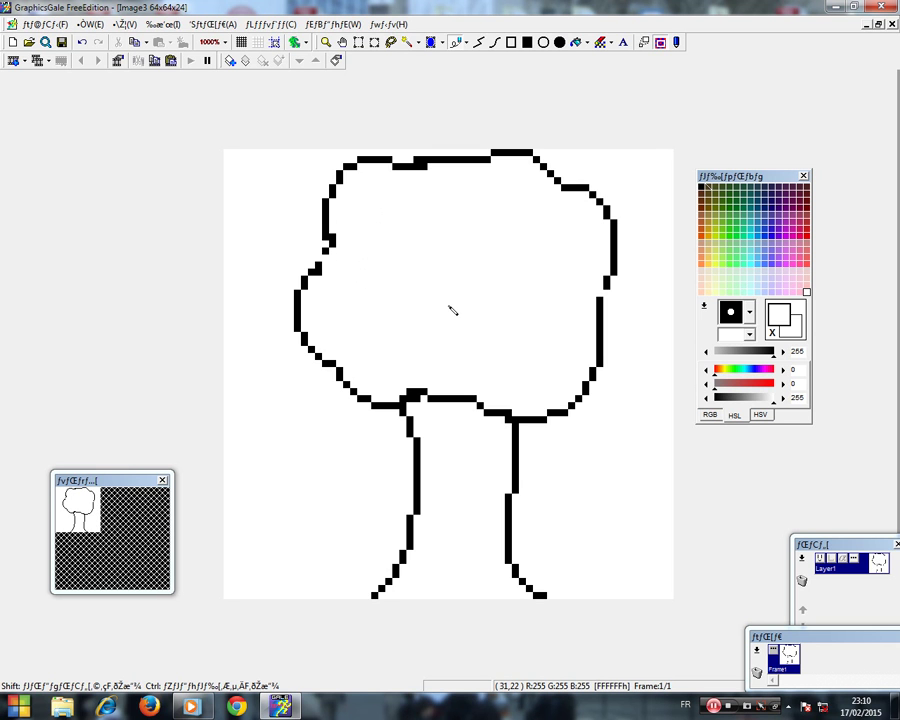
- Select the whole image and shift the tree drawing down by 3 pixels
key("ctrl+a")
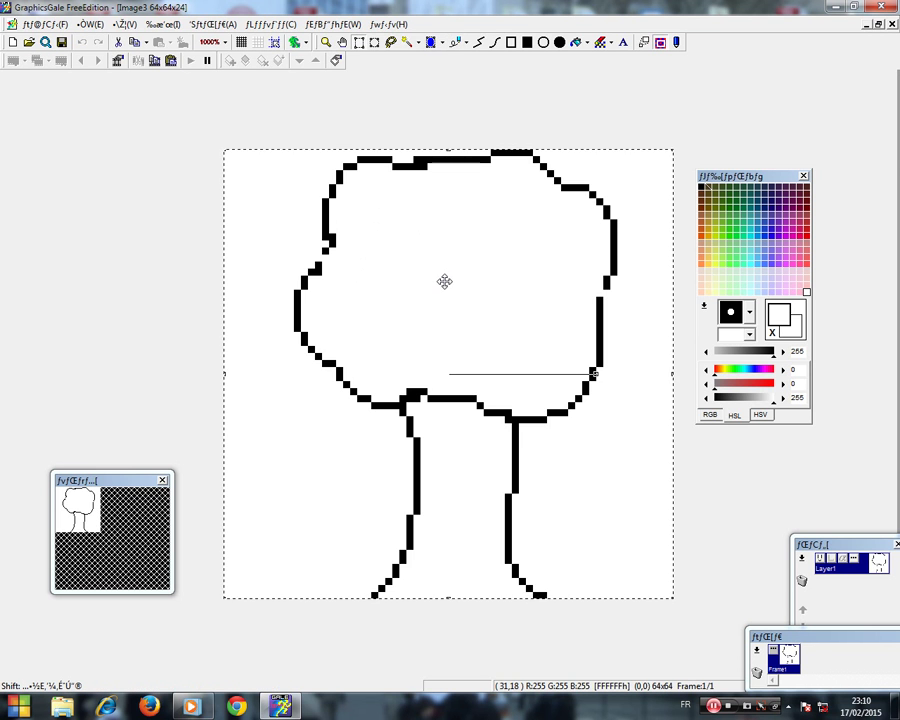
left_click_drag(442, 278, 445, 297)
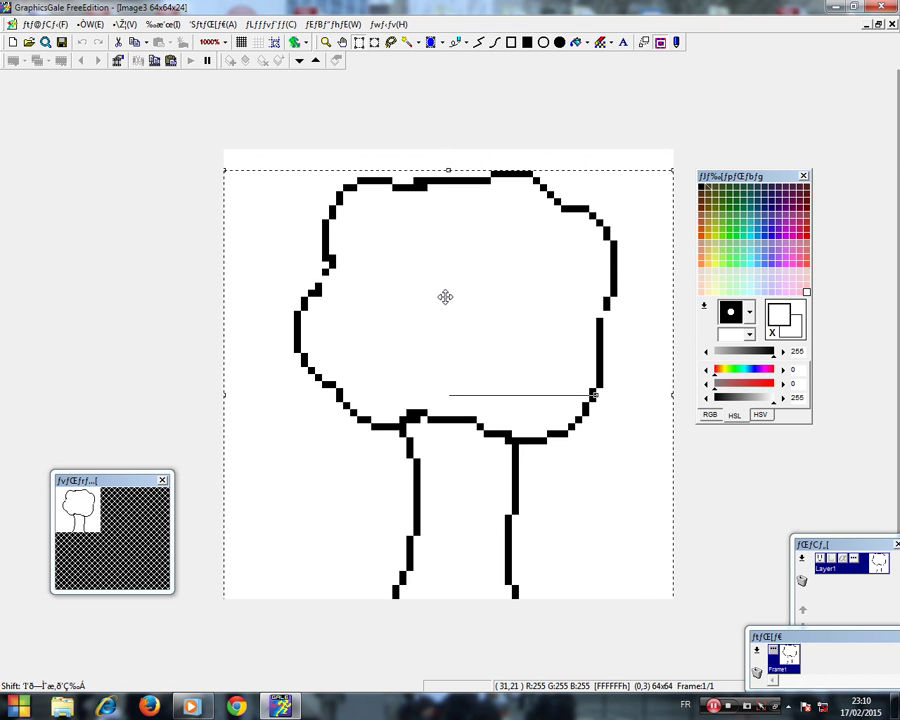
- With the one-pixel pen, draw a higher rounded top on the crown in black and erase the old top line in white
left_click(457, 42)
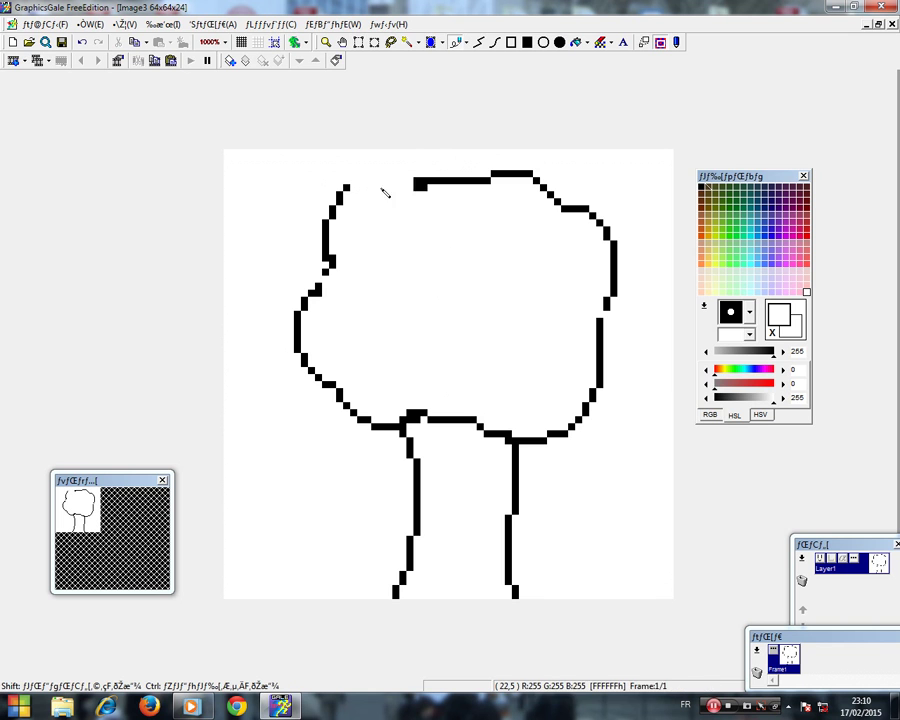
left_click(749, 312)
left_click(738, 338)
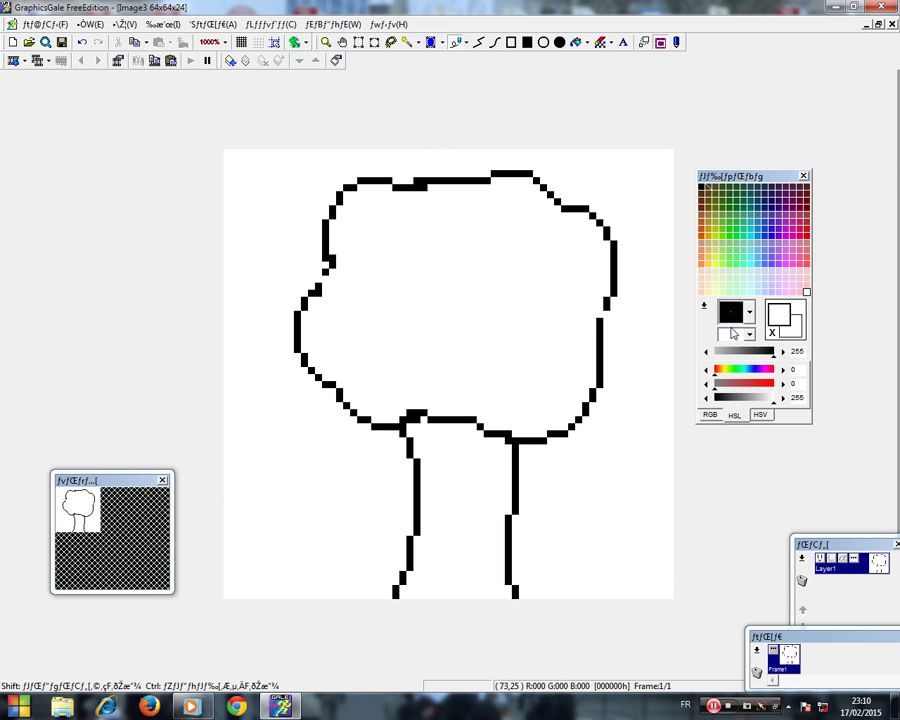
right_click(606, 237)
left_click_drag(369, 176, 384, 167)
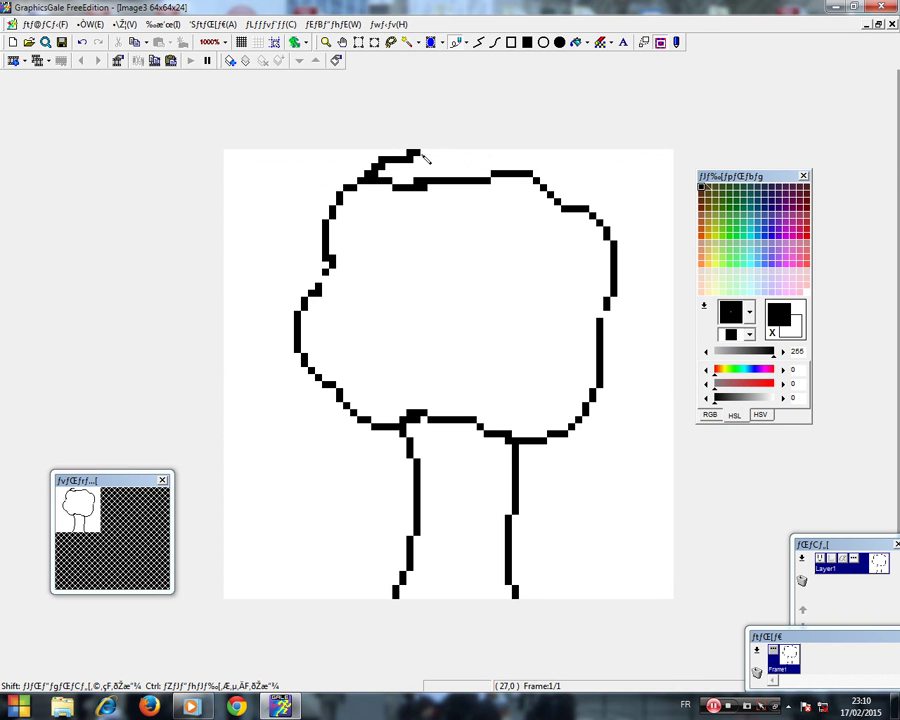
right_click(541, 231)
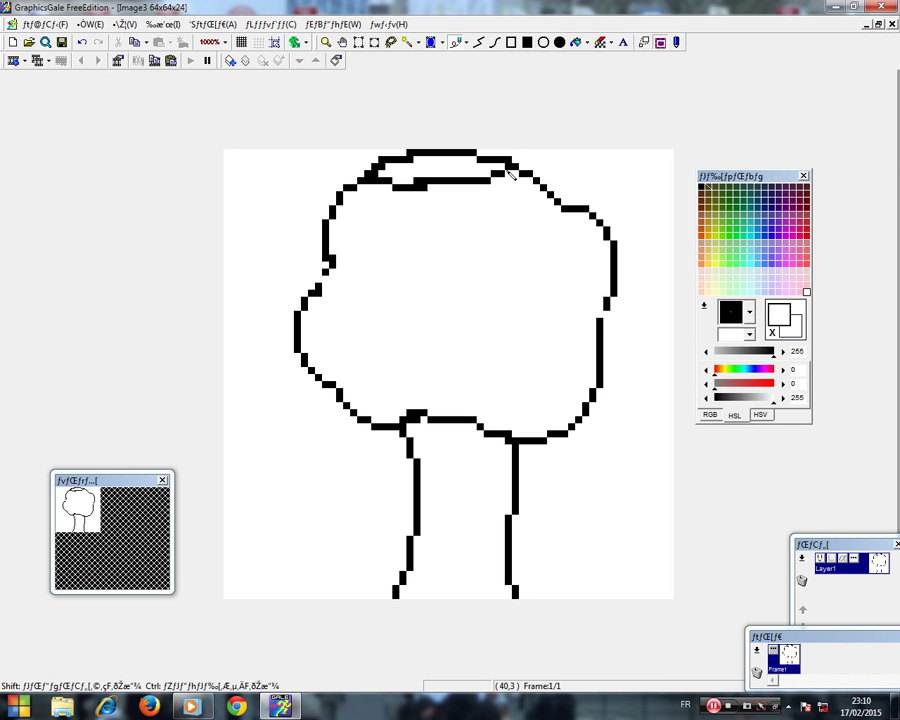
left_click_drag(508, 169, 496, 174)
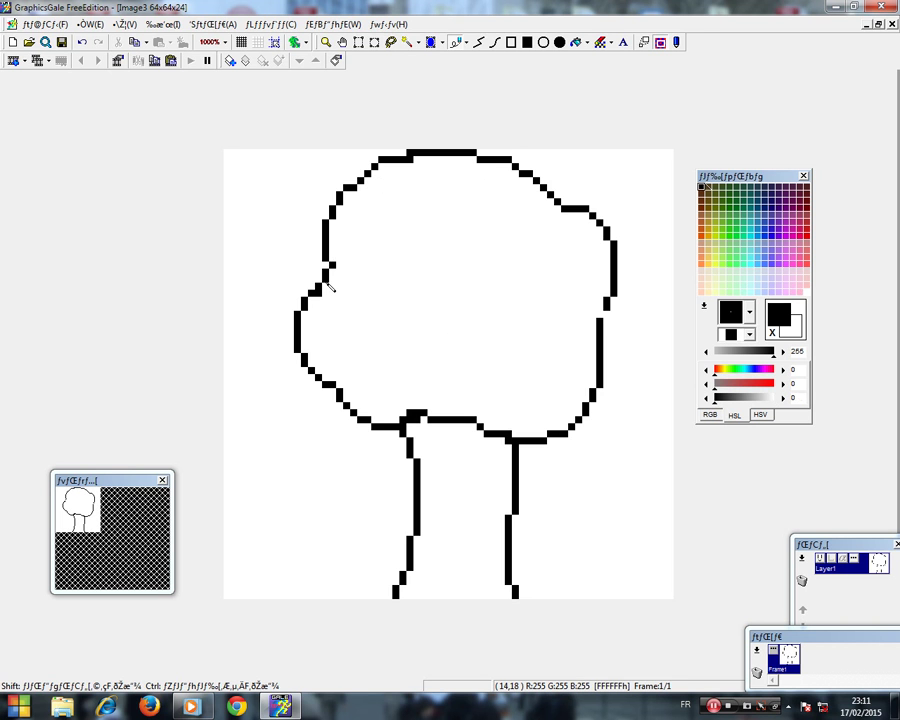
left_click(413, 417)
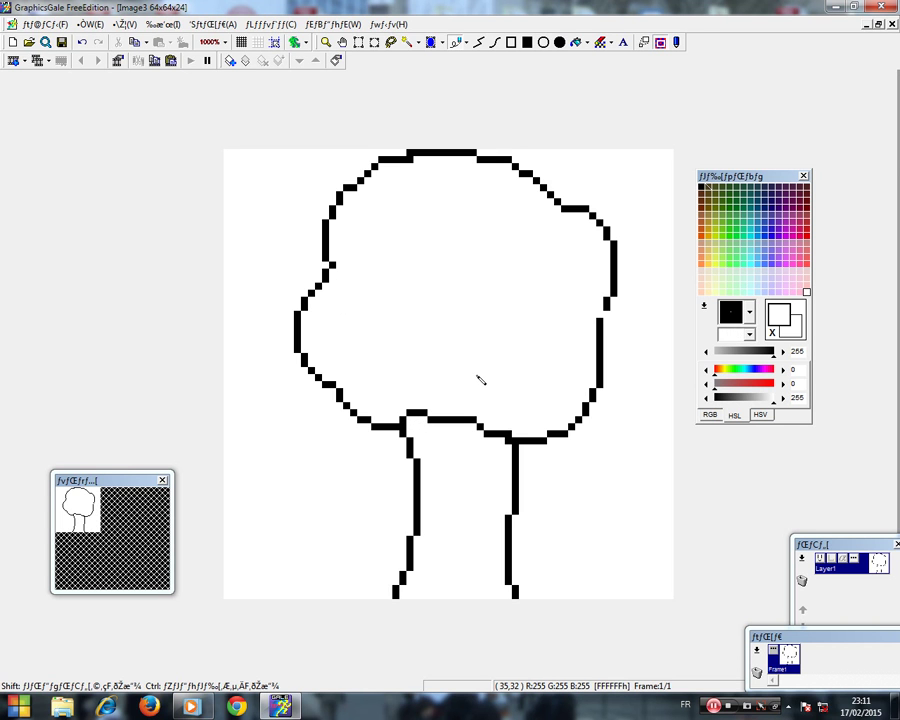
key("ctrl+a")
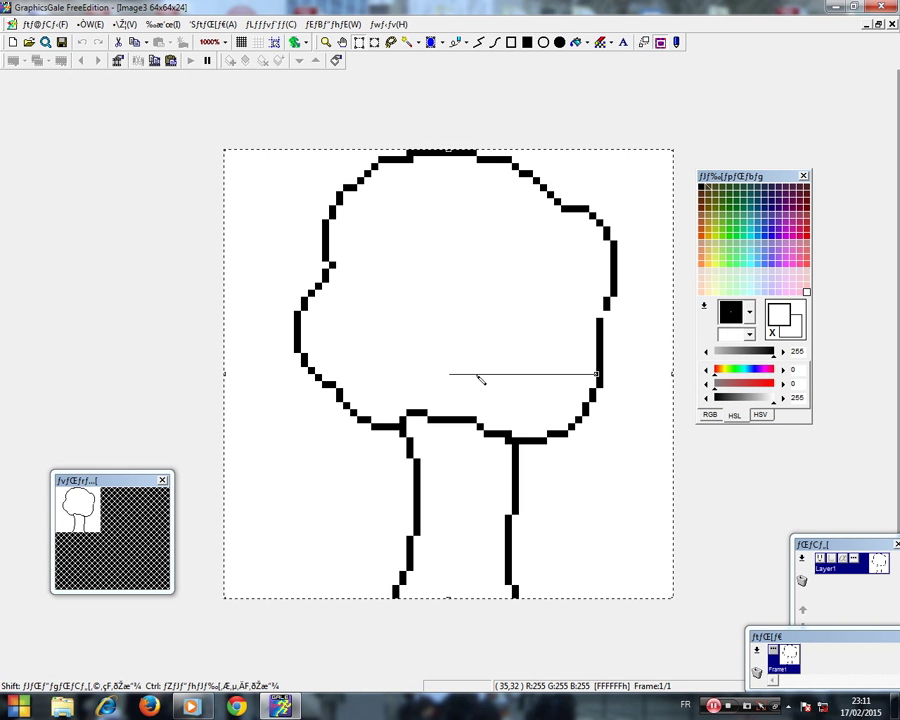
right_click(315, 422)
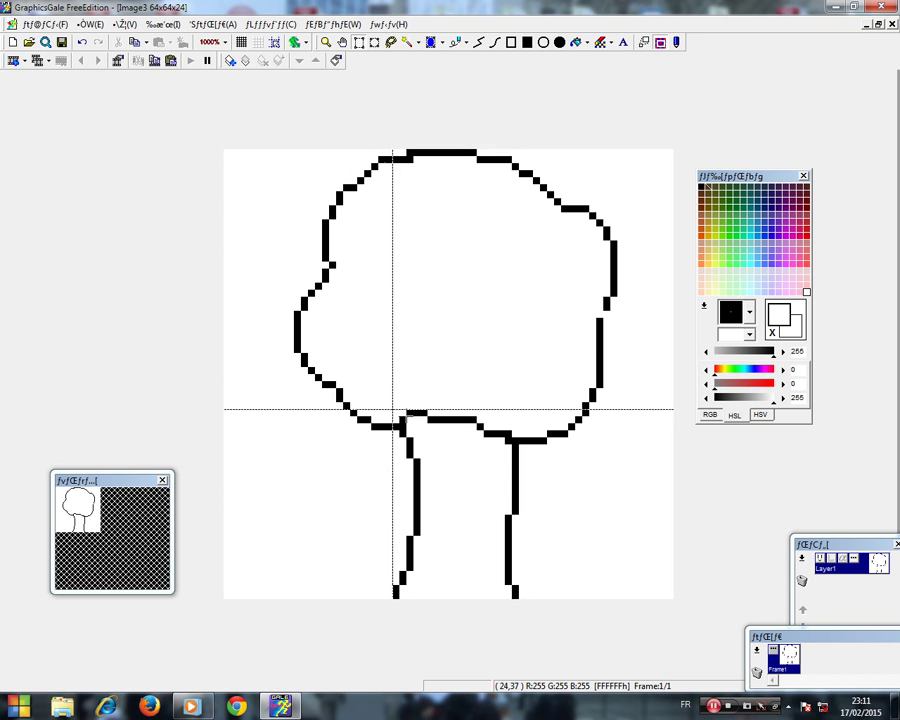
key("ctrl+z")
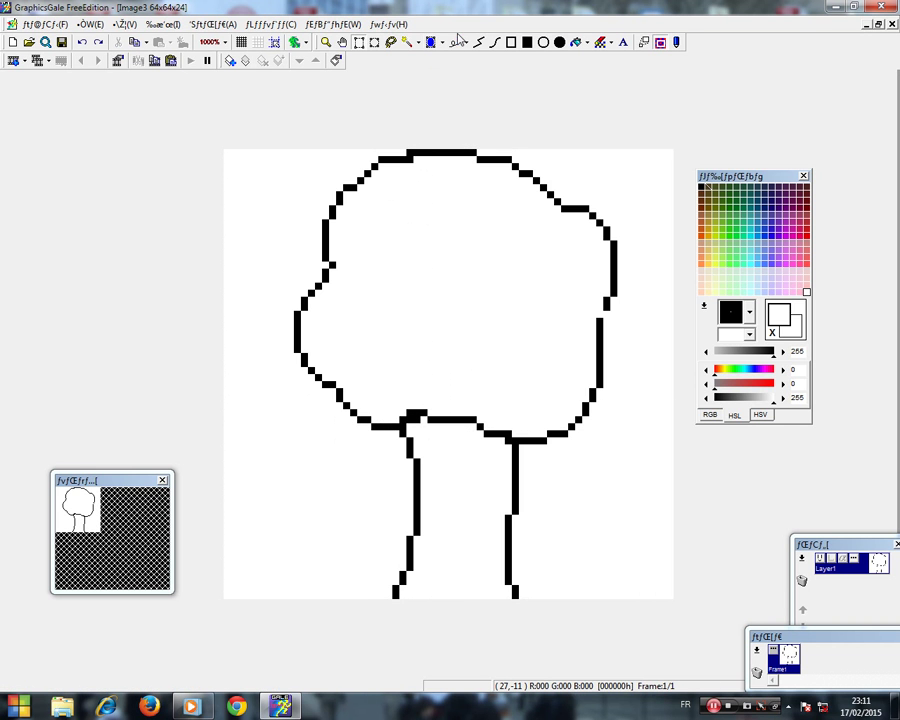
- Erase the stray black pixels where the trunk's left line meets the crown's lower edge with the white pen
left_click(454, 43)
left_click(409, 420)
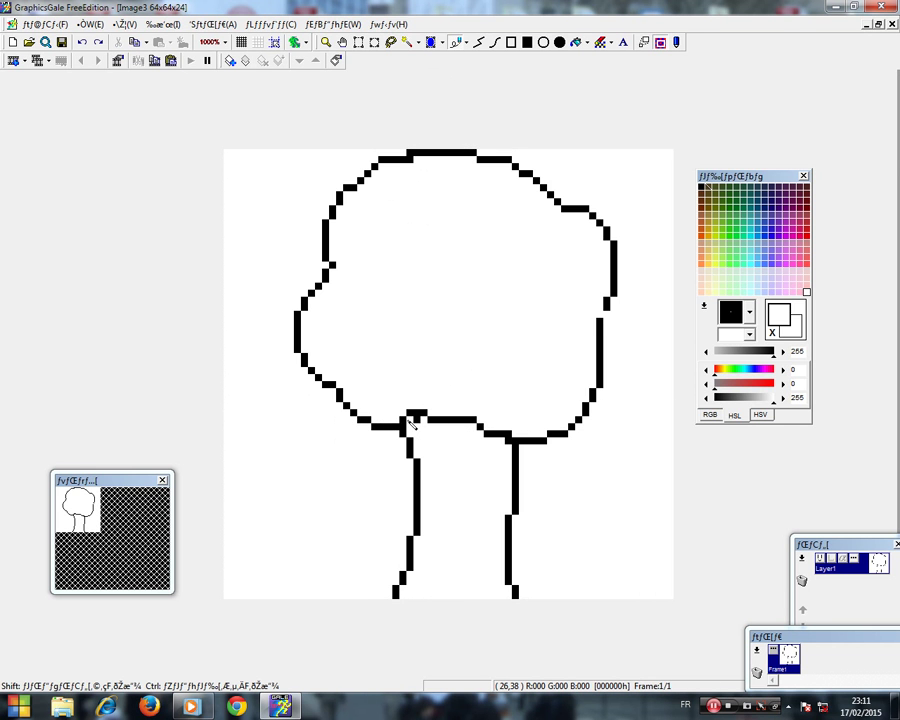
left_click_drag(410, 419, 424, 419)
left_click(411, 414)
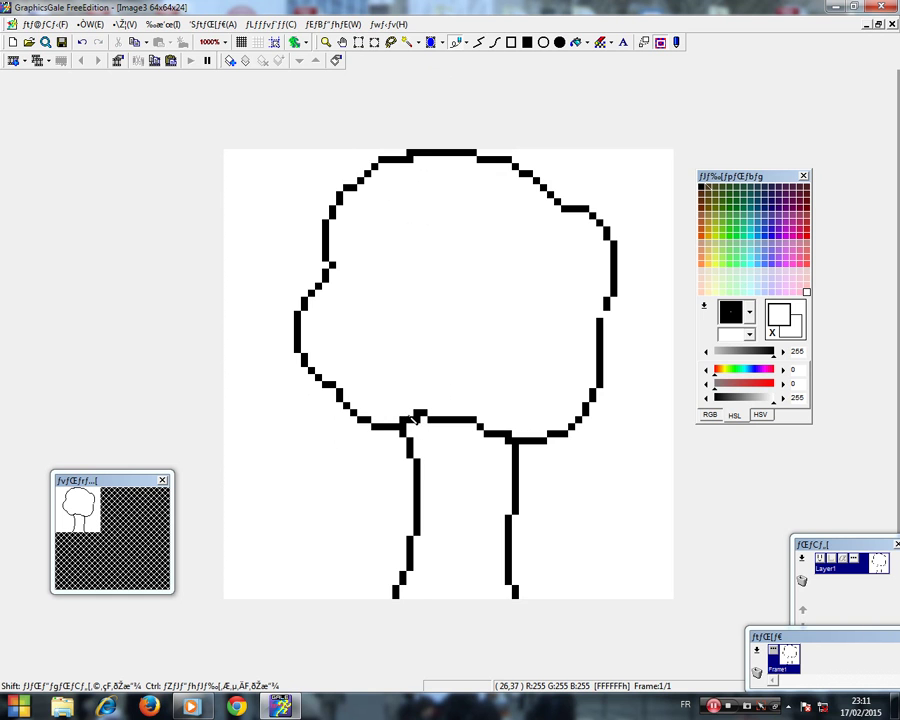
left_click(418, 414)
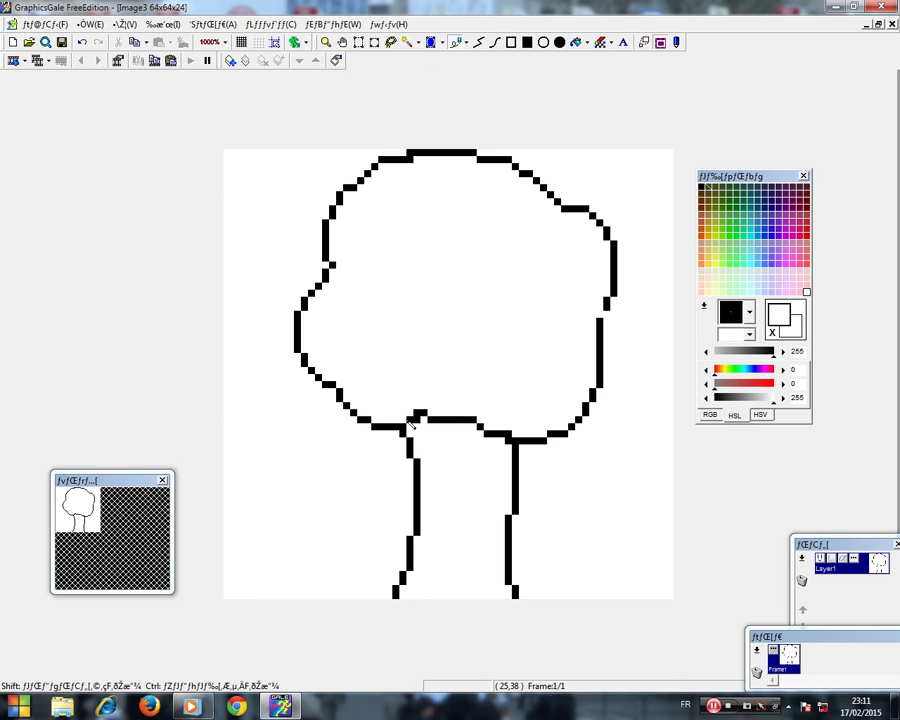
left_click(418, 415)
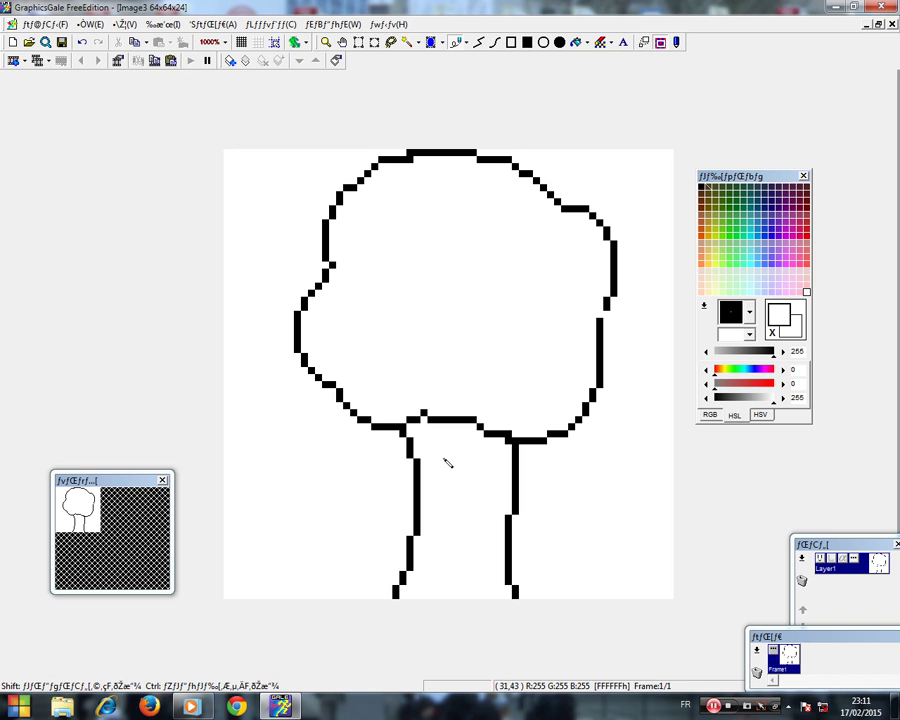
left_click(787, 707)
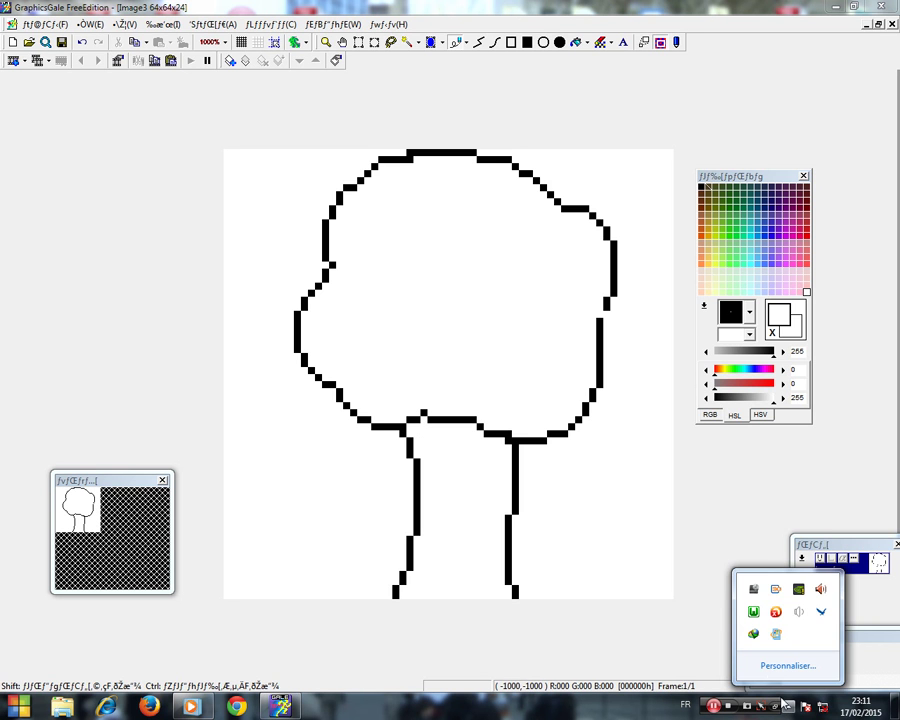
left_click(797, 611)
left_click_drag(792, 508, 792, 530)
left_click(712, 528)
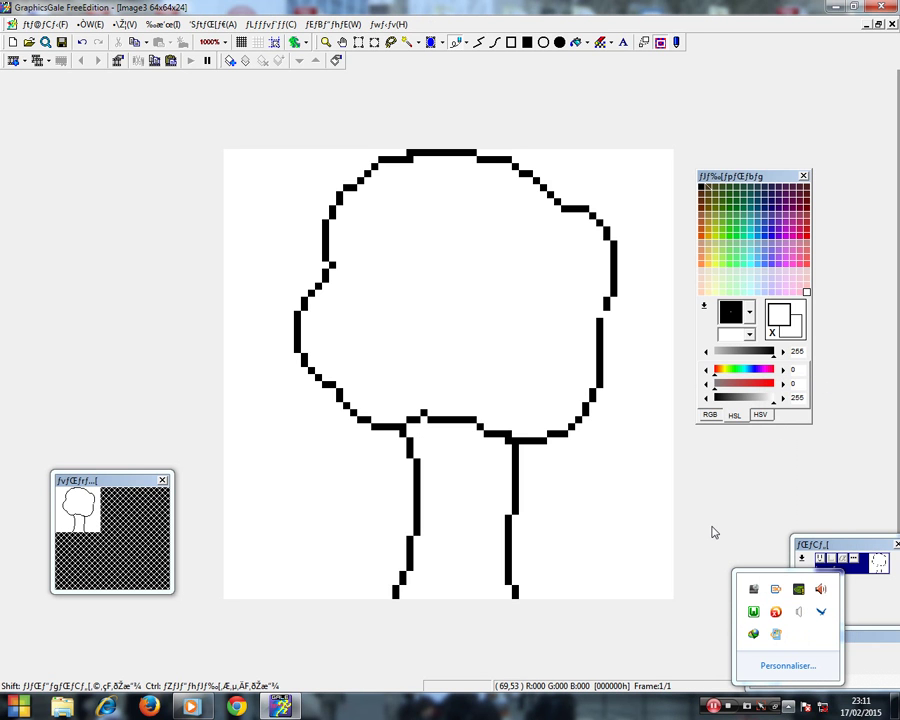
- Remove the leftover black pixel above the crown's lower edge and close the gap in the crown's right outline in black
left_click(424, 412)
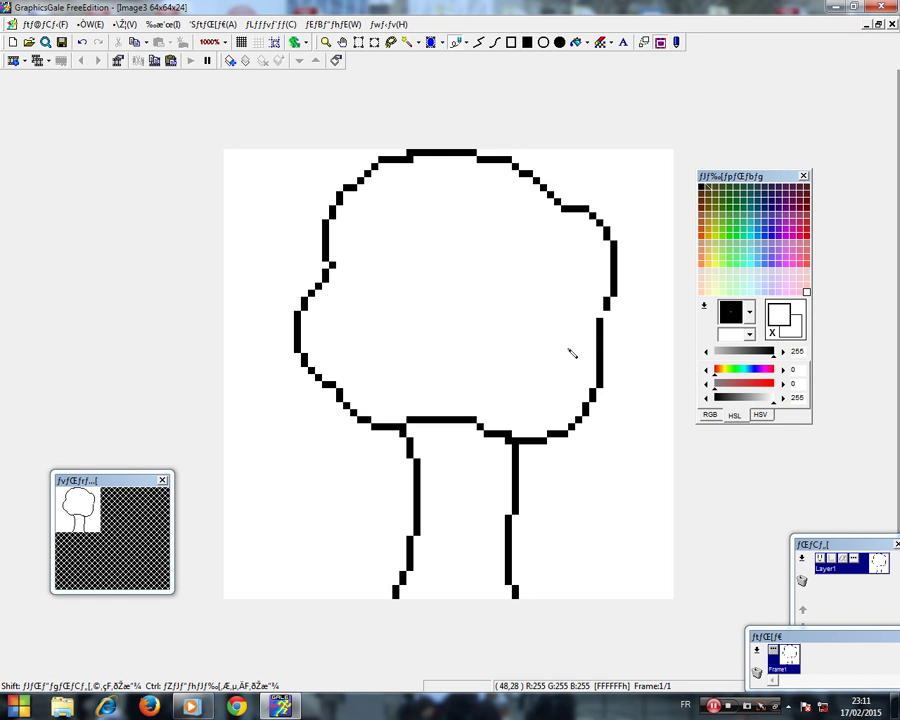
right_click(601, 322)
left_click(607, 314)
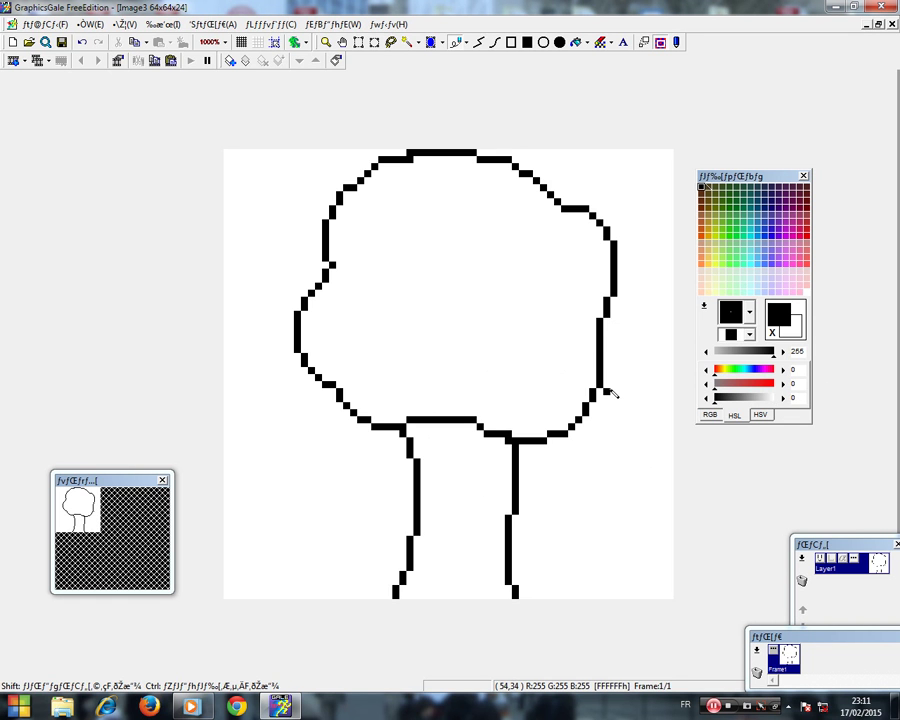
- Try to draw a small V-shaped point in the crown's lower edge above the trunk, erasing the straight line over it
left_click(432, 434)
left_click(440, 426)
left_click(439, 434)
left_click(445, 428)
right_click(439, 407)
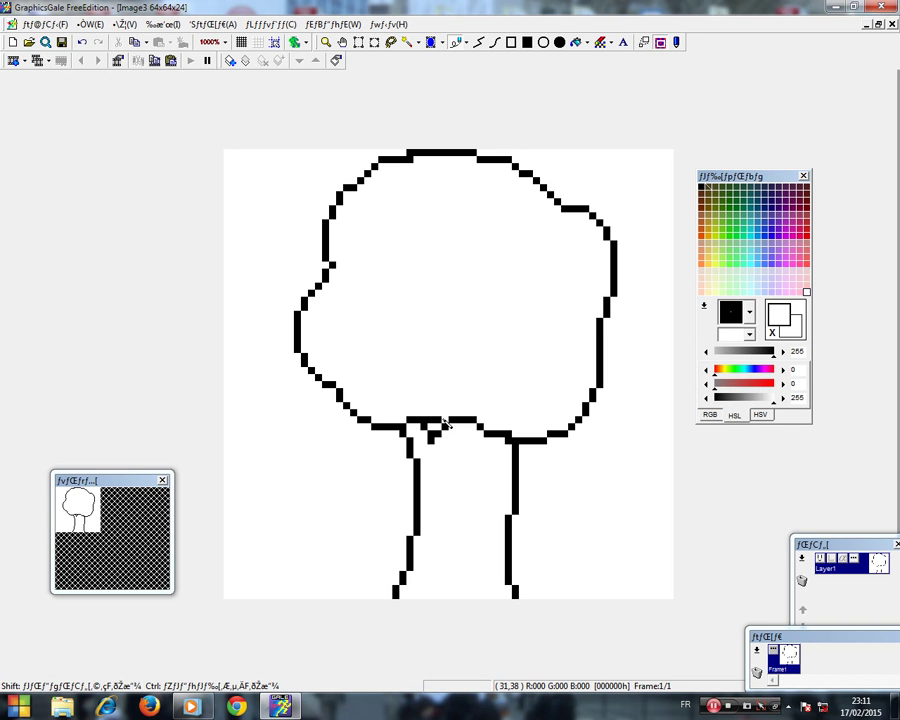
left_click_drag(437, 421, 425, 420)
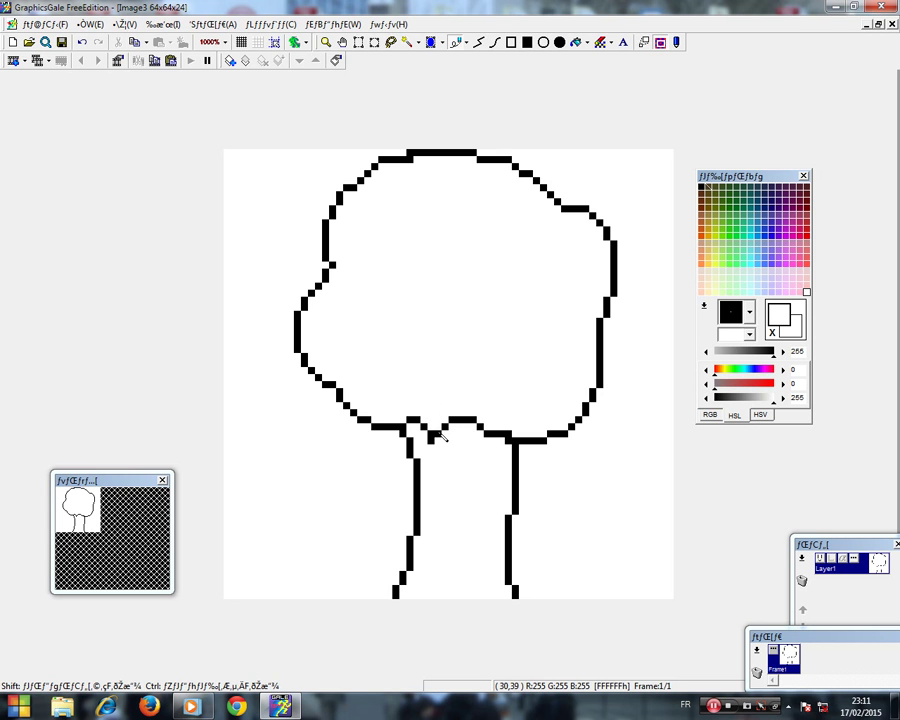
right_click(469, 420)
left_click(470, 419)
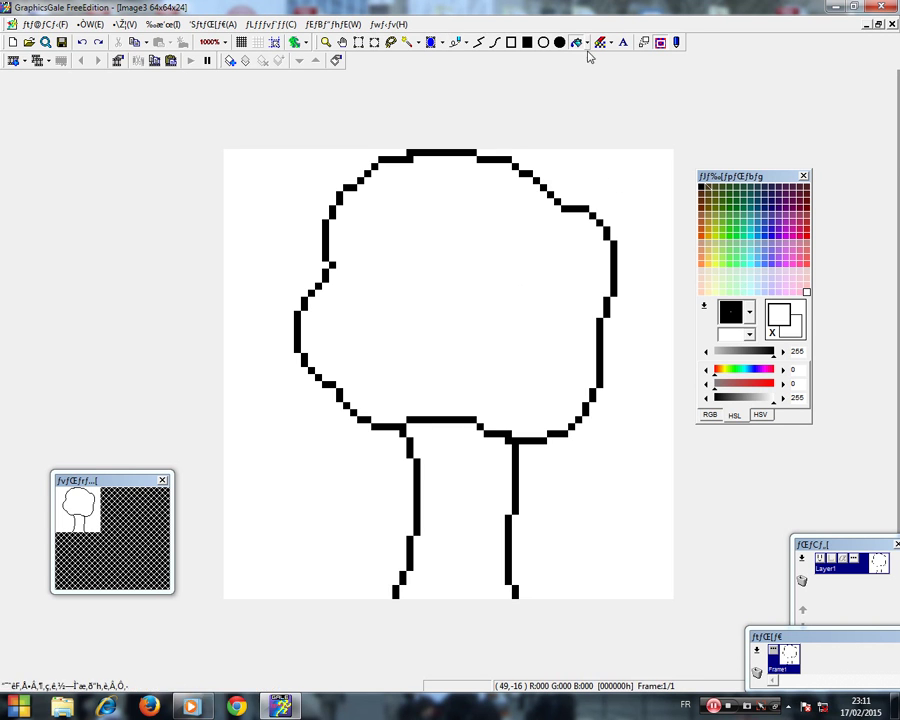
- Fill the crown with a muted light green, hue 90, saturation 136, lightness 142
right_click(722, 258)
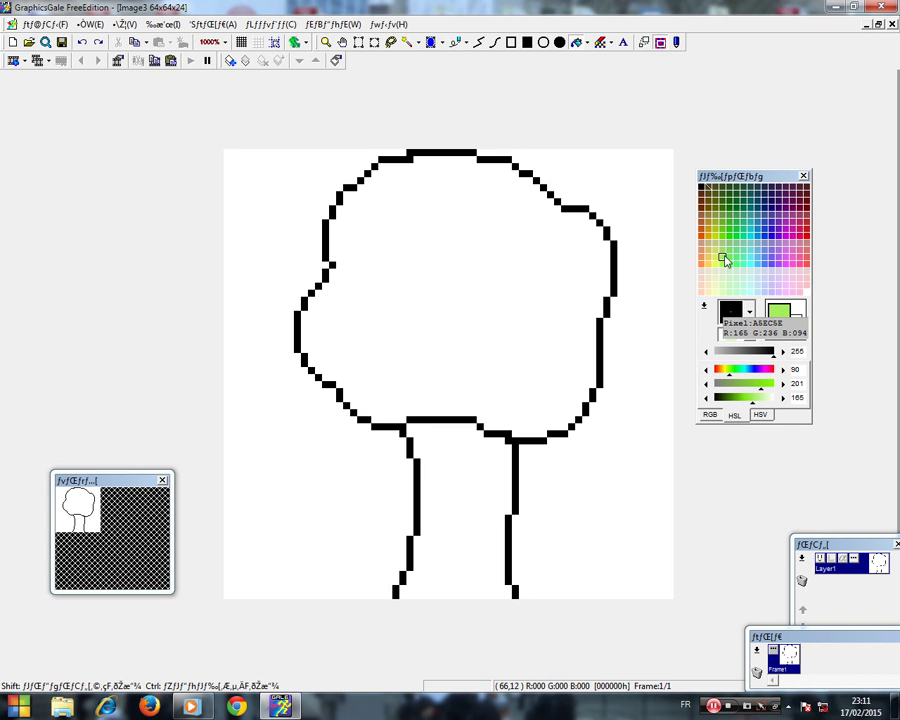
left_click_drag(752, 404, 745, 387)
left_click(543, 299)
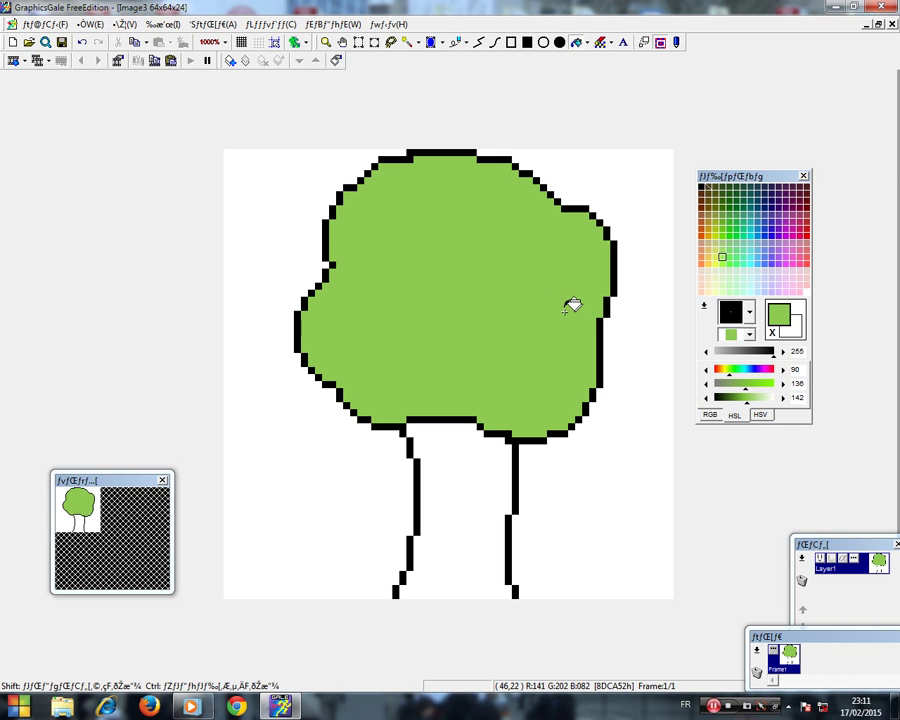
- Fill the trunk with a muted brown, hue 22, saturation 115, lightness 136
left_click(700, 258)
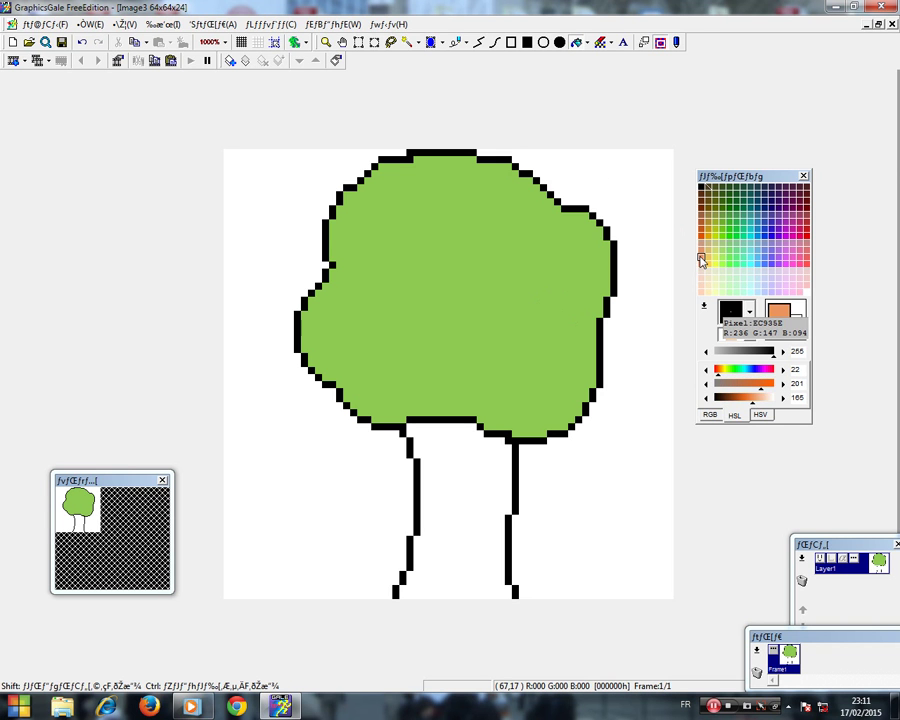
left_click_drag(753, 403, 747, 404)
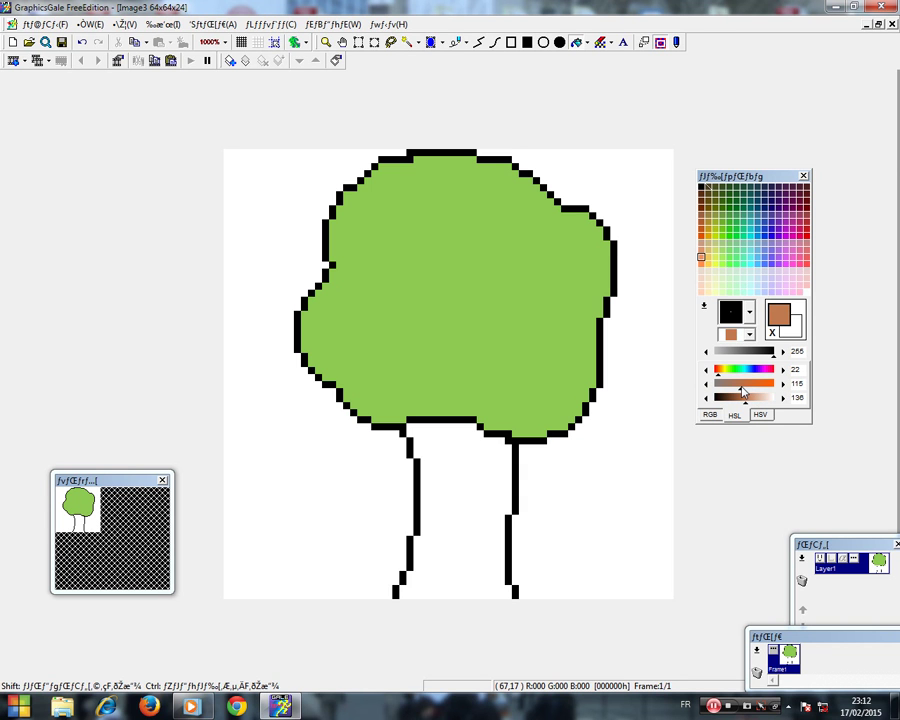
right_click(478, 477)
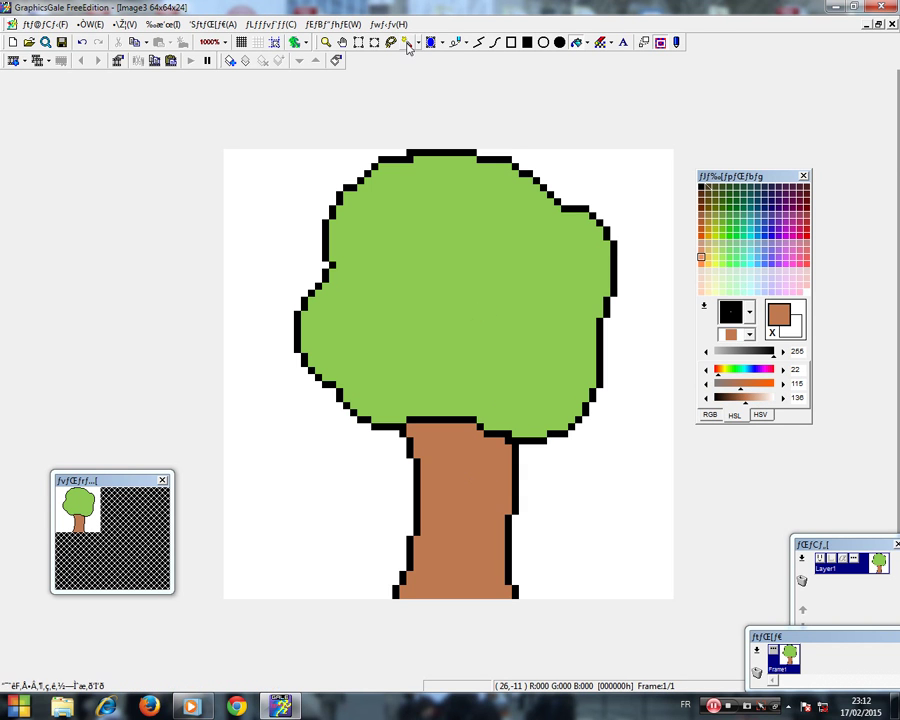
- With the pen in a darker green, hue 90, saturation 85, lightness 100, draw a wavy shading contour inside the crown's outline
left_click(455, 42)
right_click(458, 279)
right_click(459, 343)
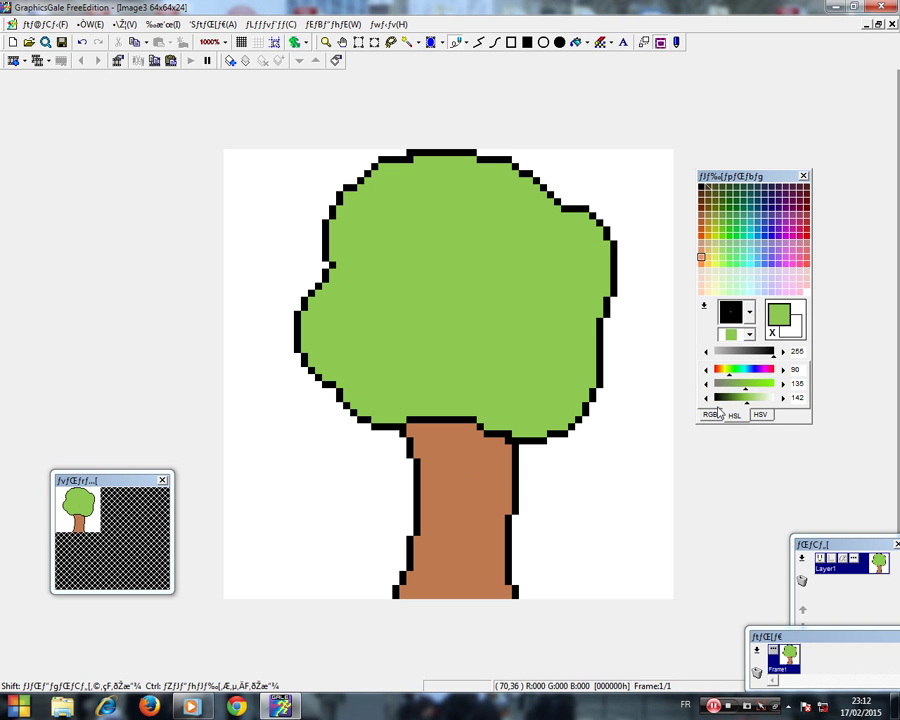
left_click(738, 404)
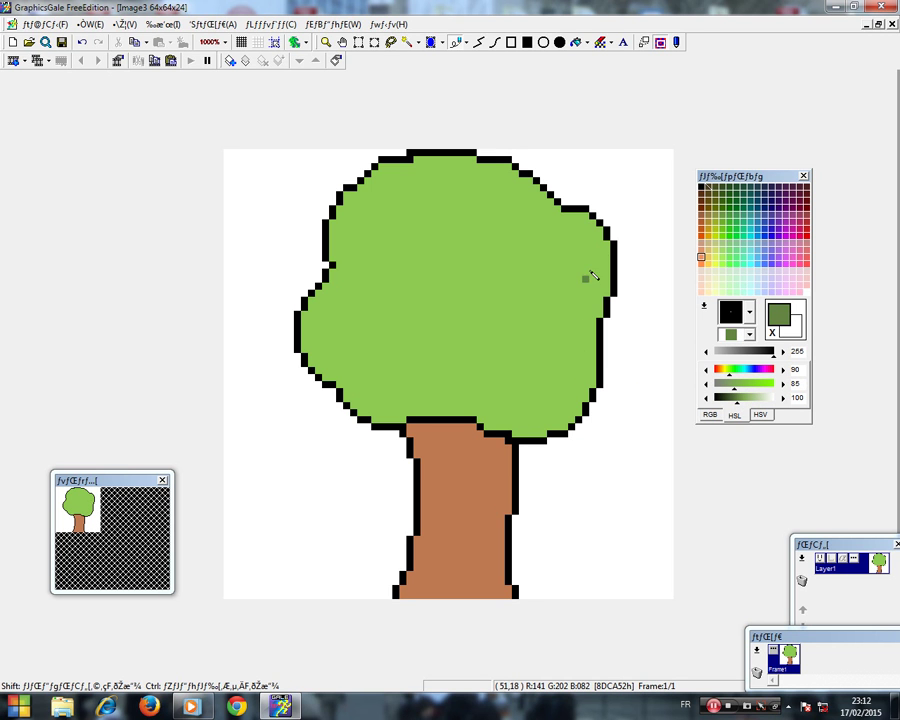
mouse_move(576, 222)
left_mouse_down()
mouse_move(588, 268)
mouse_move(568, 300)
mouse_move(539, 295)
mouse_move(550, 305)
mouse_move(552, 342)
mouse_move(540, 375)
mouse_move(515, 395)
mouse_move(485, 398)
mouse_move(450, 372)
mouse_move(423, 373)
mouse_move(399, 390)
mouse_move(367, 382)
mouse_move(346, 362)
mouse_move(339, 324)
mouse_move(357, 279)
mouse_move(375, 286)
mouse_move(356, 258)
mouse_move(355, 235)
mouse_move(372, 192)
mouse_move(415, 169)
mouse_move(460, 166)
mouse_move(524, 192)
left_mouse_up()
left_click(536, 258)
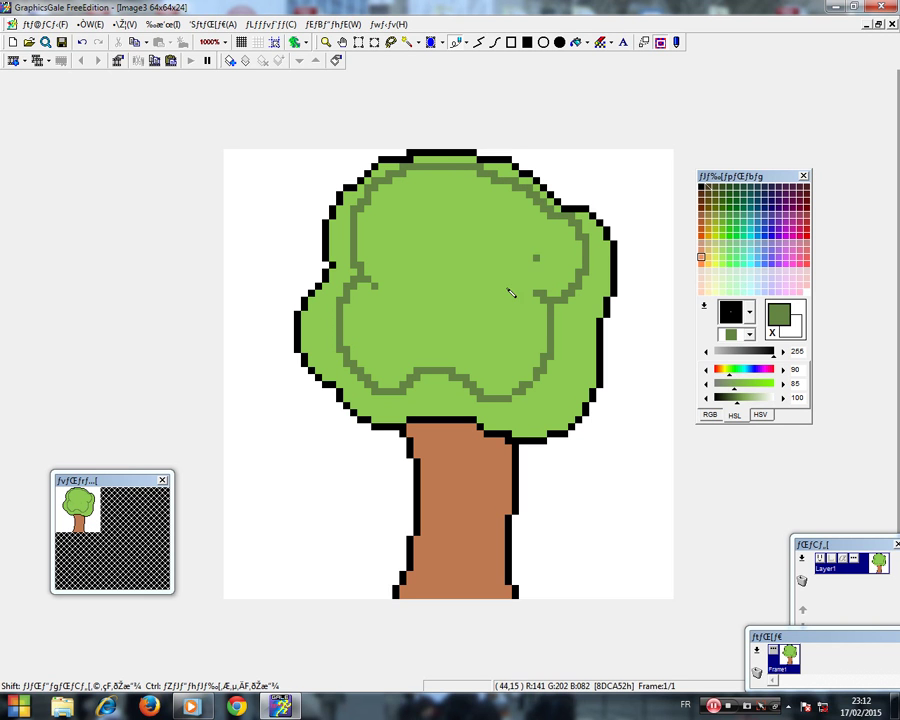
- Draw curved dark-green bands across the crown's interior to mark out leaf clumps from the middle up to the top
mouse_move(348, 308)
left_mouse_down()
mouse_move(436, 335)
mouse_move(467, 299)
mouse_move(412, 311)
mouse_move(365, 310)
mouse_move(350, 298)
left_mouse_up()
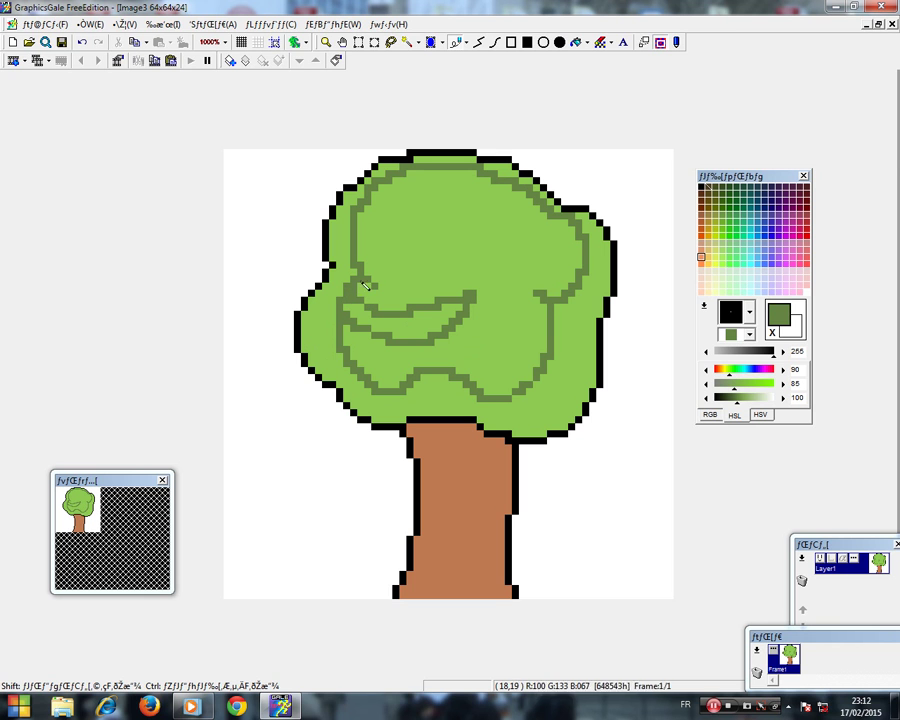
mouse_move(363, 251)
left_mouse_down()
mouse_move(434, 268)
mouse_move(456, 250)
mouse_move(459, 230)
mouse_move(412, 240)
mouse_move(356, 214)
left_mouse_up()
mouse_move(482, 297)
left_mouse_down()
mouse_move(521, 288)
mouse_move(545, 263)
left_mouse_up()
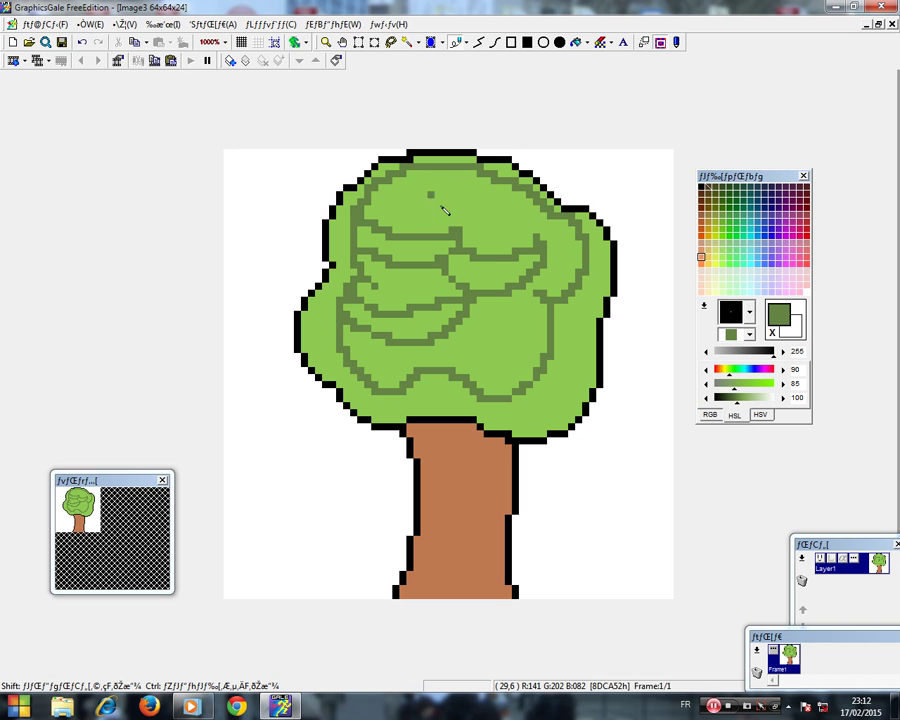
mouse_move(437, 214)
left_mouse_down()
mouse_move(484, 226)
mouse_move(512, 183)
mouse_move(433, 215)
left_mouse_up()
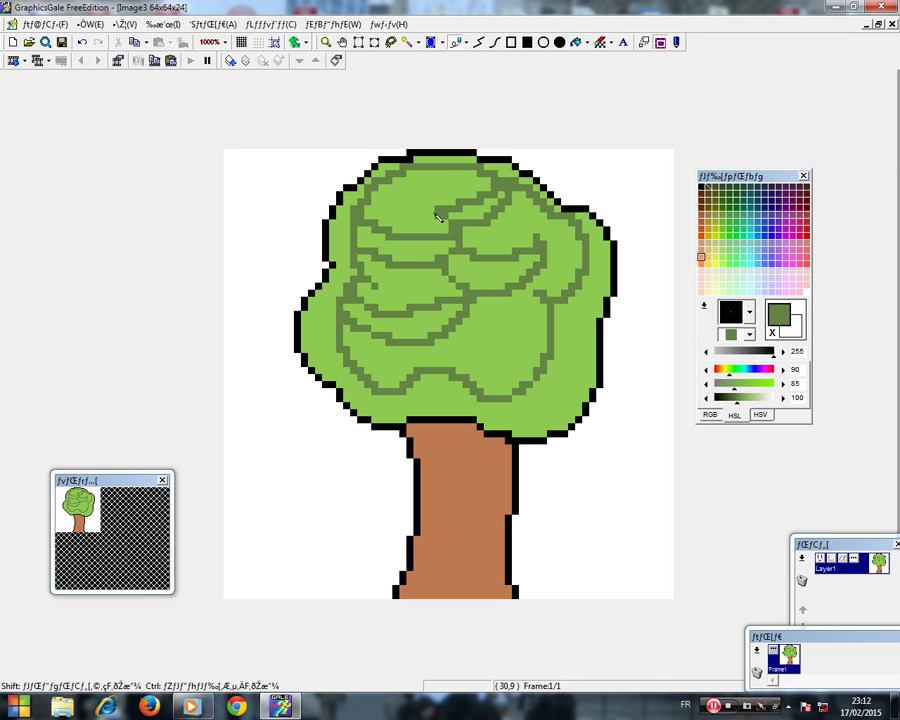
- Fill the curved bands and the outer rim of the crown with the dark green
left_click(577, 42)
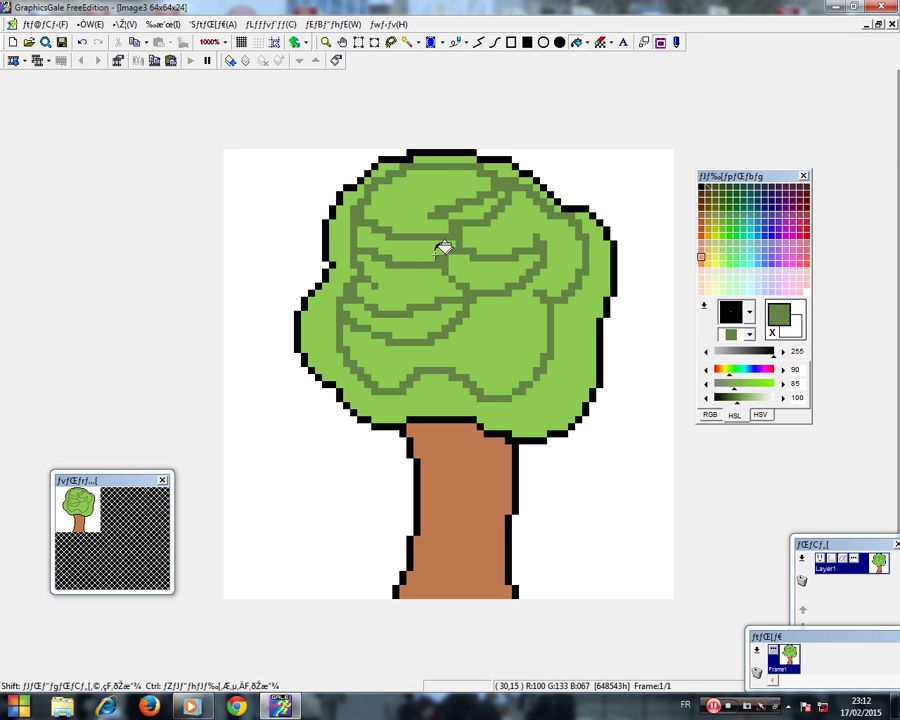
left_click(467, 270)
left_click(429, 266)
left_click(375, 335)
left_click(331, 330)
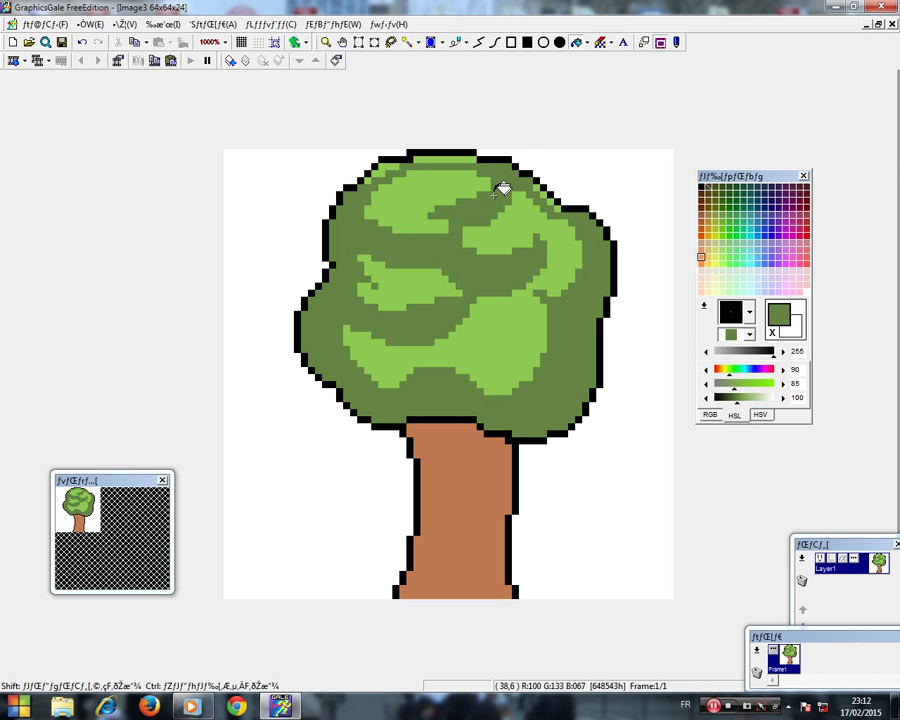
- Split the large light-green areas of the crown into smaller leaf patches with dark-green pen strokes
left_click(456, 43)
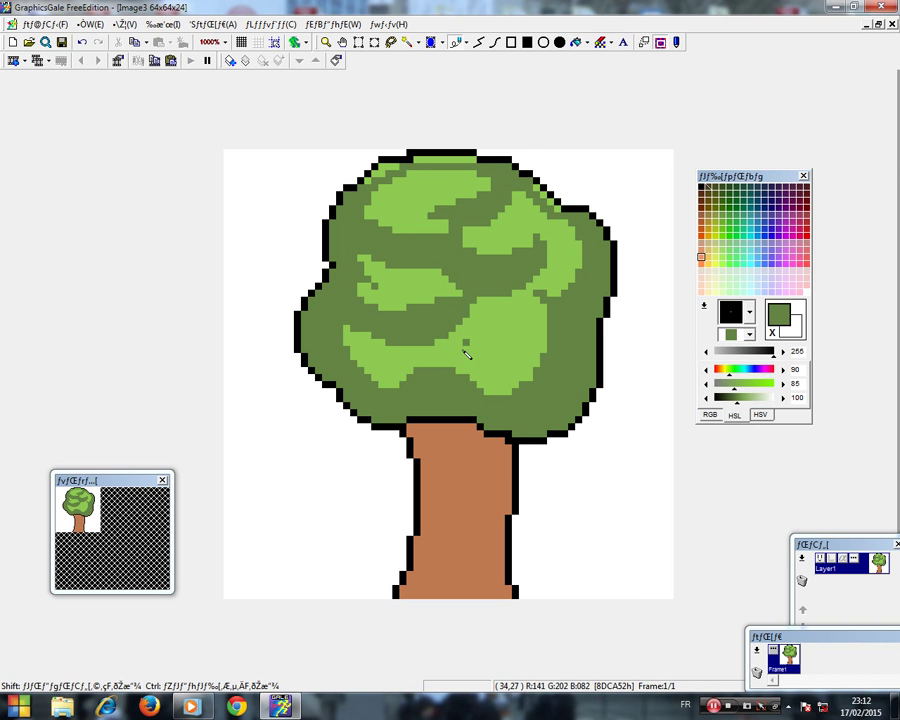
mouse_move(471, 369)
left_mouse_down()
mouse_move(504, 333)
mouse_move(506, 297)
left_mouse_up()
left_click_drag(489, 347, 442, 346)
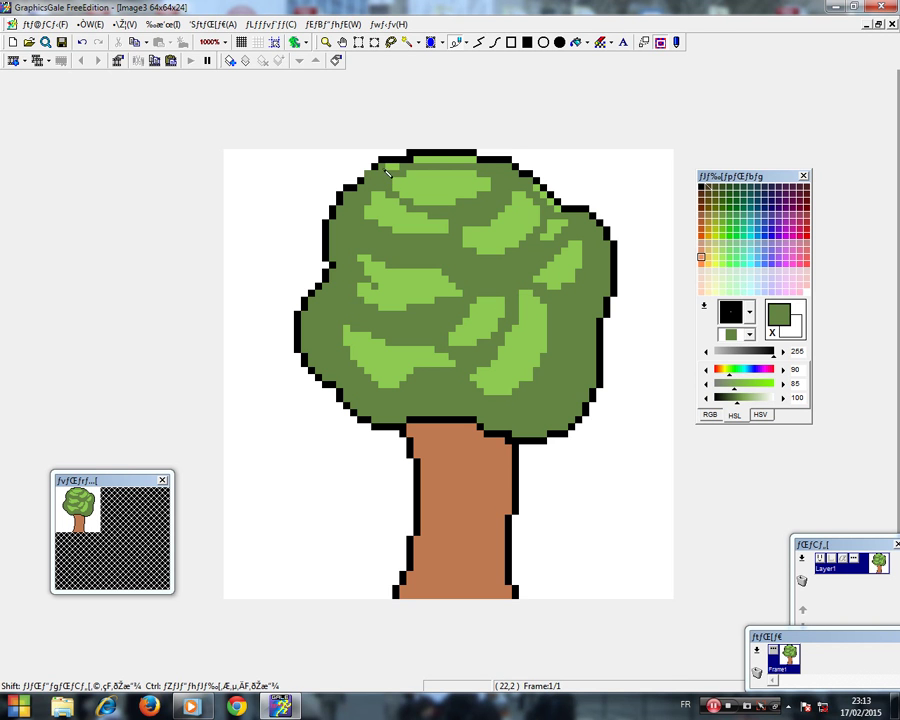
- Touch up the crown's top outline in black and cover the light pixels just beneath it in dark green
right_click(450, 153)
left_click_drag(459, 153, 474, 154)
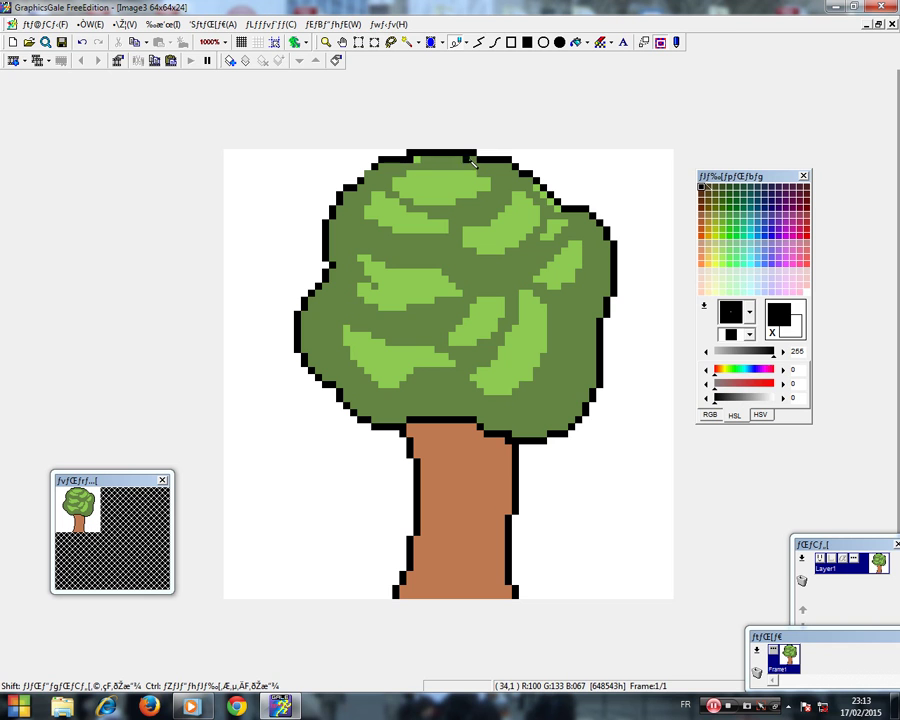
right_click(435, 166)
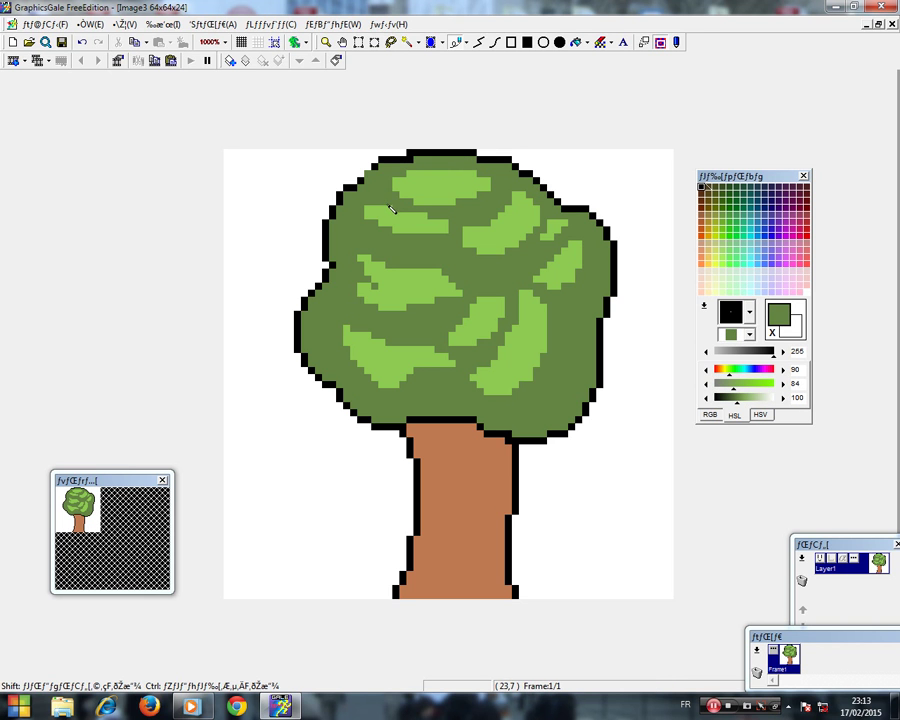
- Extend the narrow streak on the crown's upper right diagonally down and left in light green
right_click(551, 230)
left_click_drag(545, 243, 529, 259)
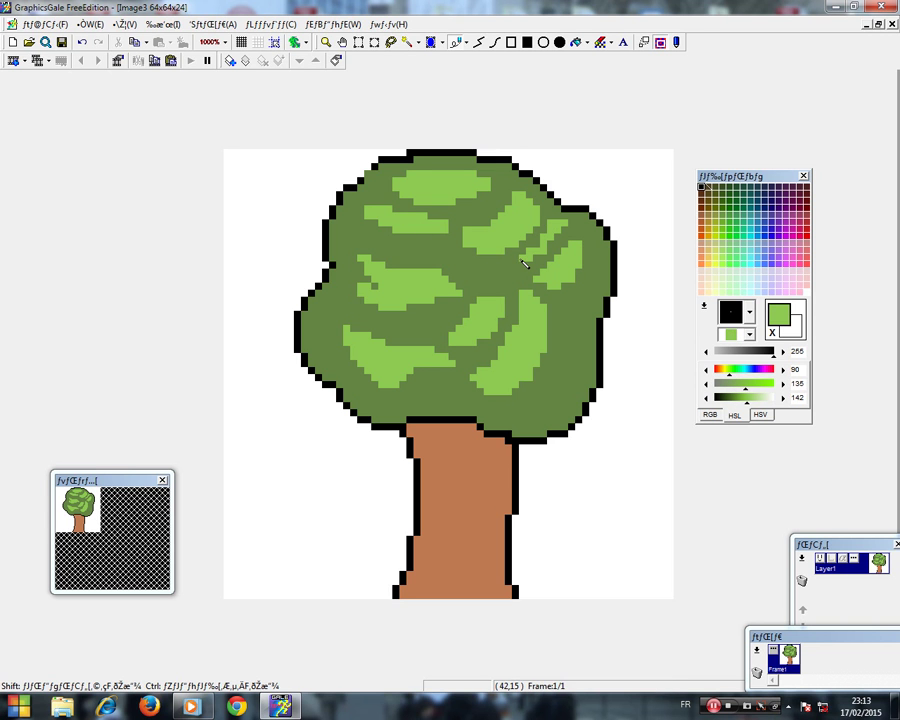
- Paint over the narrow upper-right streak and break up the left and lower leaf highlights with dark green
right_click(518, 268)
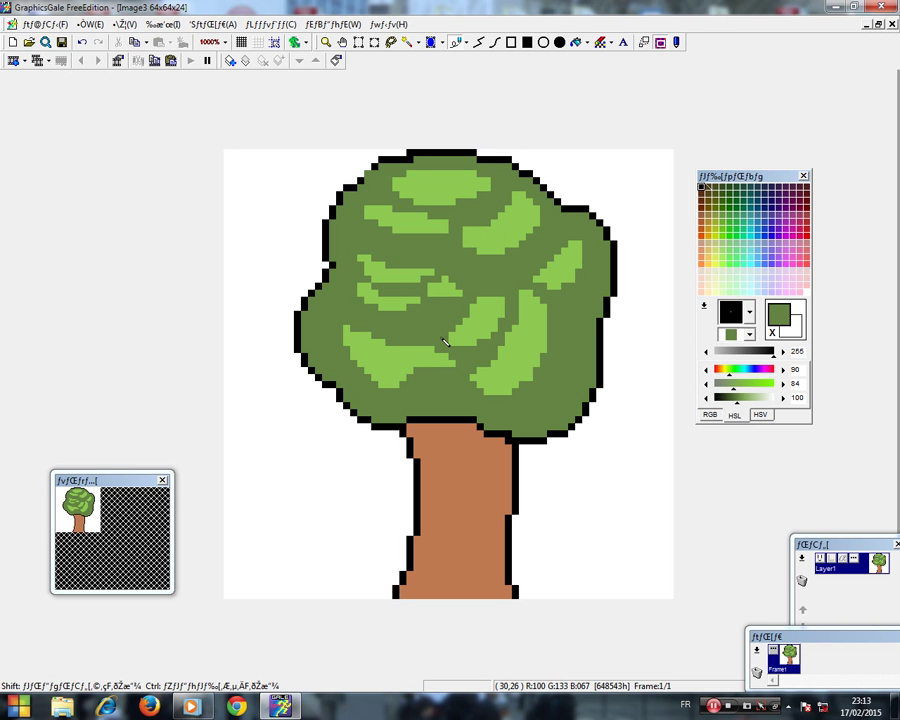
left_click_drag(368, 335, 397, 378)
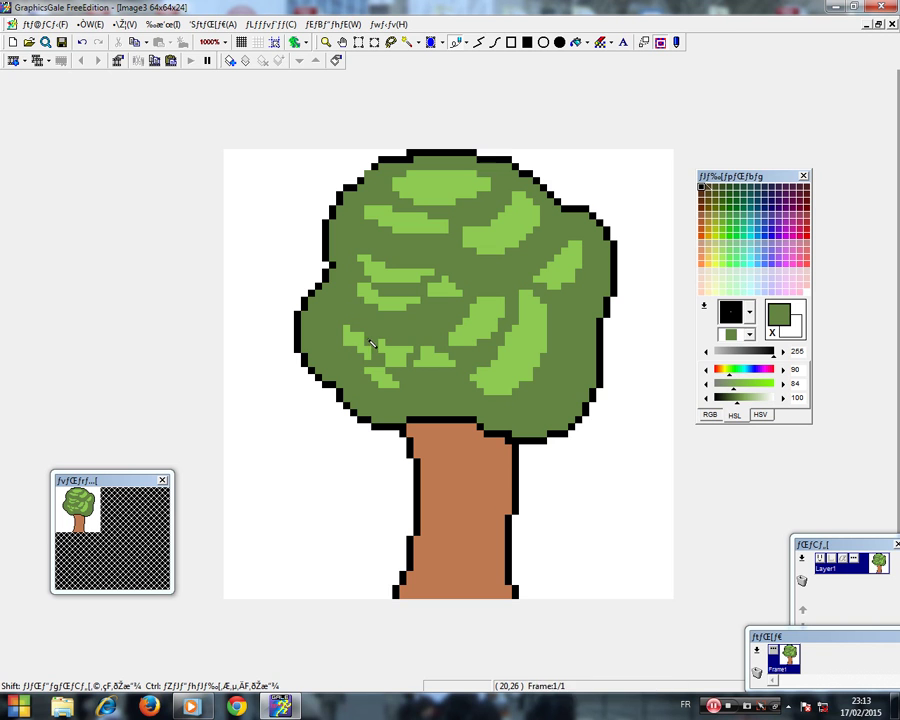
left_click_drag(507, 349, 521, 348)
mouse_move(479, 379)
left_mouse_down()
mouse_move(508, 378)
mouse_move(515, 364)
mouse_move(539, 361)
left_mouse_up()
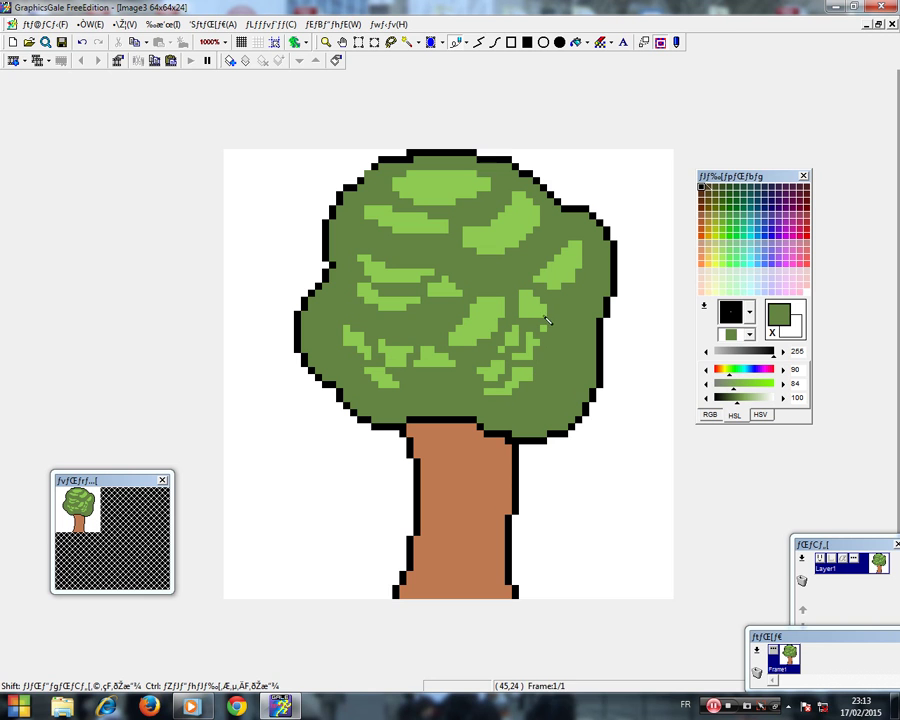
- Break up the remaining highlights on the crown's right side, centre and top into small leaf-like flecks with dark green
left_click_drag(575, 264, 571, 247)
left_click_drag(559, 263, 550, 273)
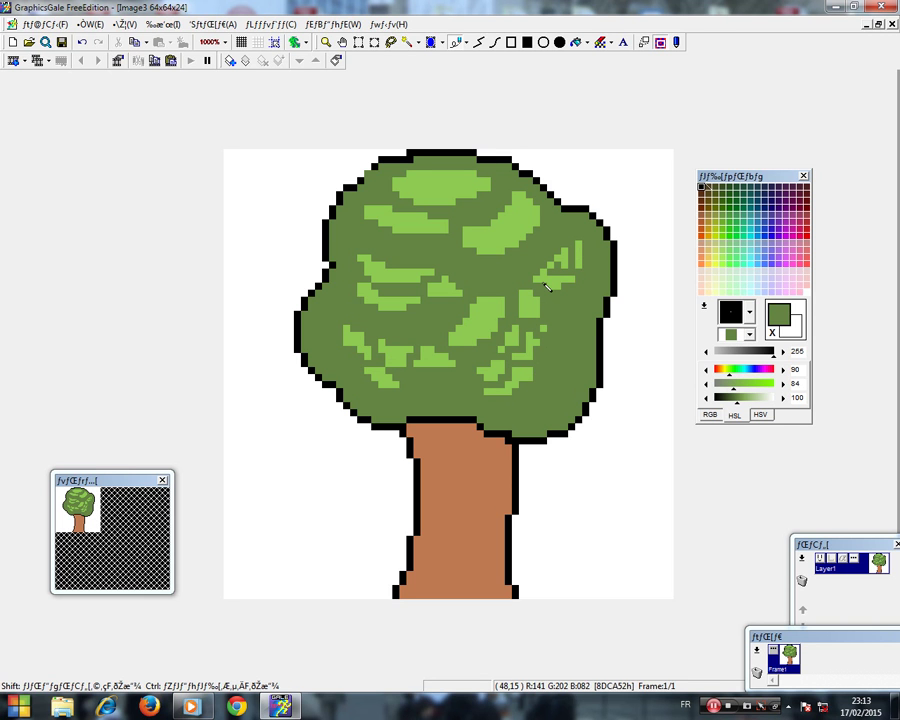
mouse_move(475, 333)
left_mouse_down()
mouse_move(502, 319)
mouse_move(488, 308)
mouse_move(501, 308)
left_mouse_up()
mouse_move(467, 237)
left_mouse_down()
mouse_move(499, 240)
mouse_move(499, 222)
mouse_move(511, 236)
mouse_move(521, 224)
mouse_move(513, 205)
mouse_move(509, 240)
mouse_move(519, 245)
mouse_move(530, 212)
left_mouse_up()
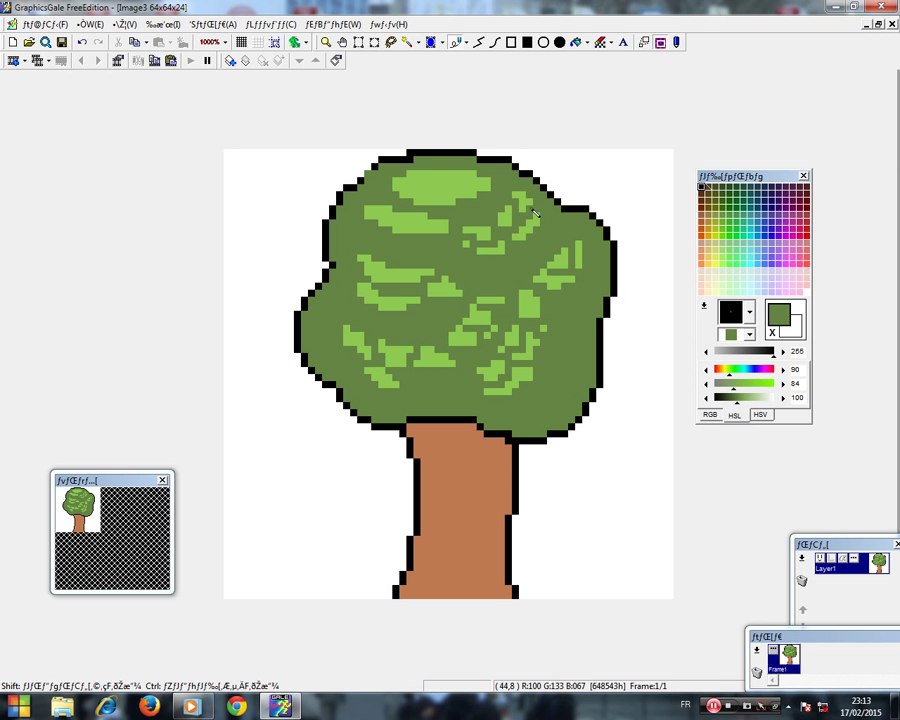
mouse_move(404, 181)
left_mouse_down()
mouse_move(448, 187)
mouse_move(481, 183)
left_mouse_up()
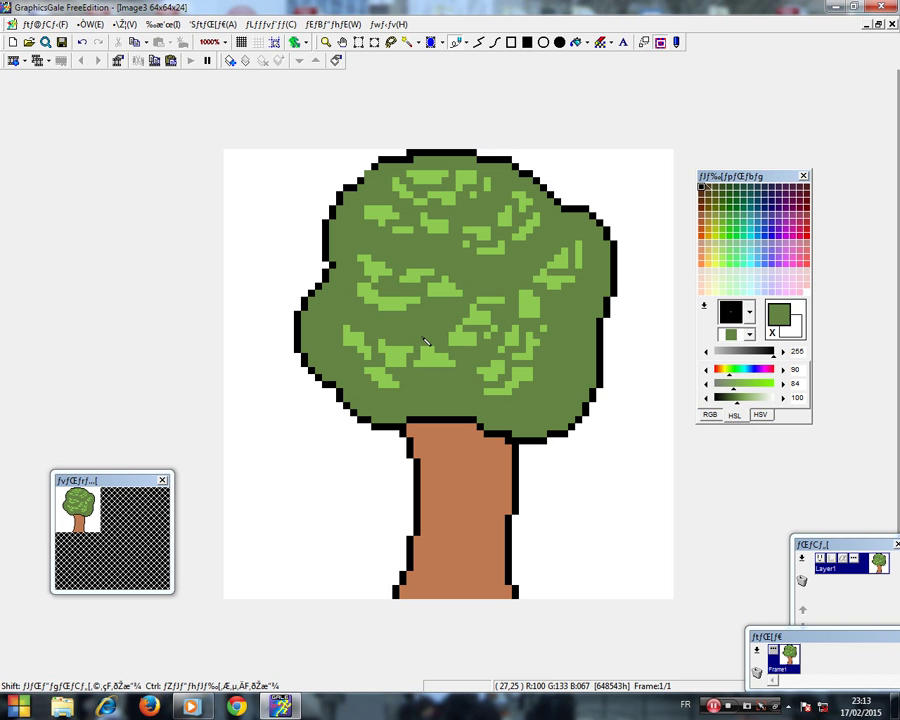
- Fill the crown's empty dark areas in the centre, lower edge and right side with more light green leaf flecks
right_click(420, 386)
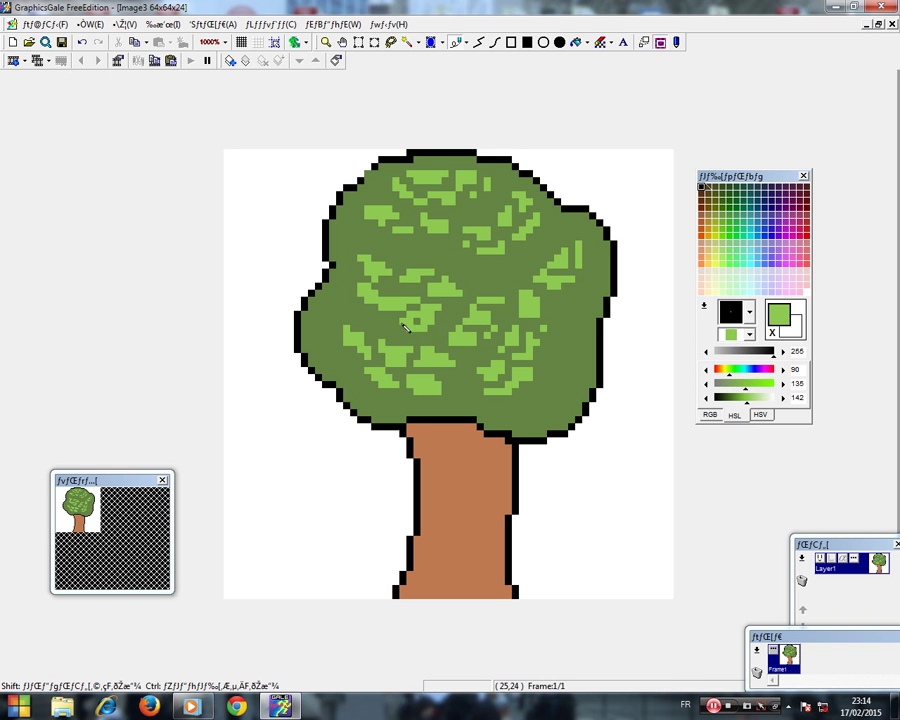
mouse_move(333, 297)
left_mouse_down()
mouse_move(356, 319)
mouse_move(347, 297)
left_mouse_up()
left_click_drag(355, 230, 371, 244)
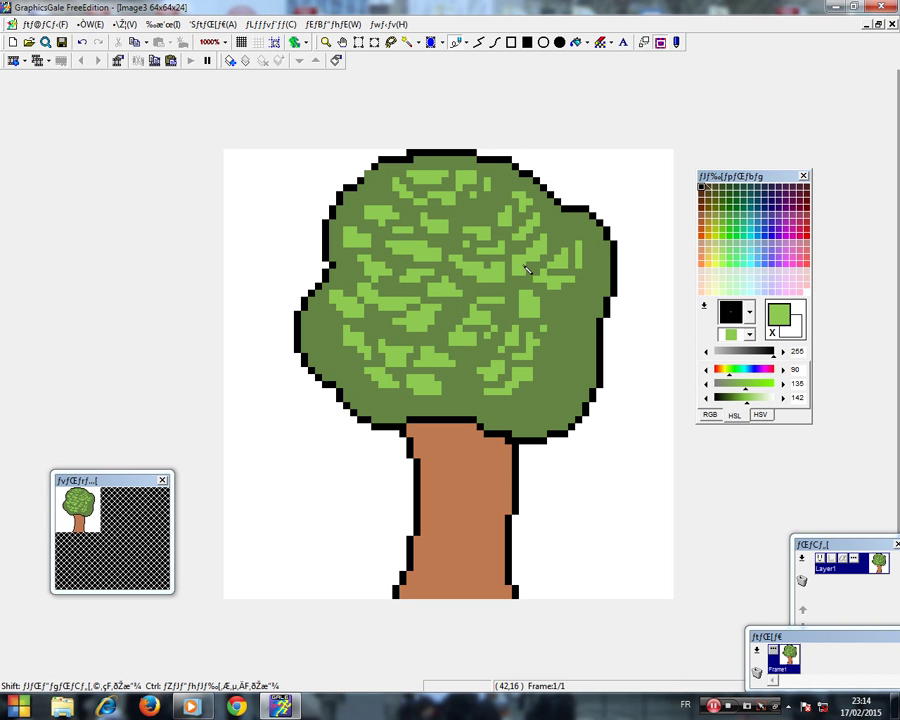
left_click_drag(524, 265, 524, 272)
mouse_move(572, 307)
left_mouse_down()
mouse_move(566, 328)
mouse_move(571, 317)
mouse_move(553, 313)
left_mouse_up()
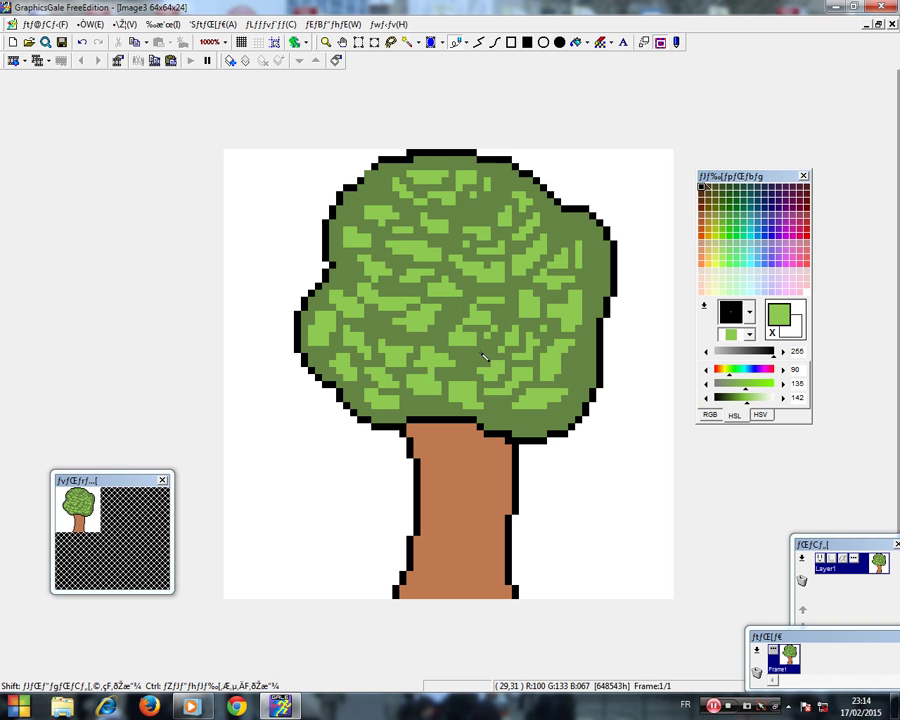
mouse_move(593, 251)
left_mouse_down()
mouse_move(600, 279)
mouse_move(594, 261)
left_mouse_up()
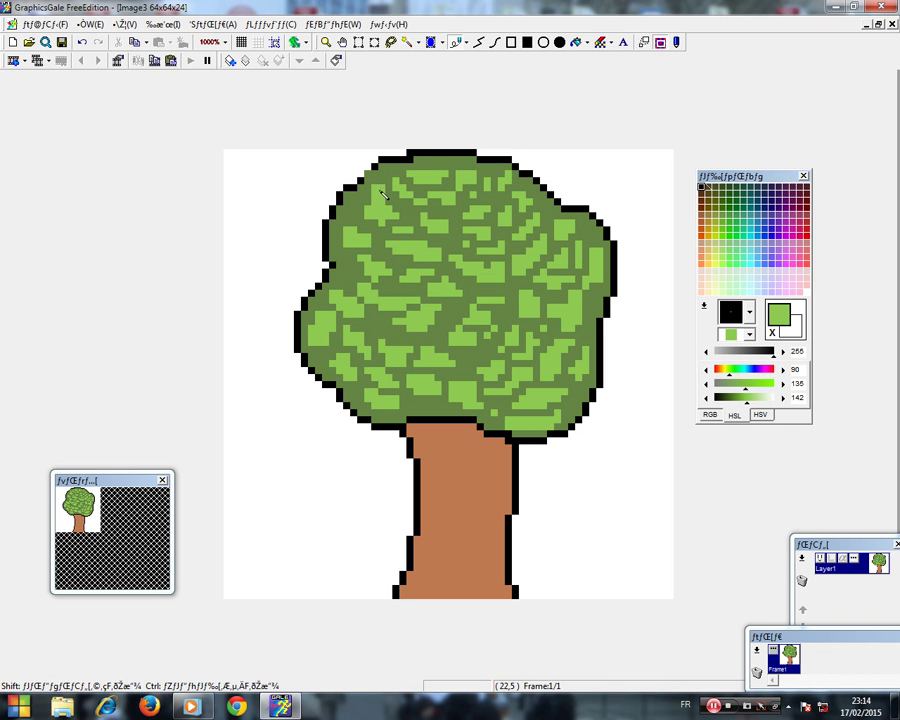
- Add light green flecks along the crown's upper-left and left edges, retouching stray pixels there with dark green
right_click(376, 192)
right_click(376, 186)
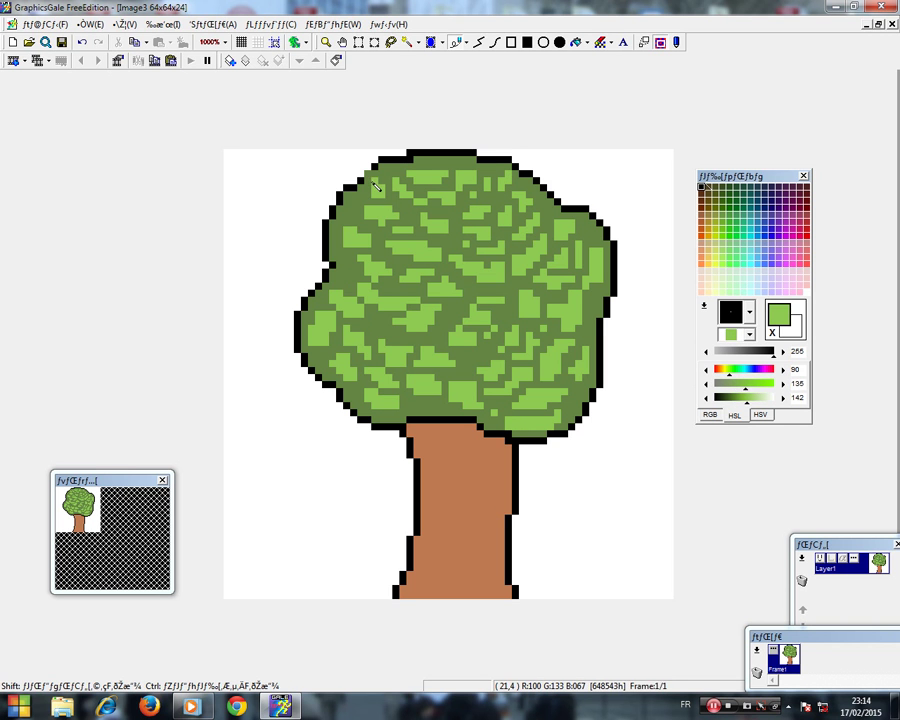
right_click(376, 178)
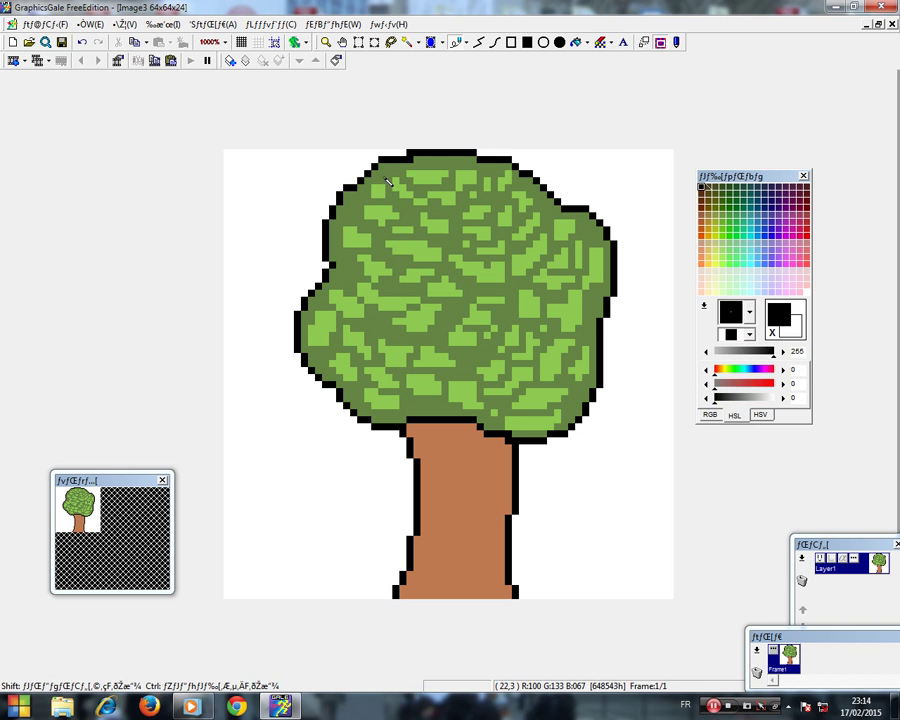
right_click(378, 214)
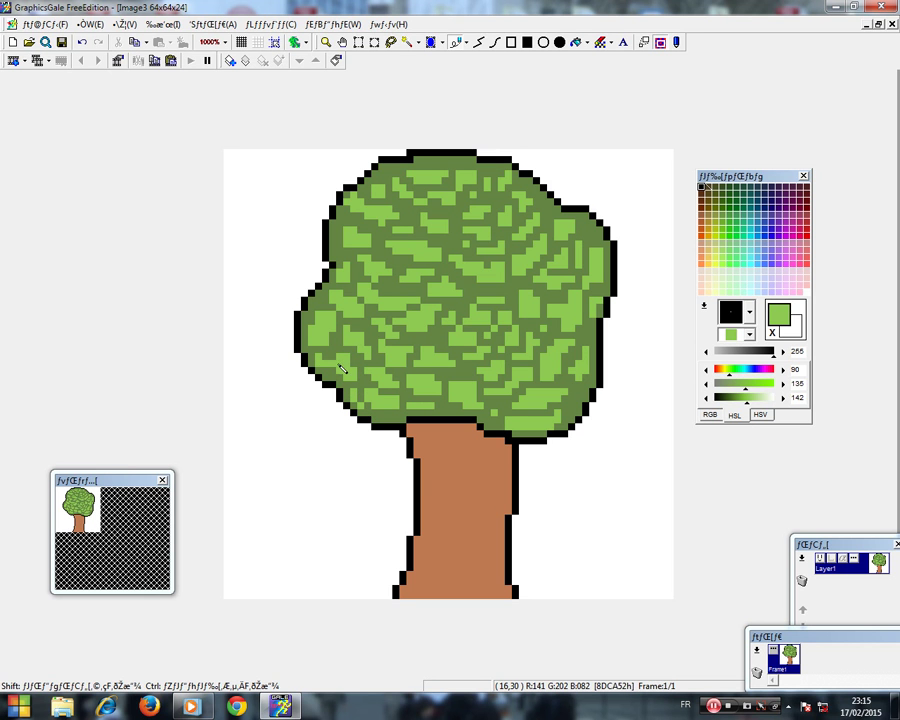
right_click(333, 362)
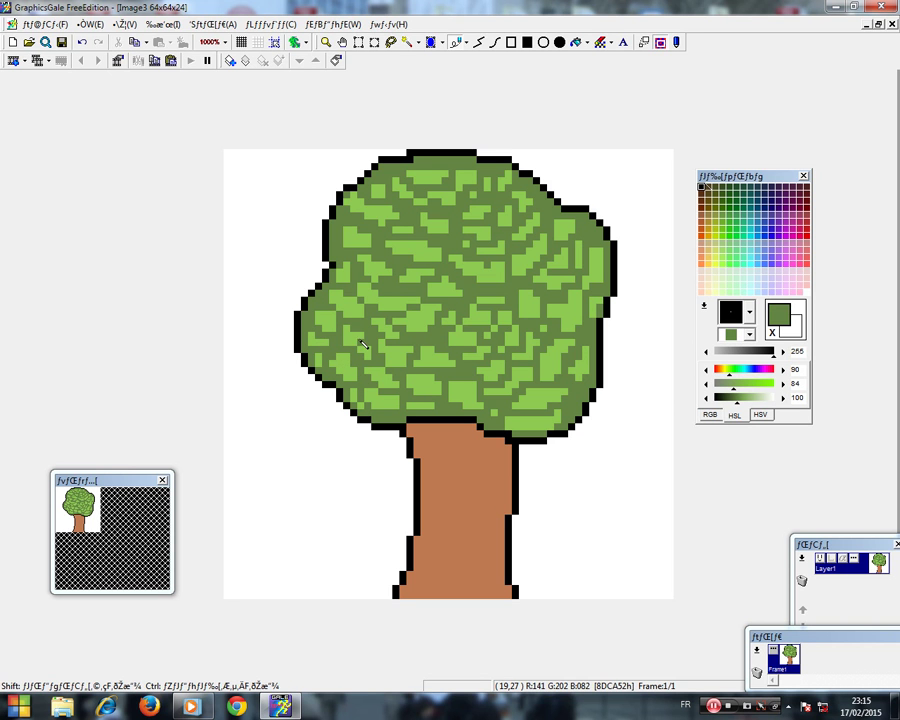
right_click(363, 345)
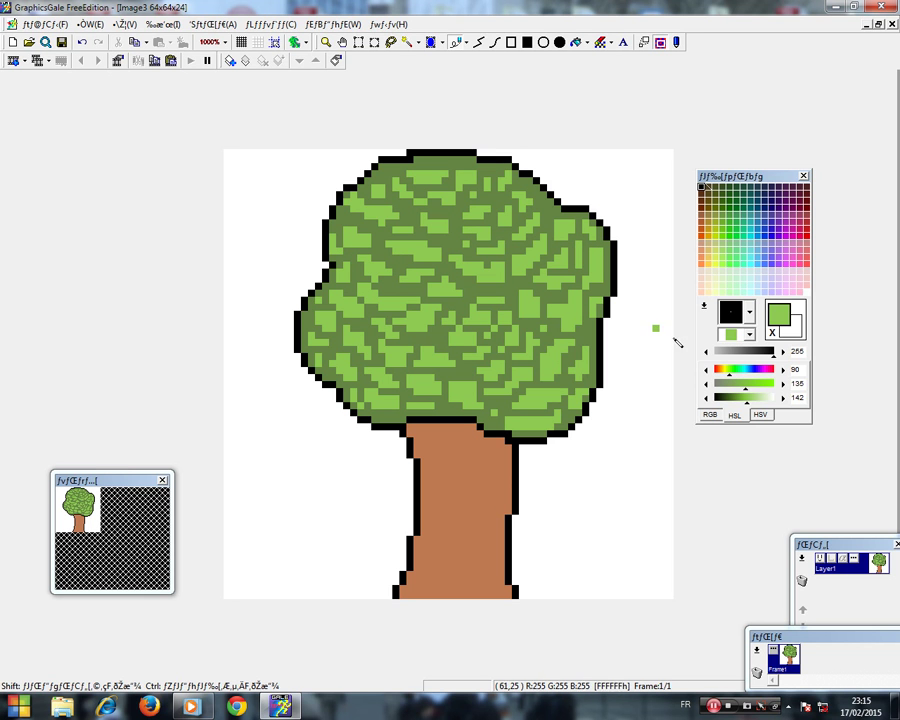
- Mix a pale green with saturation 194 and luminance 203 and paint a broken highlight streak at the crown's centre
left_click_drag(755, 403, 762, 403)
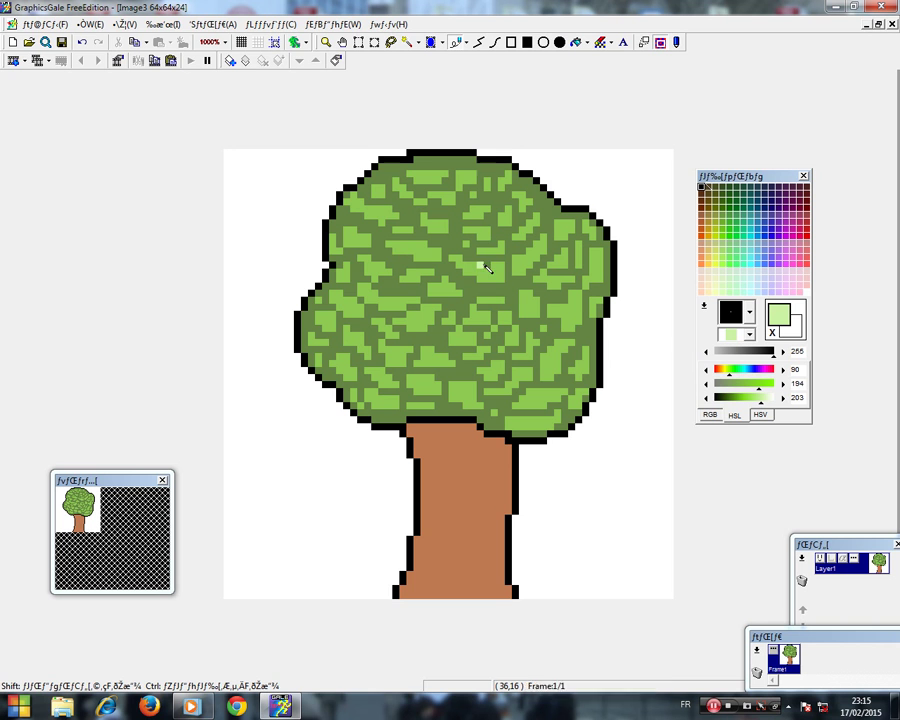
mouse_move(481, 264)
left_mouse_down()
mouse_move(493, 264)
mouse_move(464, 270)
left_mouse_up()
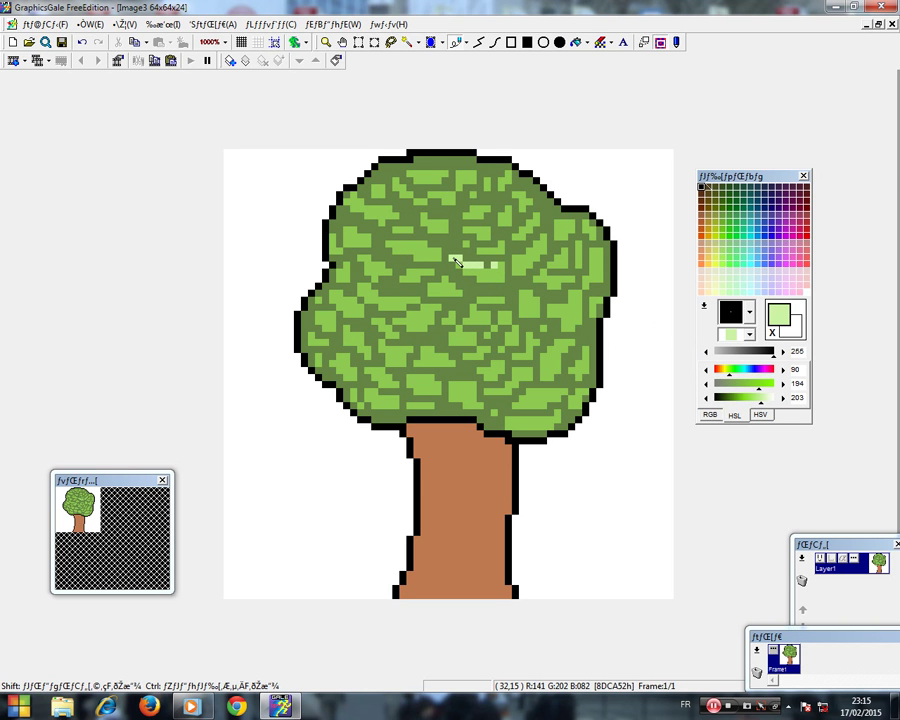
- Draw short pale green line highlights along the upper edges of the leaf clumps in the crown's upper-left part
left_click(325, 42)
left_click(455, 259)
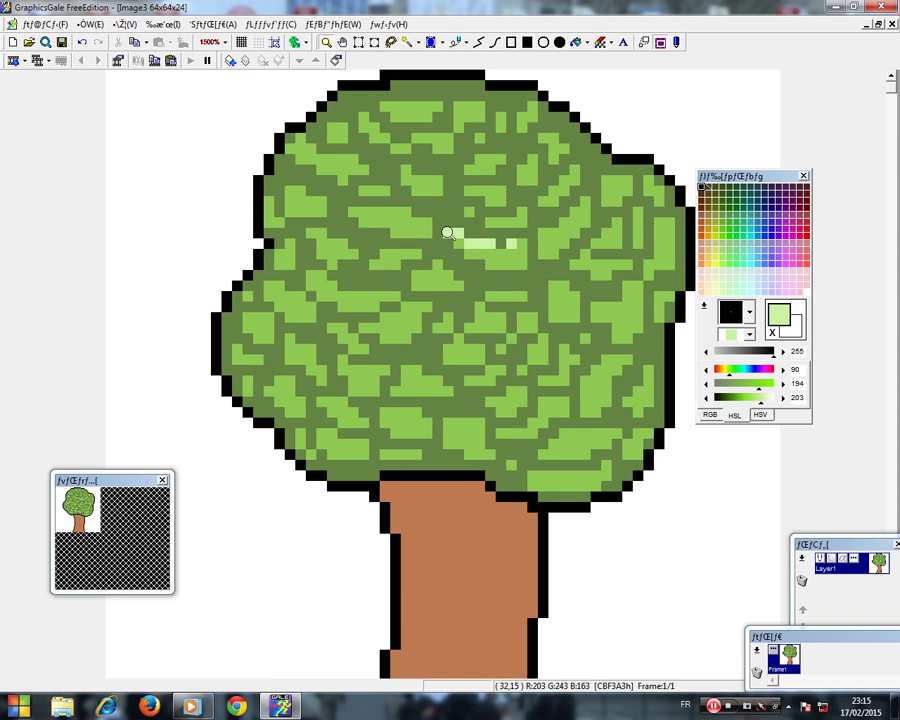
left_click(461, 209)
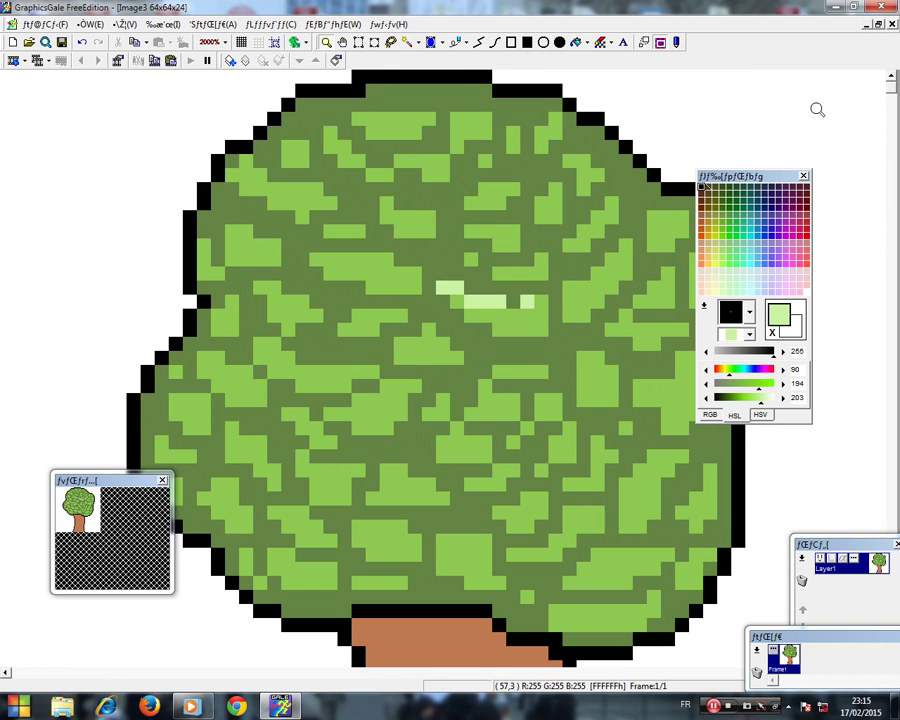
left_click(358, 42)
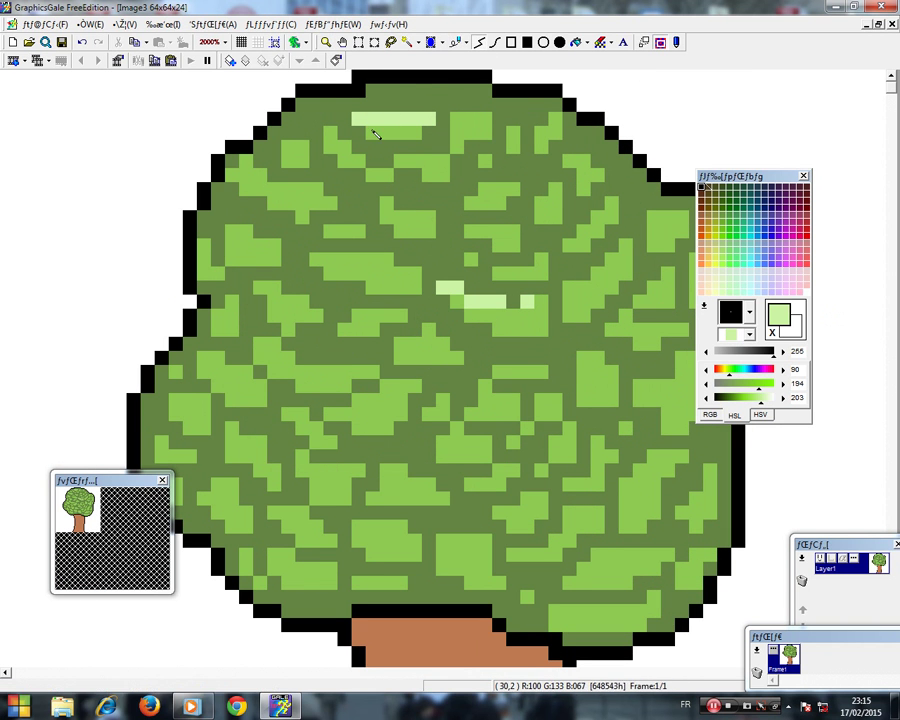
left_click(340, 140)
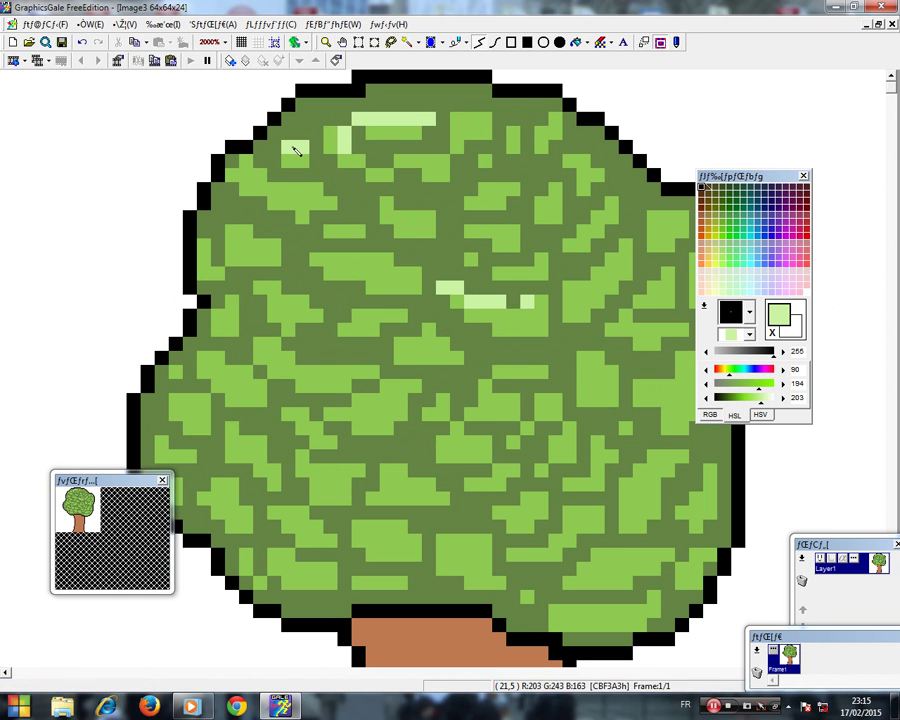
left_click(293, 148)
left_click_drag(245, 164, 258, 177)
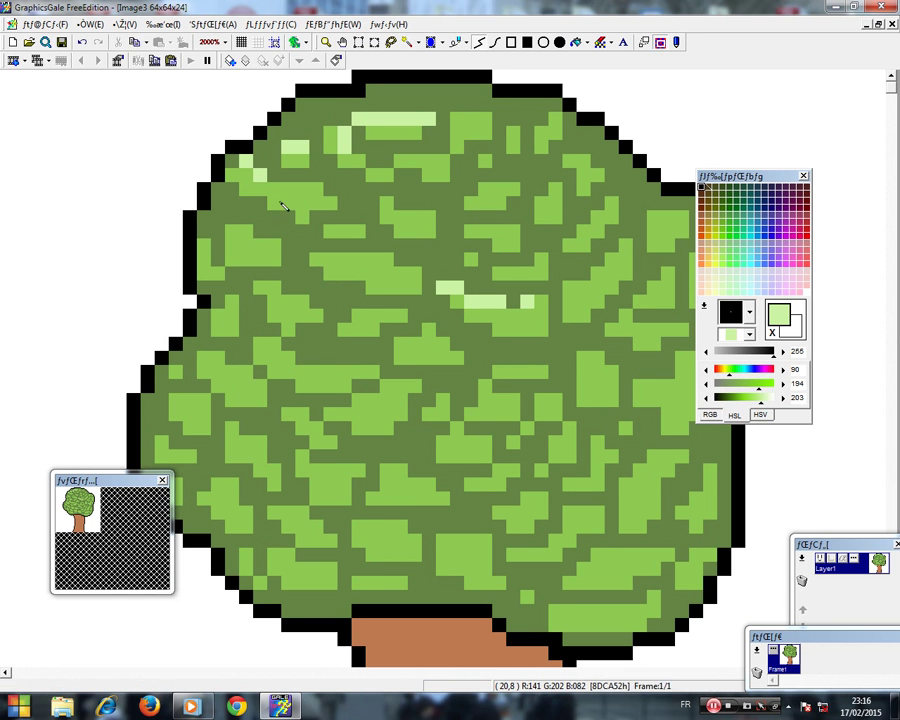
left_click(273, 203)
left_click(296, 216)
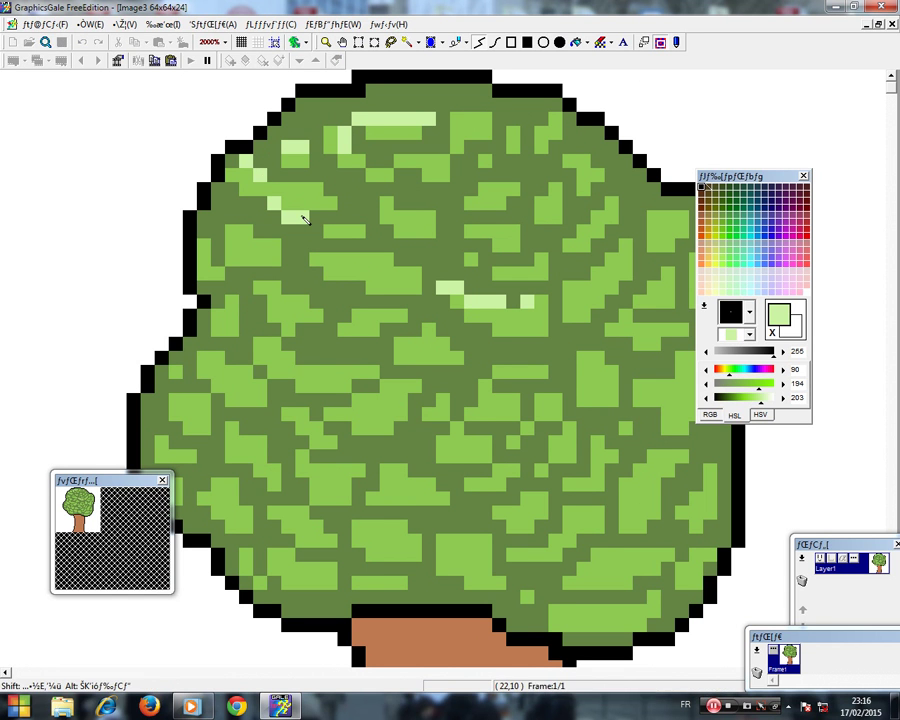
left_click(380, 203)
left_click(408, 216)
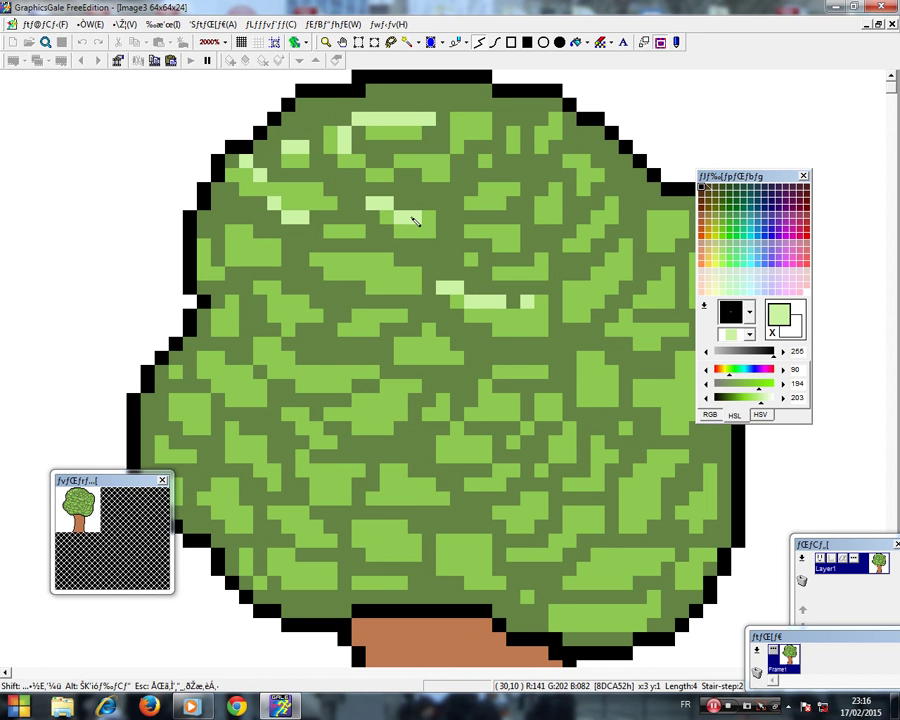
- Add pale green highlights to the leaf clumps along the crown's top and upper right, restoring one clump's edge in light green
left_click(474, 121)
left_click(488, 124)
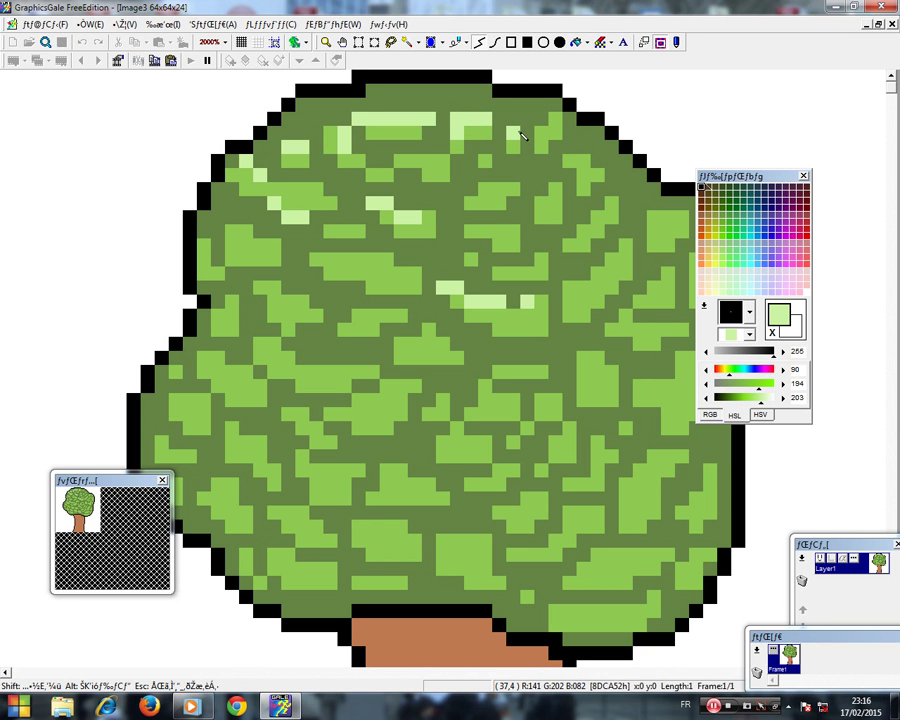
left_click_drag(543, 133, 553, 121)
left_click(574, 162)
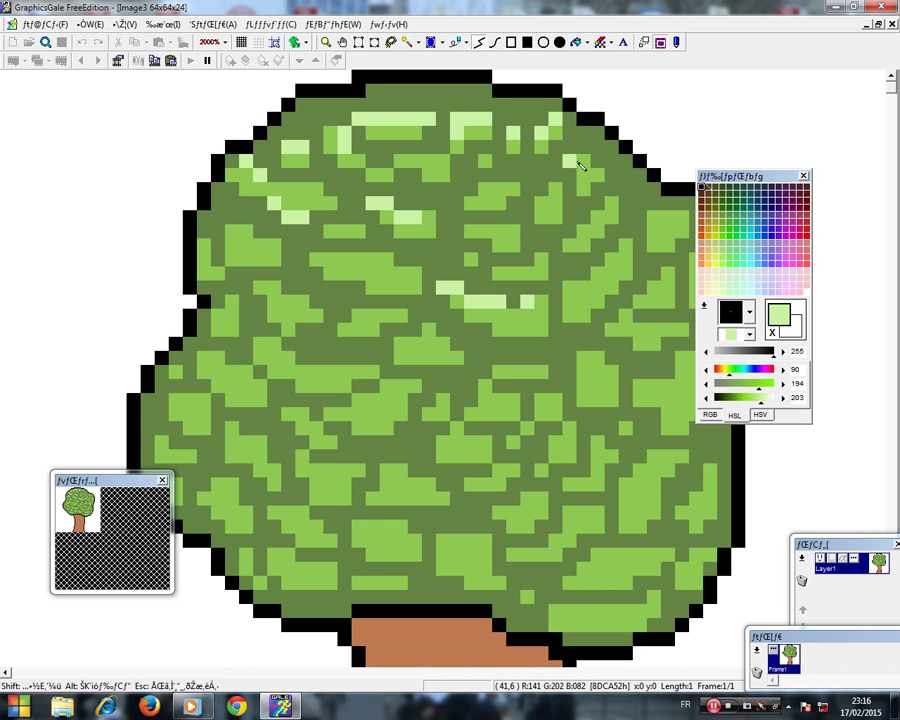
left_click_drag(578, 162, 583, 163)
left_click_drag(516, 187, 500, 188)
right_click(485, 189)
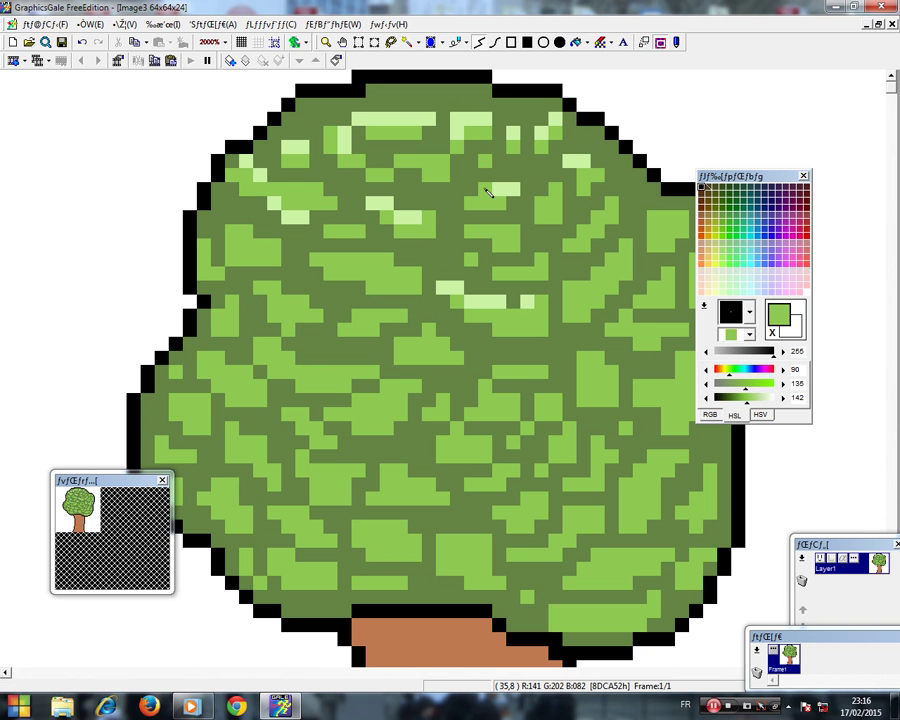
left_click(486, 192)
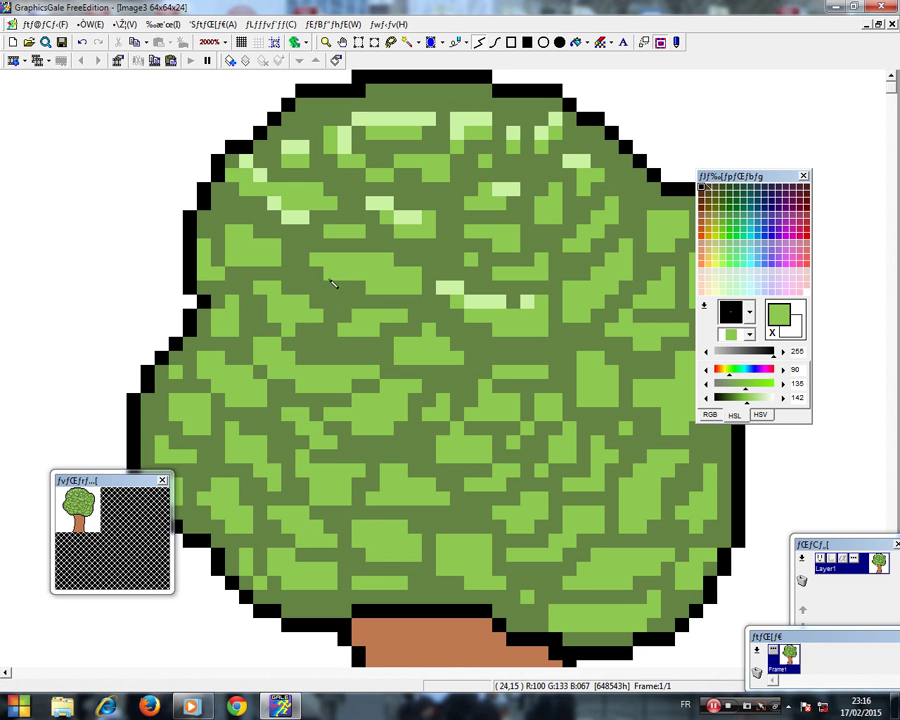
- Highlight the long clump above the crown's centre and the clumps near its upper-left edge in pale green
mouse_move(329, 260)
left_mouse_down()
mouse_move(388, 257)
mouse_move(417, 216)
mouse_move(376, 265)
mouse_move(377, 255)
mouse_move(328, 262)
left_mouse_up()
right_click(411, 217)
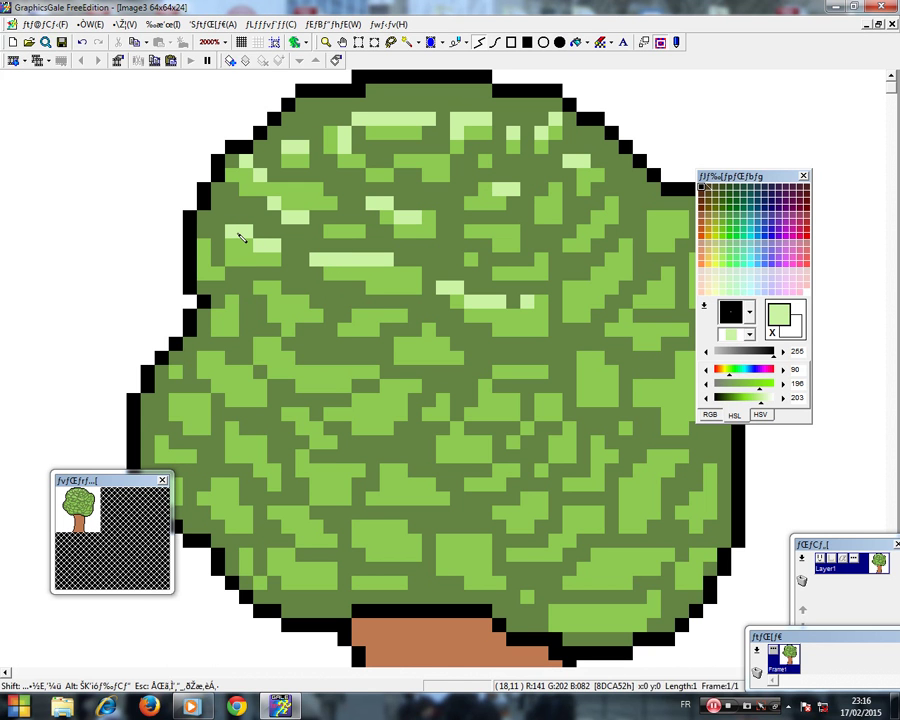
left_click_drag(240, 235, 227, 233)
left_click(205, 247)
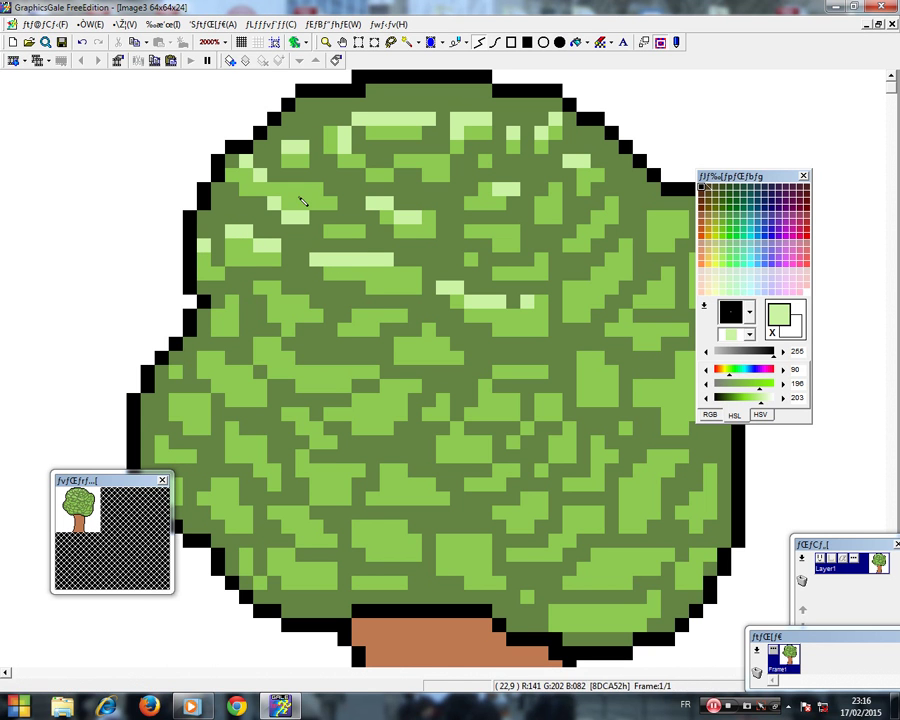
left_click_drag(300, 202, 314, 192)
right_click(382, 281)
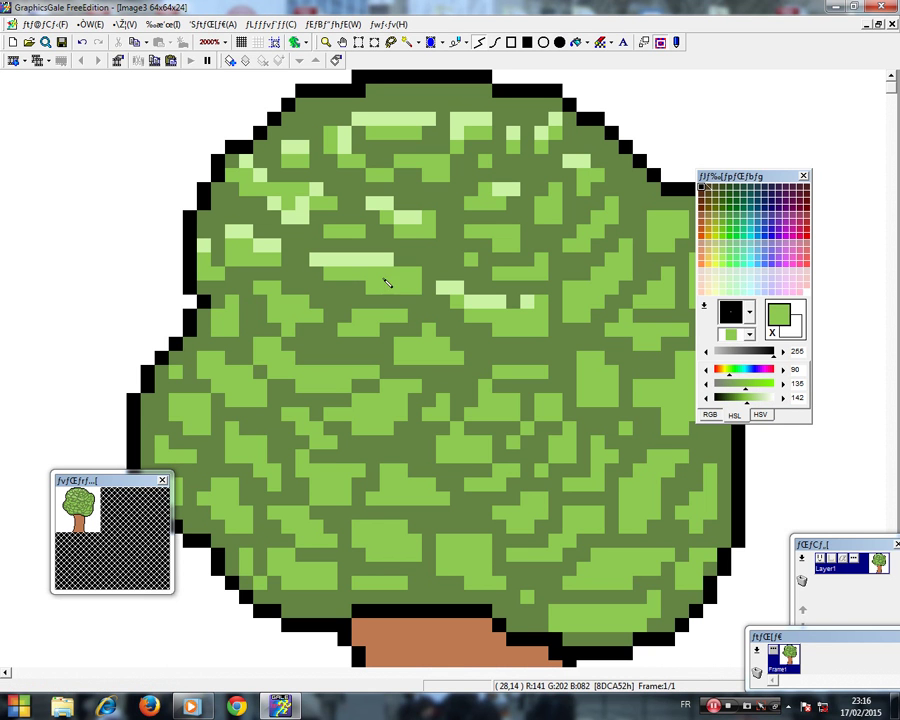
right_click(378, 262)
- Add pale green highlights to the row of leaf clumps running from the crown's centre to the notch in its left outline
mouse_move(358, 317)
left_mouse_down()
mouse_move(439, 361)
mouse_move(430, 334)
mouse_move(455, 358)
left_mouse_up()
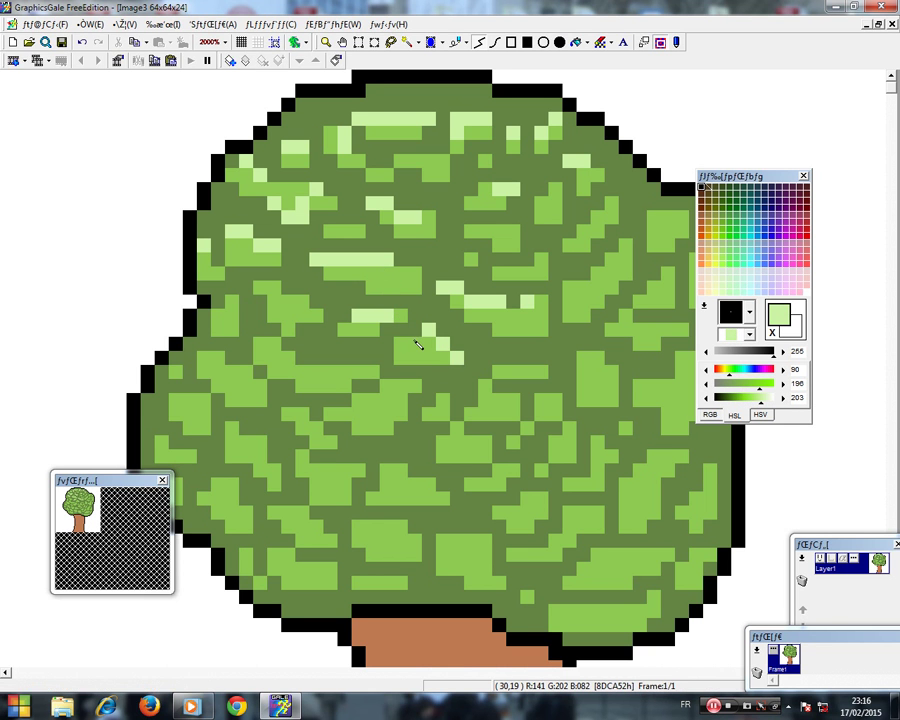
left_click_drag(404, 343, 414, 344)
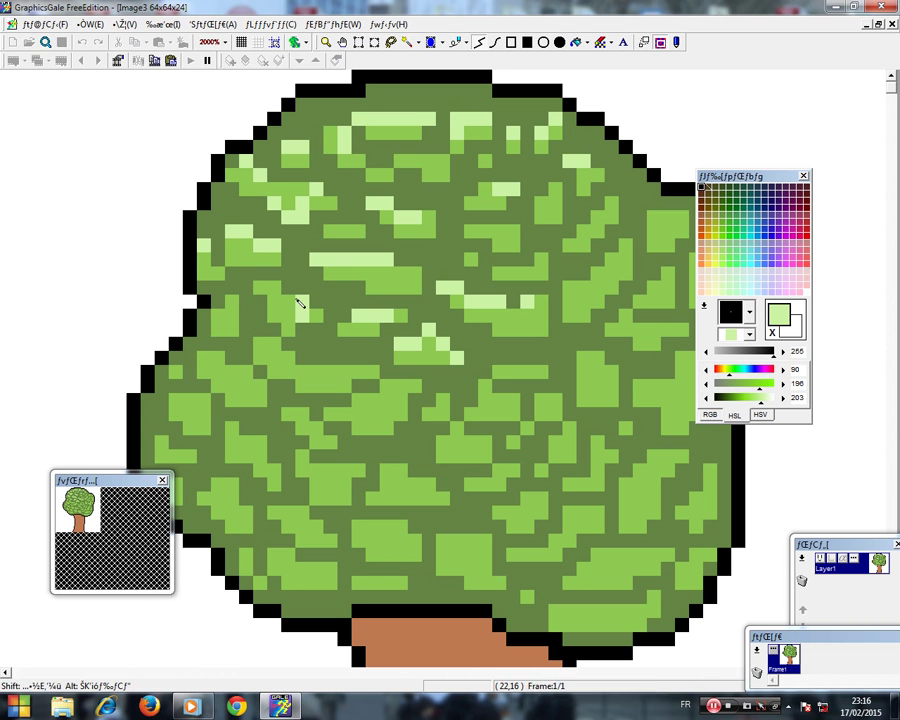
left_click_drag(231, 305, 220, 315)
mouse_move(273, 346)
left_mouse_down()
mouse_move(286, 356)
mouse_move(229, 369)
mouse_move(216, 357)
left_mouse_up()
left_click(264, 345)
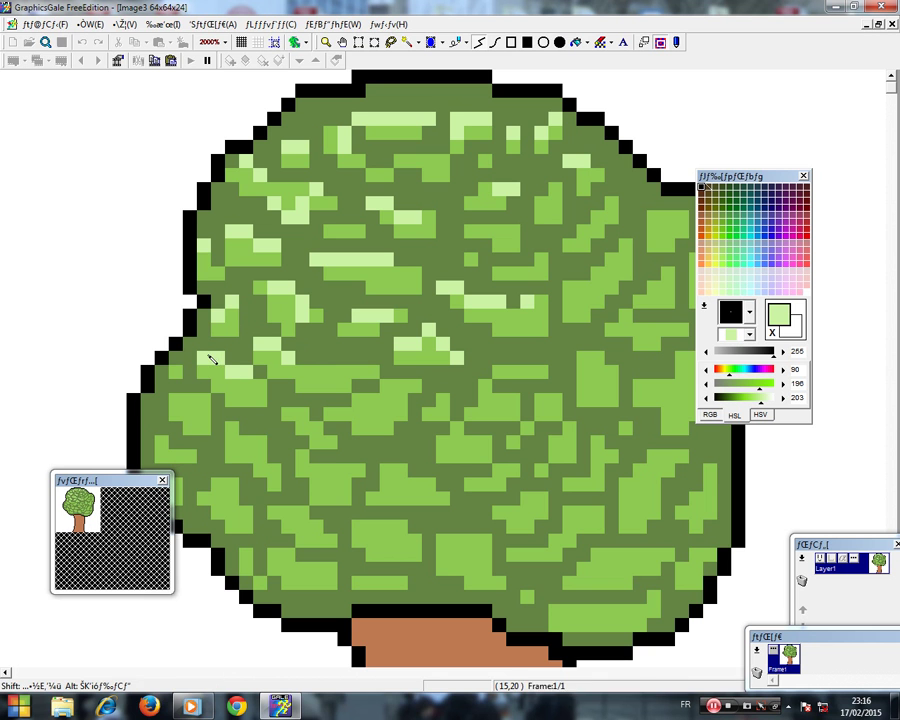
- Paint pale green highlights on the leaf clumps along the crown's lower-left bulge
left_click_drag(178, 400, 197, 401)
left_click_drag(204, 401, 208, 420)
left_click_drag(164, 452, 179, 458)
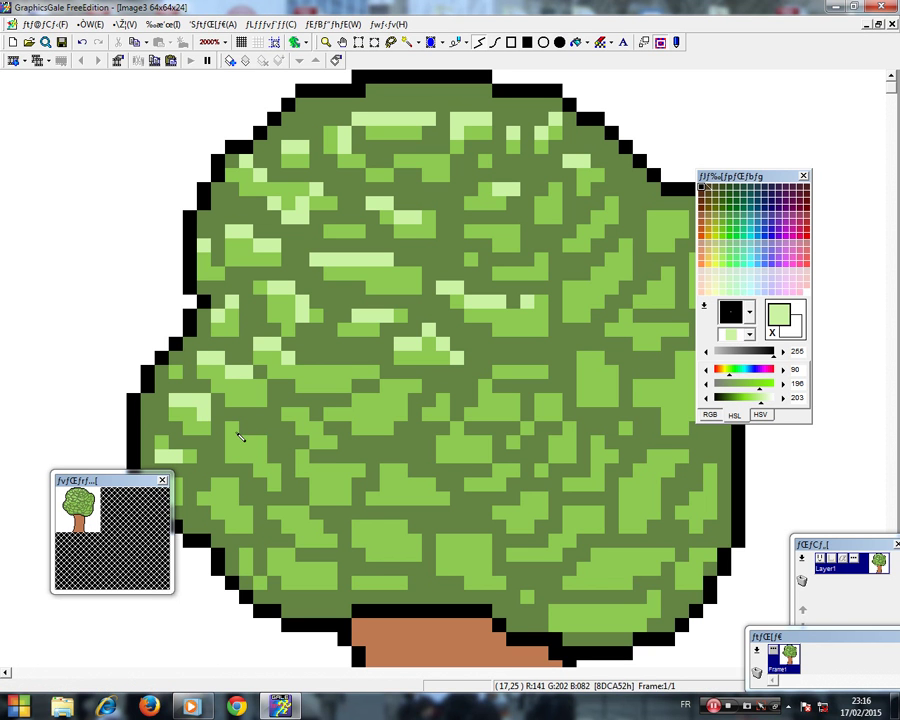
left_click_drag(243, 438, 272, 460)
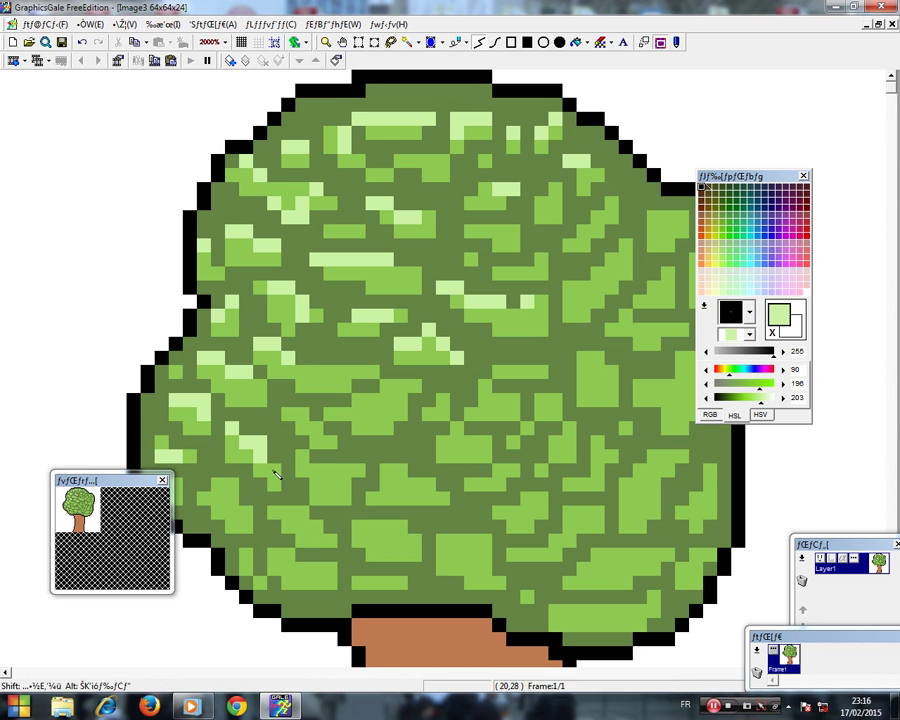
right_click(275, 477)
right_click(257, 454)
mouse_move(211, 486)
left_mouse_down()
mouse_move(236, 487)
mouse_move(247, 511)
left_mouse_up()
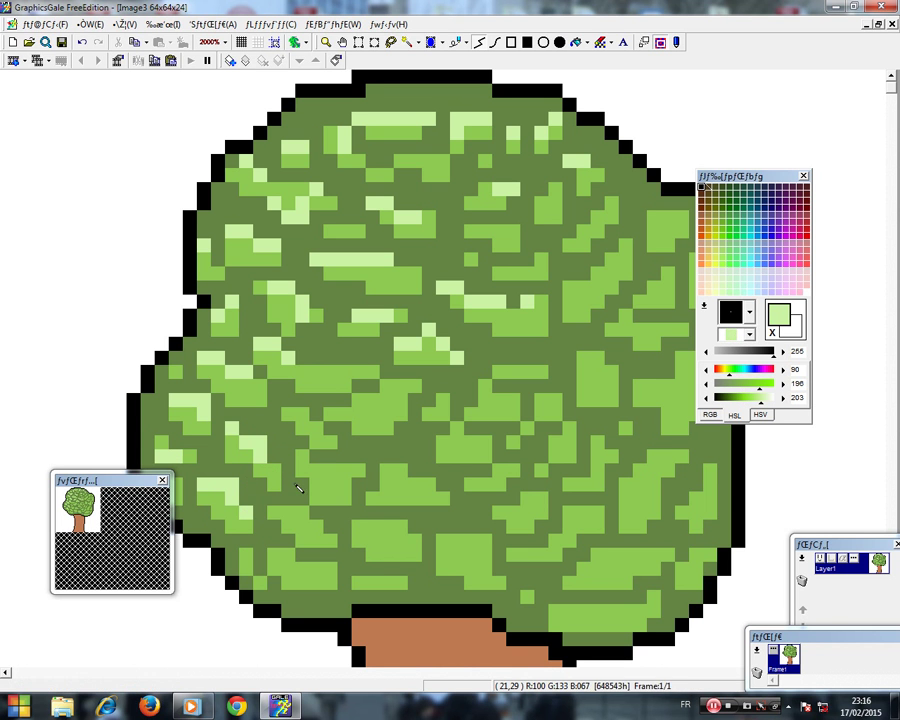
- Add pale green highlights to the leaf clumps in the crown's lower centre
mouse_move(299, 459)
left_mouse_down()
mouse_move(358, 473)
mouse_move(313, 423)
left_mouse_up()
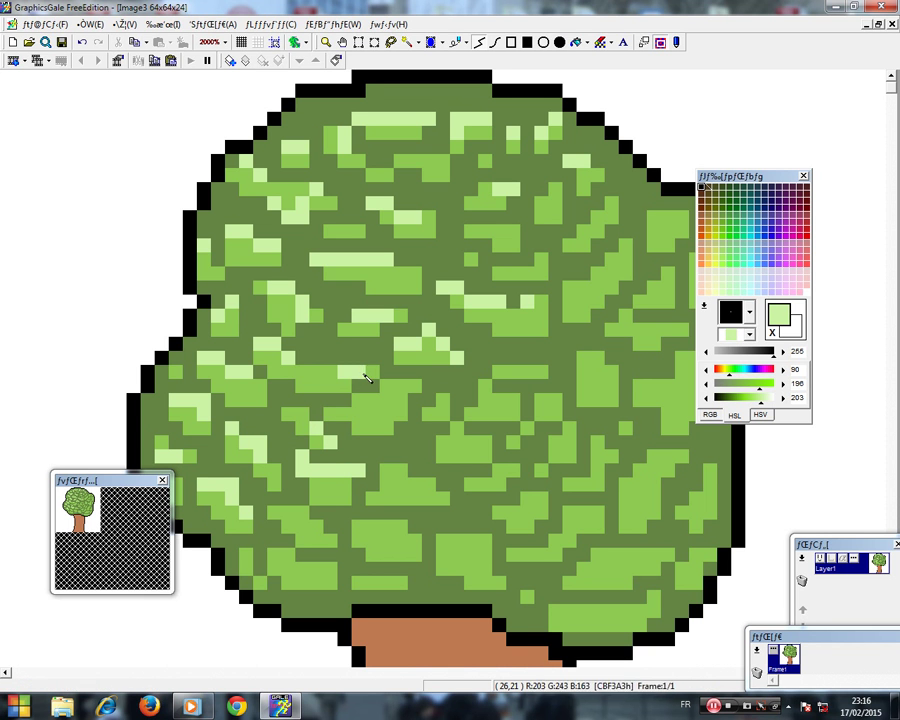
mouse_move(366, 375)
left_mouse_down()
mouse_move(416, 387)
mouse_move(394, 397)
left_mouse_up()
right_click(399, 390)
right_click(417, 386)
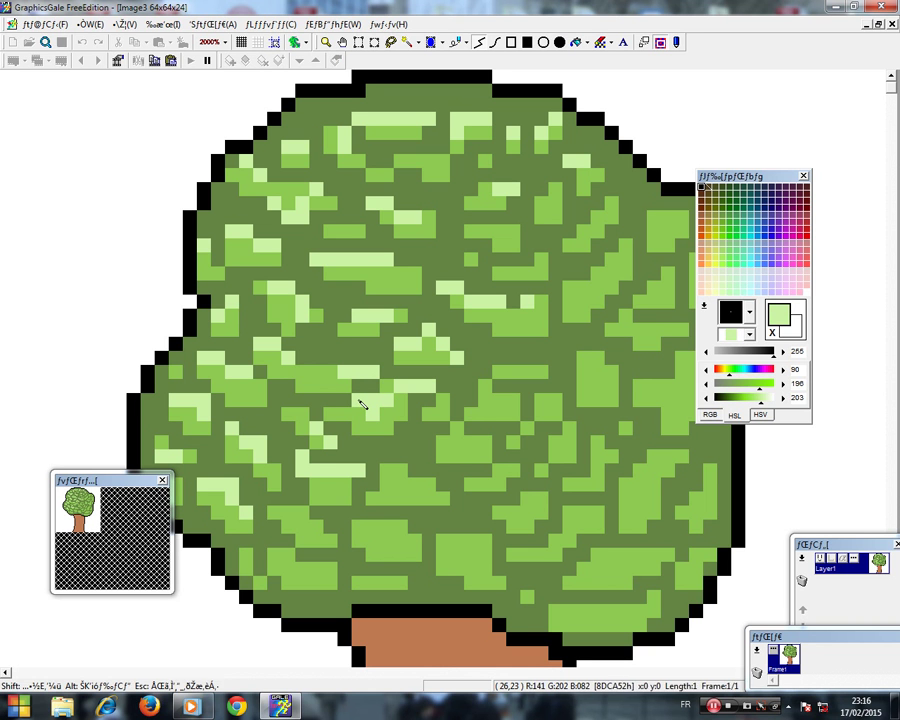
left_click(362, 404)
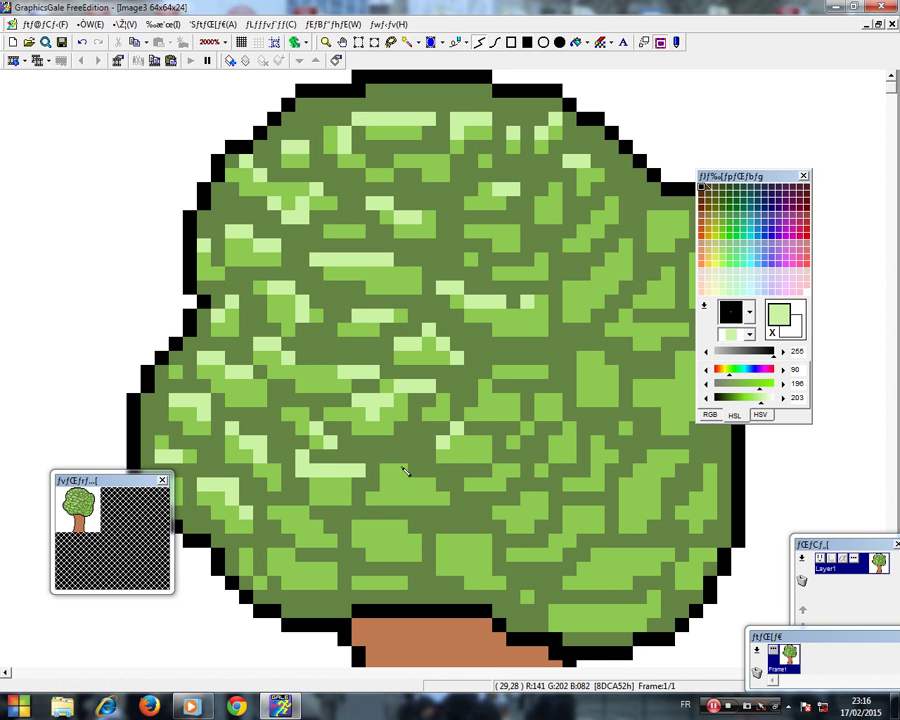
- Paint pale green highlights on the leaf clumps from below the crown's centre down to its lower-left edge
mouse_move(405, 474)
left_mouse_down()
mouse_move(432, 494)
mouse_move(366, 531)
mouse_move(331, 538)
mouse_move(299, 514)
mouse_move(279, 514)
left_mouse_up()
mouse_move(285, 568)
left_mouse_down()
mouse_move(285, 552)
mouse_move(313, 570)
mouse_move(376, 583)
left_mouse_up()
- Reshape the two neighbouring clumps just above the trunk with mid green and separate them with dark green
right_click(384, 583)
mouse_move(447, 557)
left_mouse_down()
mouse_move(458, 543)
mouse_move(398, 530)
left_mouse_up()
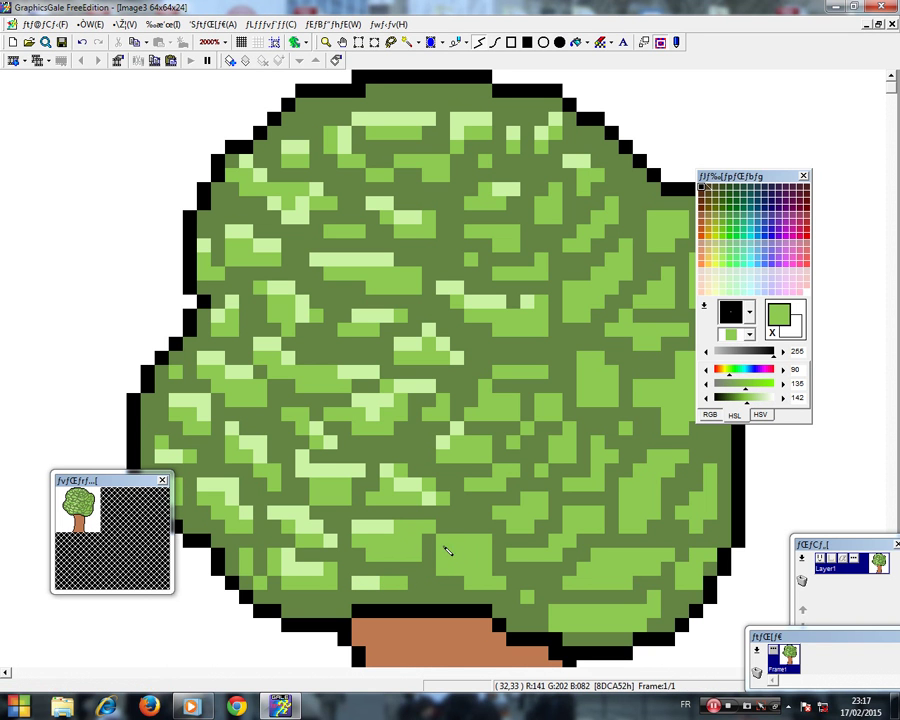
left_click_drag(448, 550, 481, 550)
mouse_move(394, 530)
left_mouse_down()
mouse_move(430, 543)
mouse_move(408, 542)
left_mouse_up()
right_click(430, 554)
left_click(432, 538)
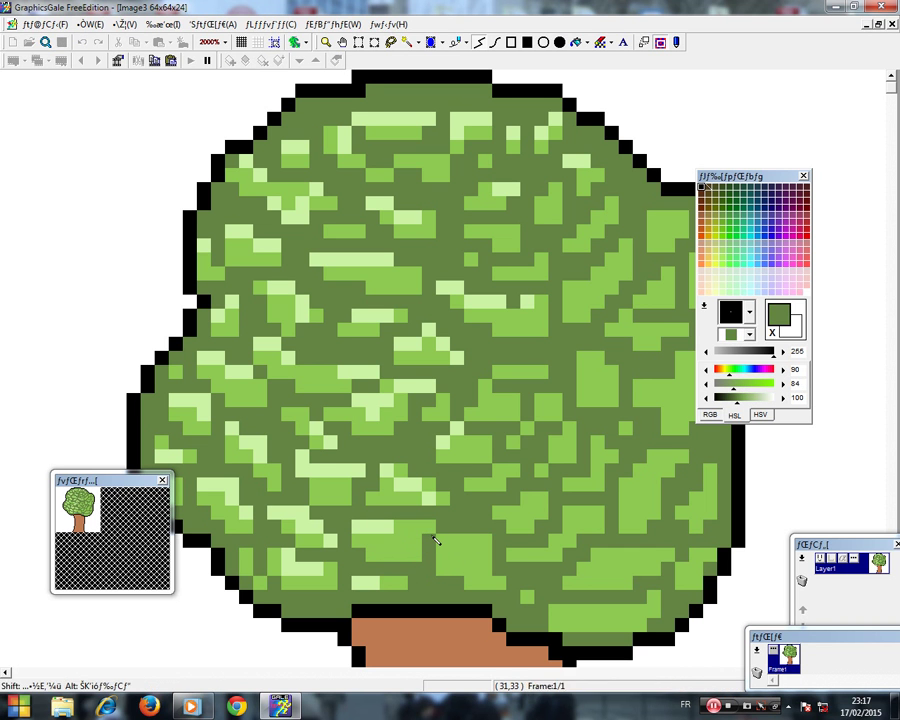
left_click(435, 531)
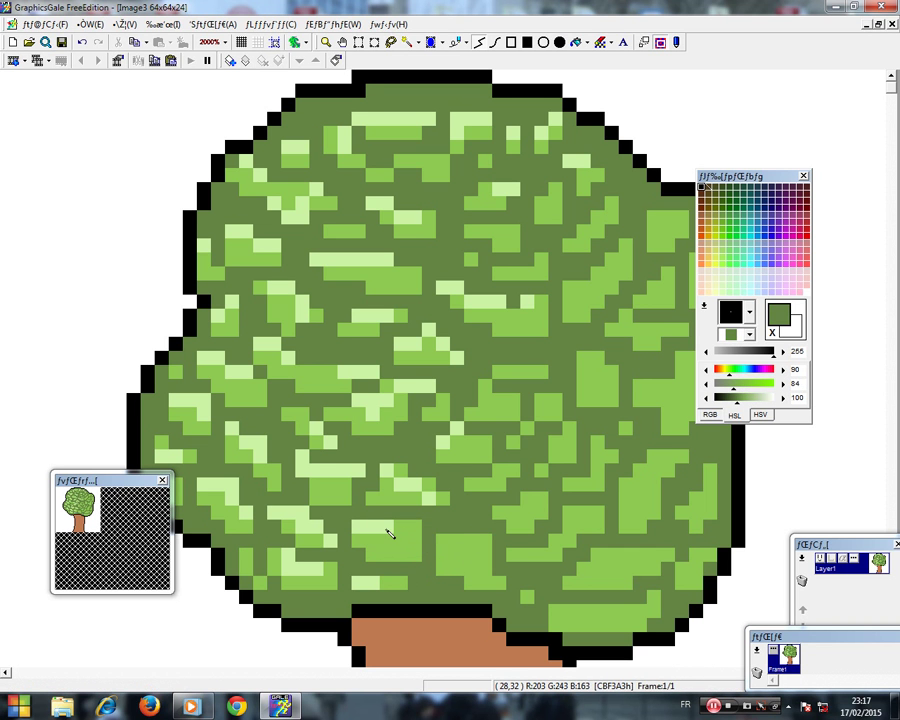
- Highlight the tops of the clump above the trunk's right half and its upper-right neighbour in pale green
right_click(389, 529)
left_click_drag(435, 530, 481, 543)
right_click(432, 539)
right_click(475, 532)
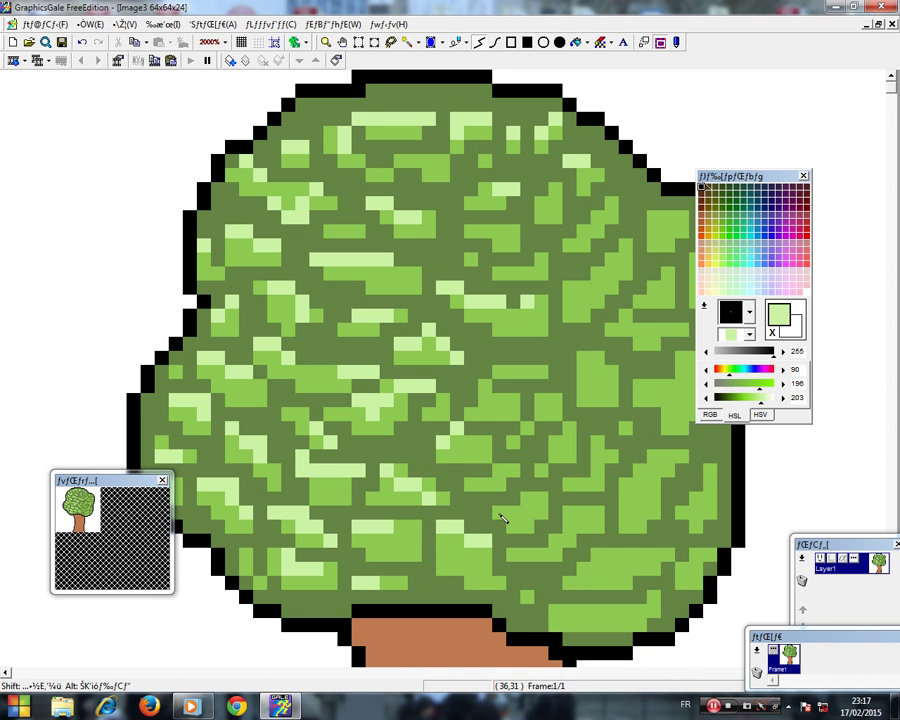
left_click_drag(503, 518, 527, 510)
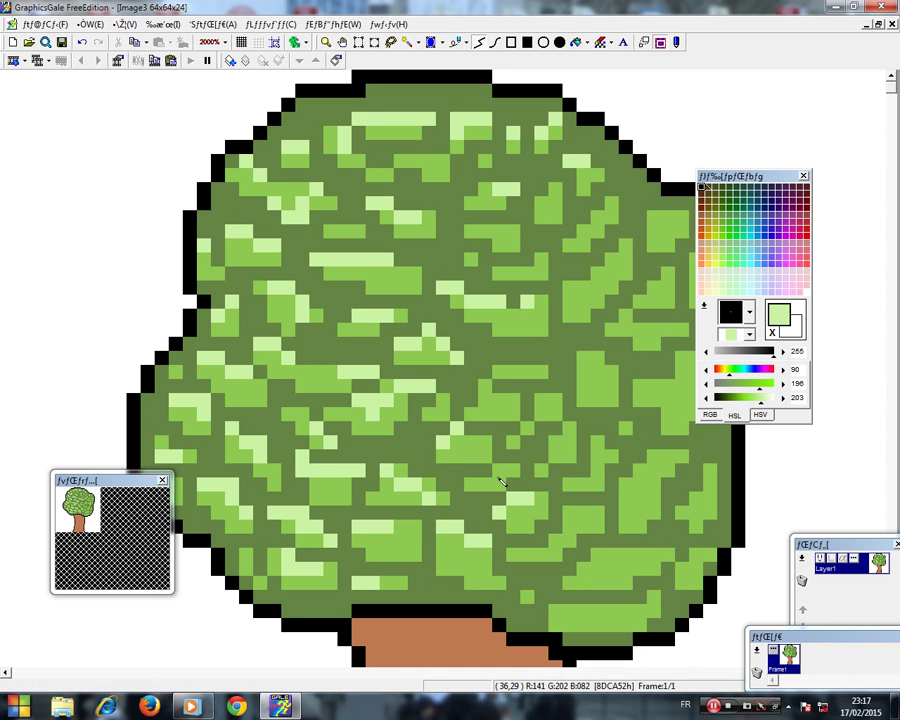
- Add pale green highlights to the leaf clumps just right of the crown's centre
left_click(498, 471)
left_click(482, 394)
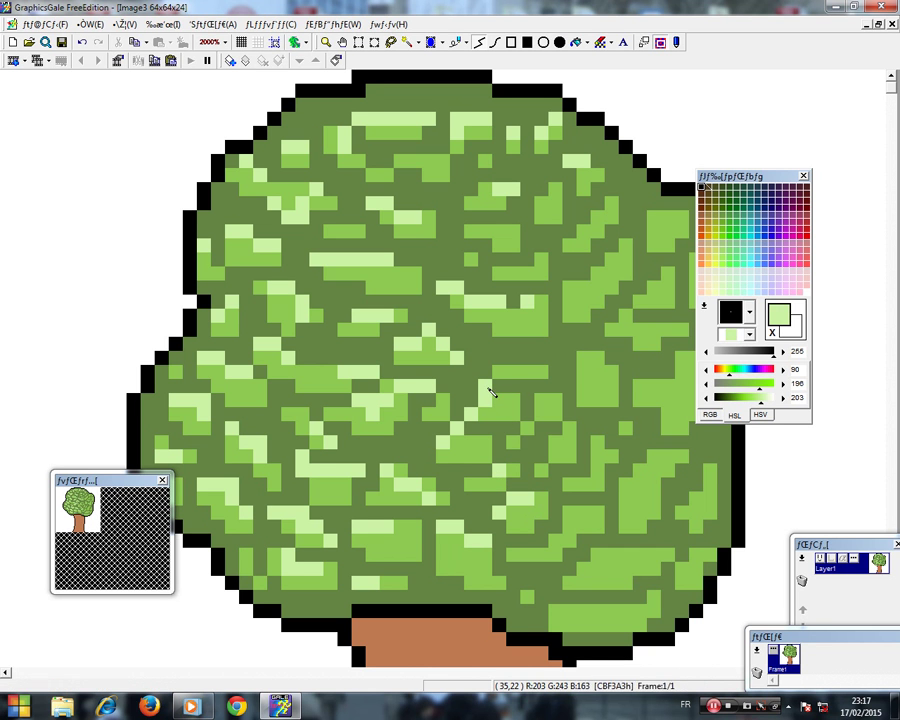
right_click(535, 375)
left_click(563, 372)
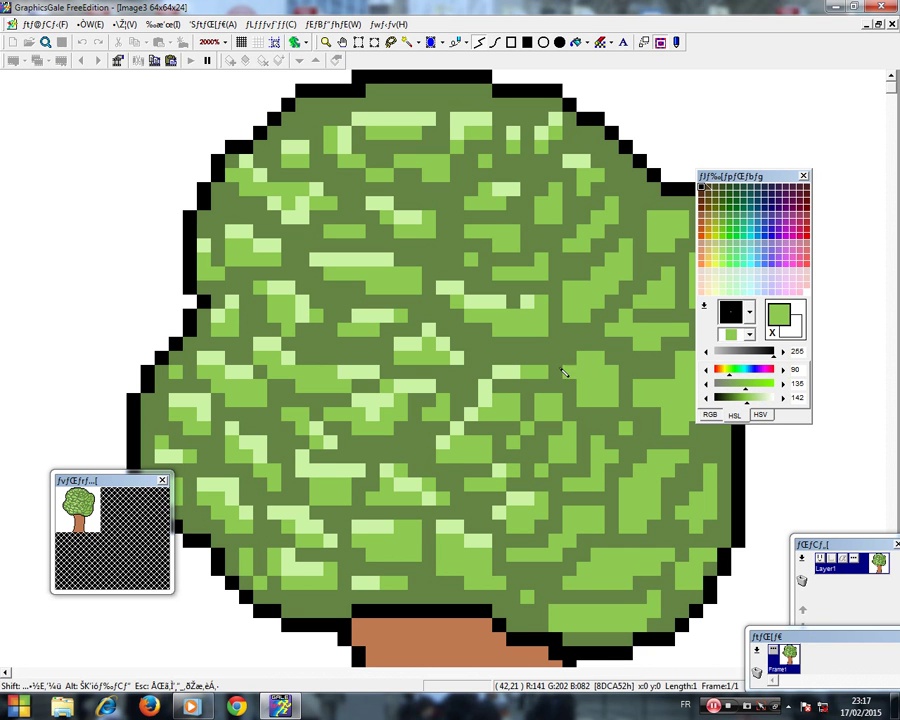
right_click(514, 370)
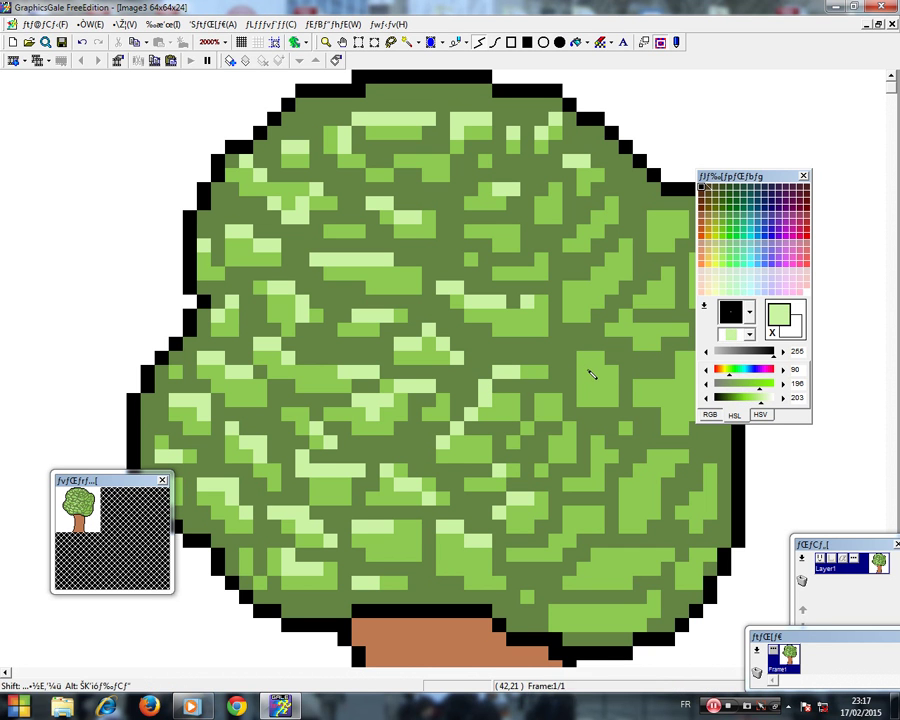
mouse_move(588, 370)
left_mouse_down()
mouse_move(594, 363)
mouse_move(612, 388)
left_mouse_up()
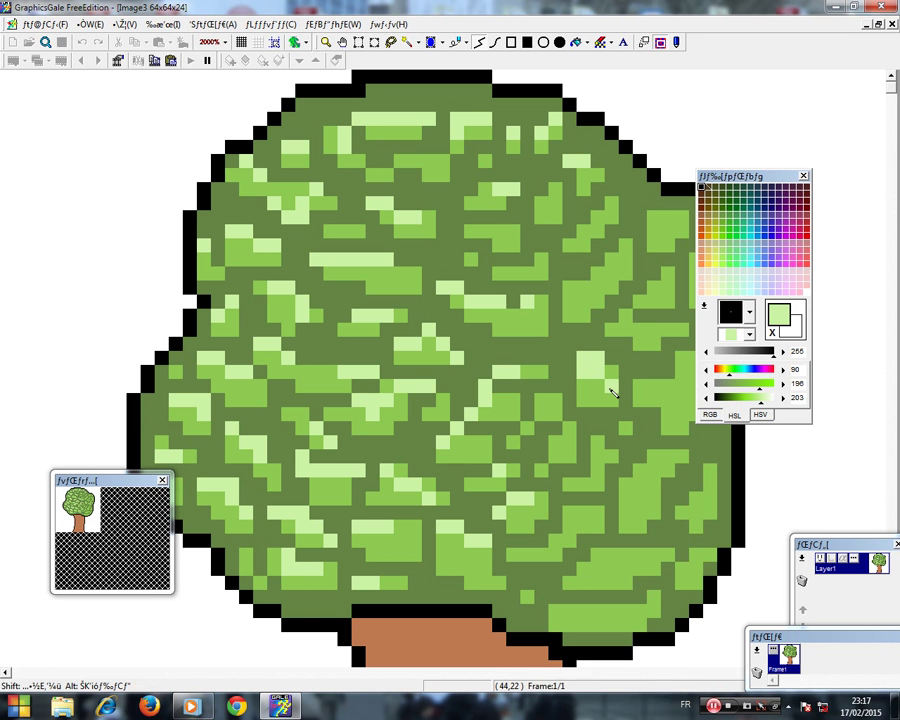
- Move the colour palette clear of the crown and highlight the diagonal and long clumps in its upper-right interior in pale green
left_click_drag(735, 176, 805, 164)
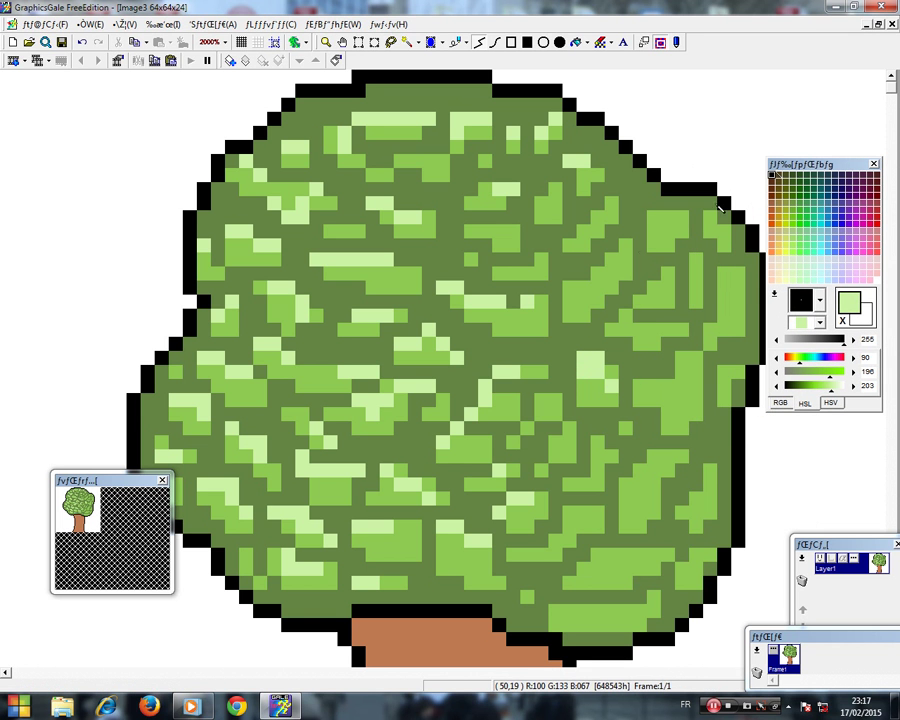
left_click(578, 287)
left_click_drag(578, 288, 586, 287)
left_click_drag(571, 244, 612, 204)
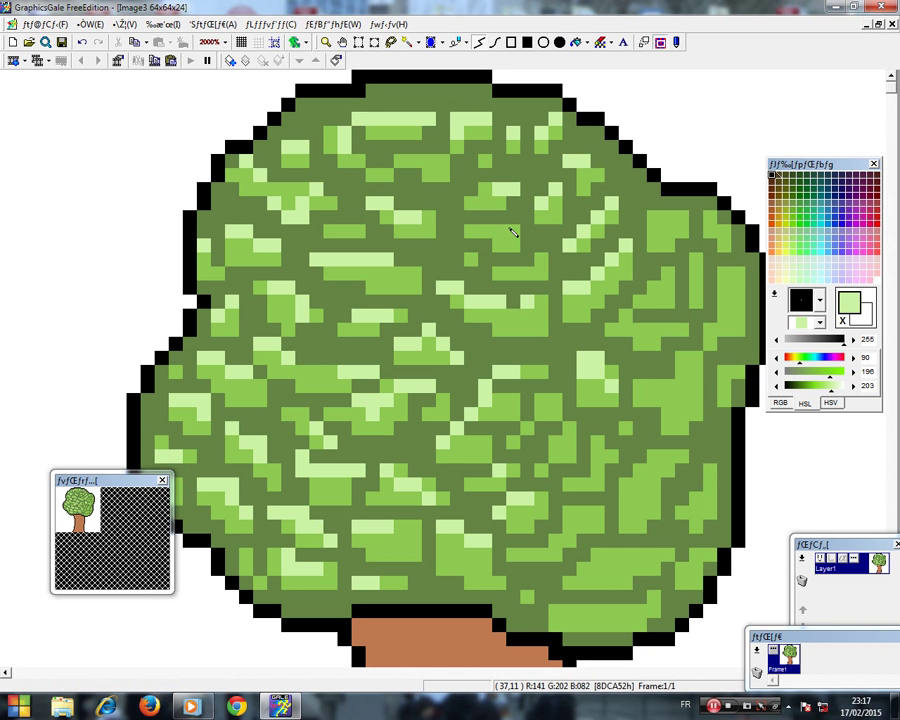
mouse_move(516, 233)
left_mouse_down()
mouse_move(470, 231)
mouse_move(477, 237)
left_mouse_up()
left_click_drag(545, 310, 546, 305)
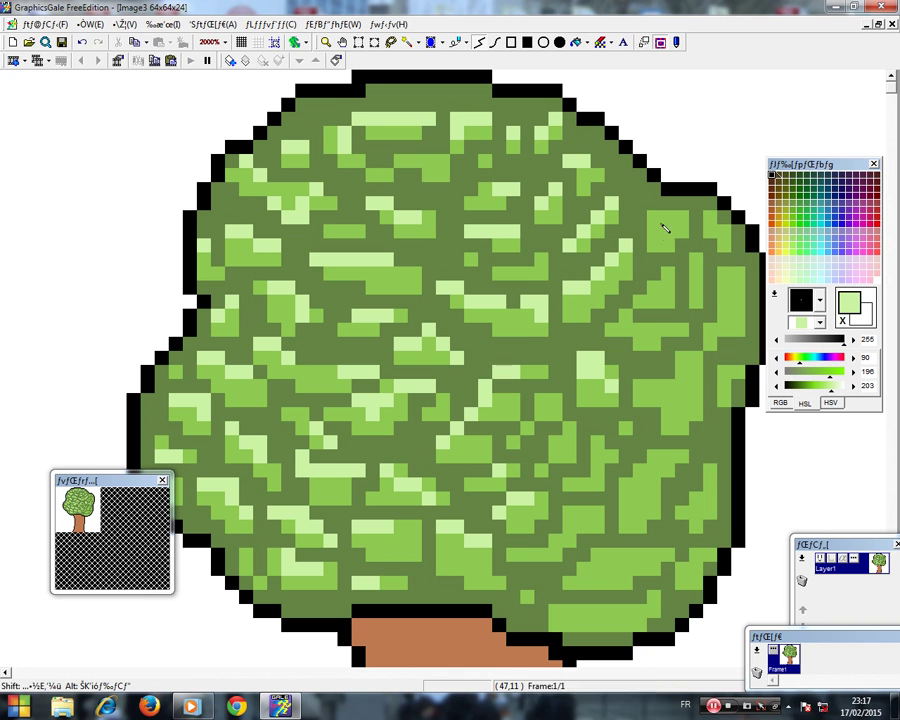
- Paint pale green highlights on the clumps filling the crown's right bulge
left_click_drag(660, 225, 683, 217)
left_click(724, 235)
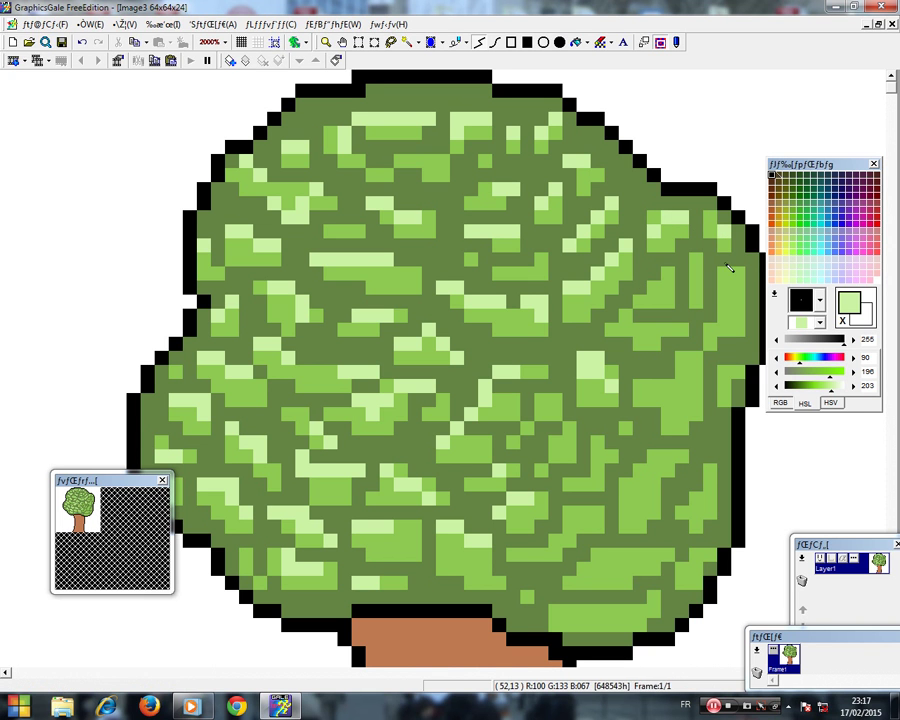
mouse_move(729, 268)
left_mouse_down()
mouse_move(711, 293)
mouse_move(723, 328)
mouse_move(699, 298)
mouse_move(699, 267)
mouse_move(679, 276)
mouse_move(674, 268)
mouse_move(615, 328)
left_mouse_up()
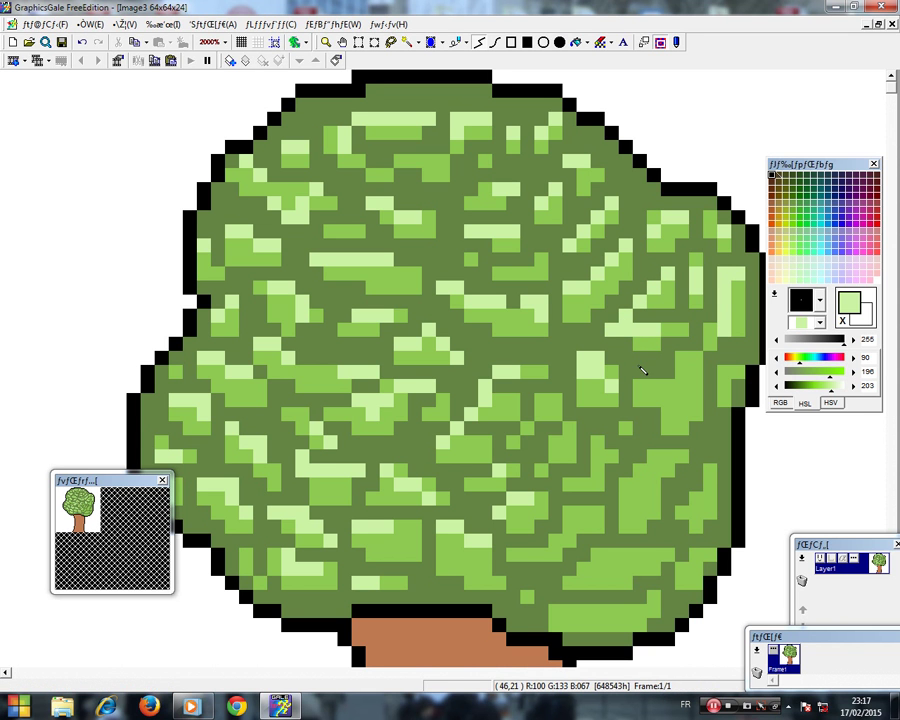
mouse_move(687, 363)
left_mouse_down()
mouse_move(681, 380)
mouse_move(675, 373)
mouse_move(638, 383)
left_mouse_up()
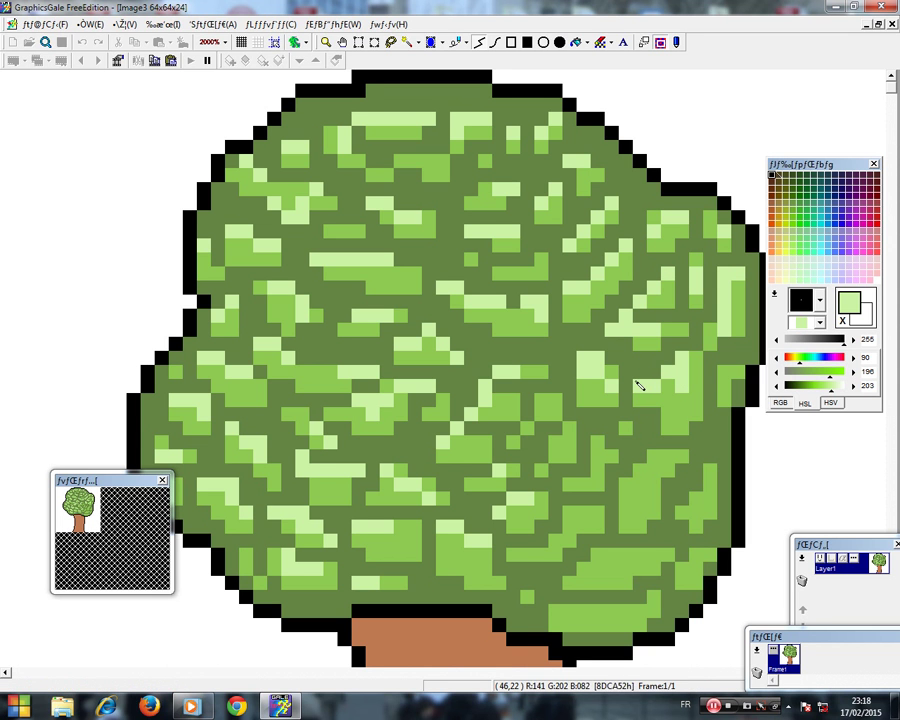
- Add pale green highlights to the small and diagonal clumps between the crown's centre and its lower-right part
left_click_drag(654, 457, 627, 483)
left_click(627, 431)
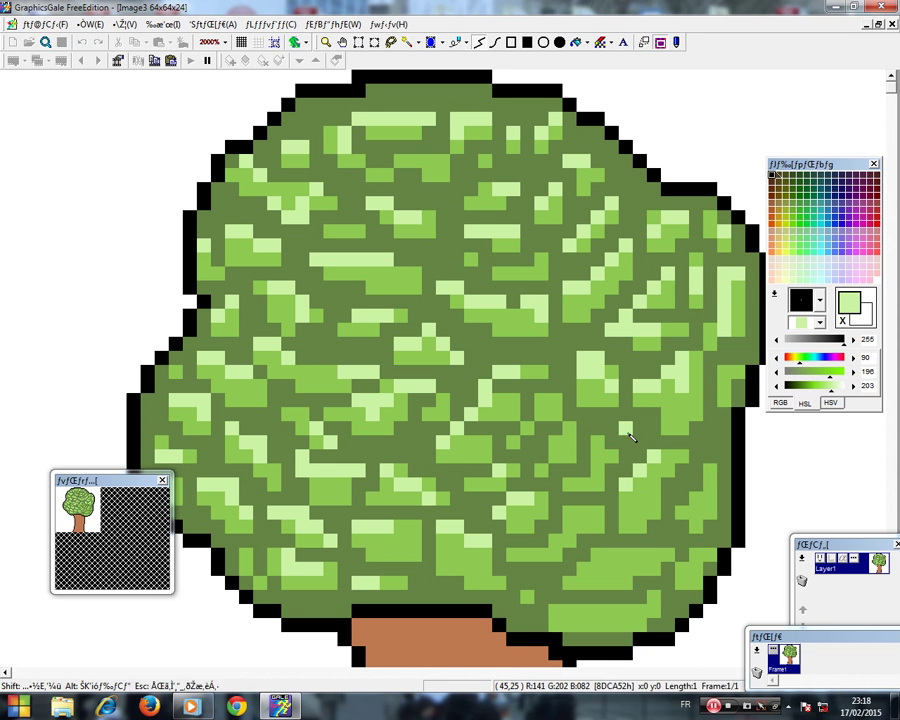
left_click_drag(598, 443, 612, 457)
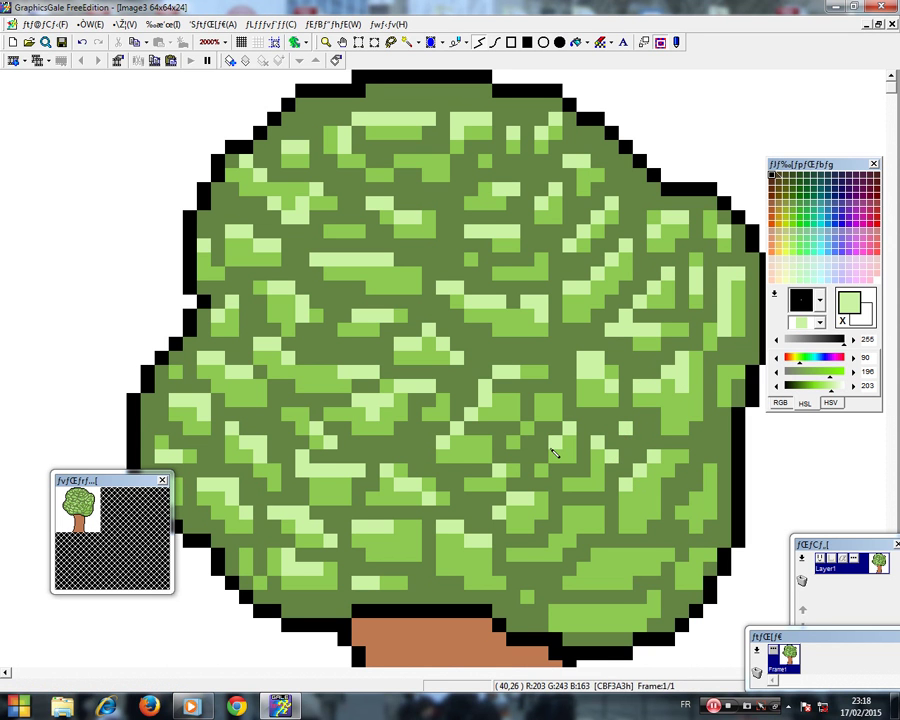
right_click(558, 418)
mouse_move(553, 416)
left_mouse_down()
mouse_move(529, 417)
mouse_move(554, 410)
left_mouse_up()
right_click(486, 395)
left_click(529, 426)
left_click(553, 402)
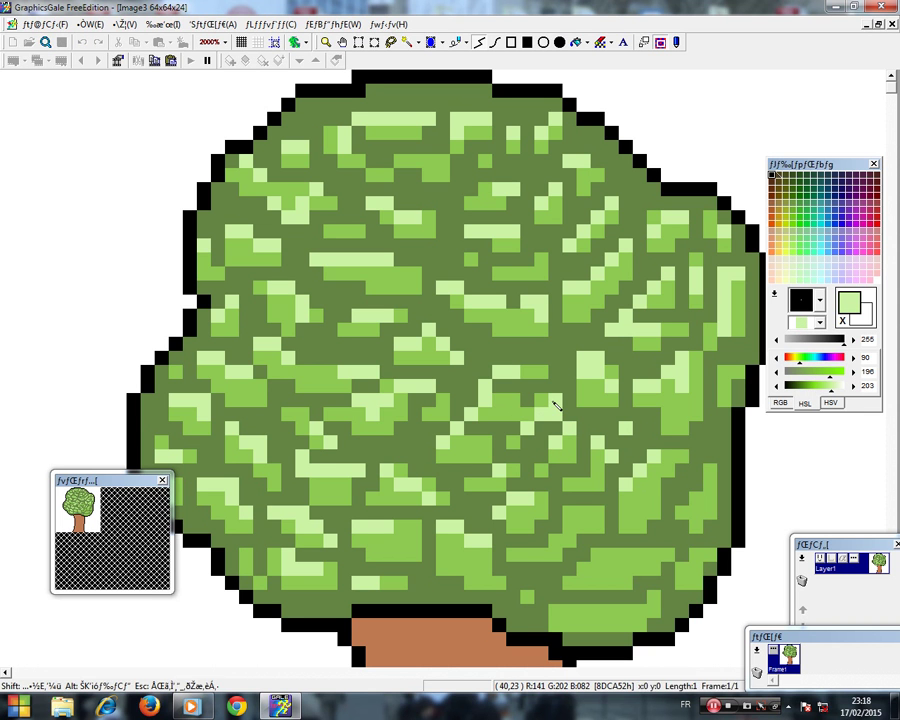
- Highlight the upper-left edges of the diagonal clumps to the upper right of the trunk in pale green
left_click_drag(567, 516, 561, 531)
left_click(547, 541)
left_click(538, 553)
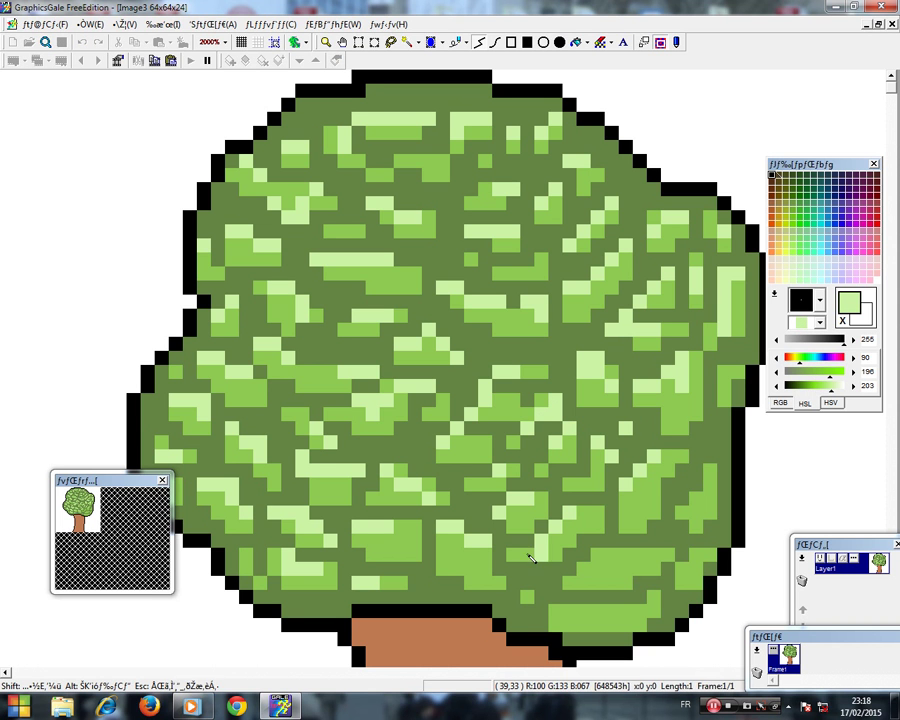
left_click(518, 556)
left_click(569, 569)
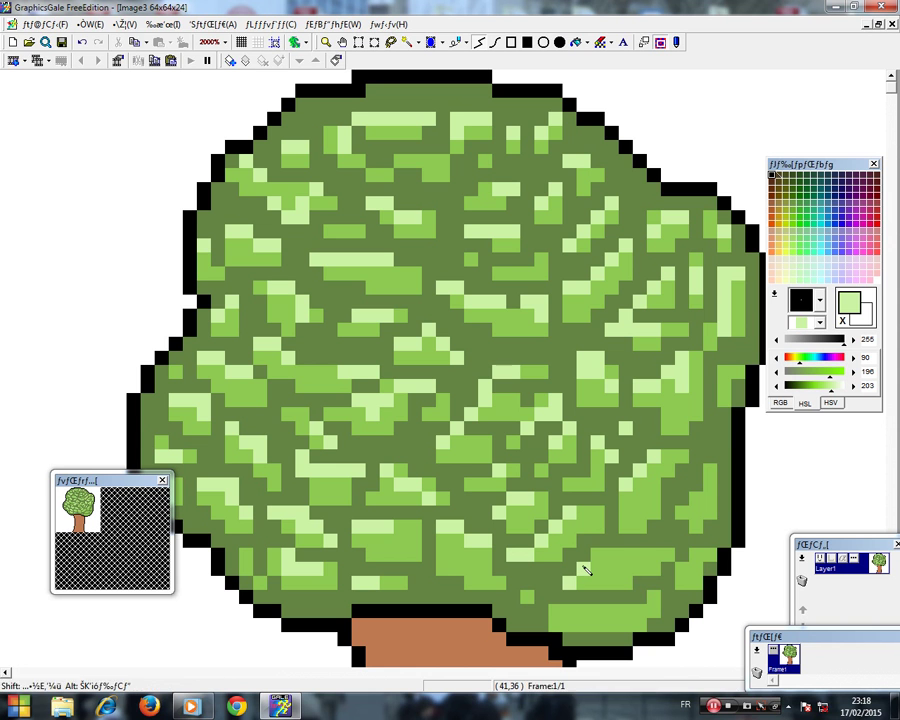
left_click_drag(584, 566, 596, 554)
- Paint pale green highlights on the clumps along the crown's lower-right edge and extend those on the nearby inner clumps
mouse_move(692, 511)
left_mouse_down()
mouse_move(705, 484)
mouse_move(706, 506)
left_mouse_up()
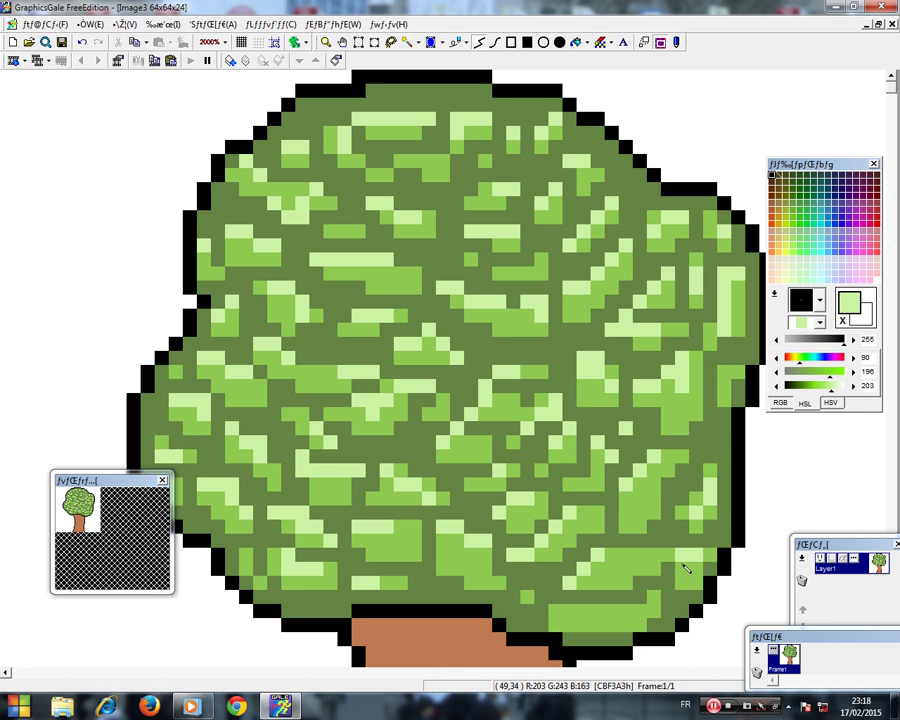
left_click(683, 567)
left_click_drag(644, 596, 641, 612)
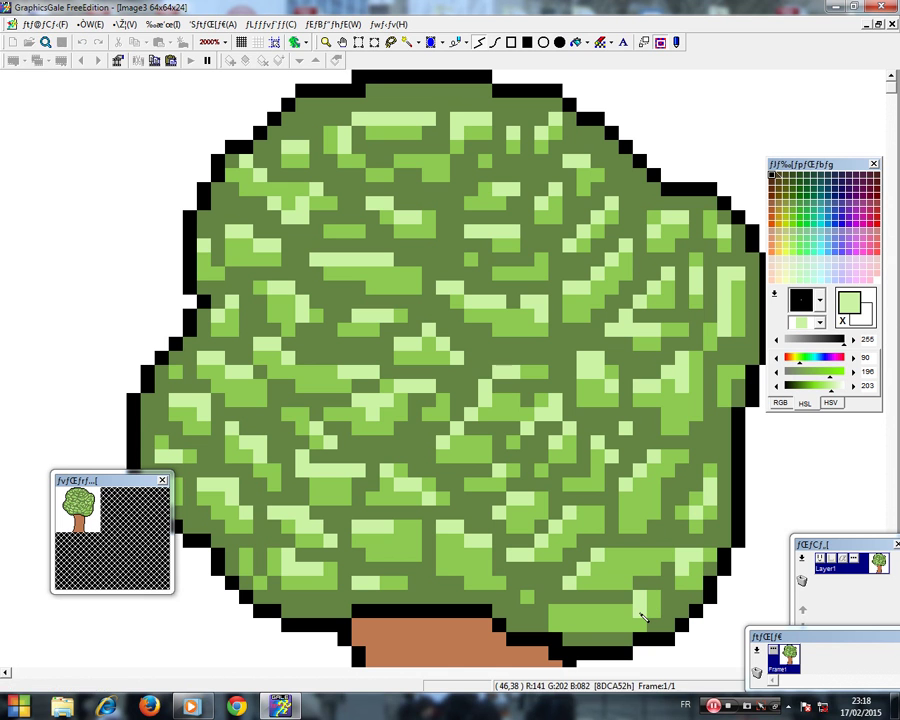
left_click_drag(556, 612, 632, 613)
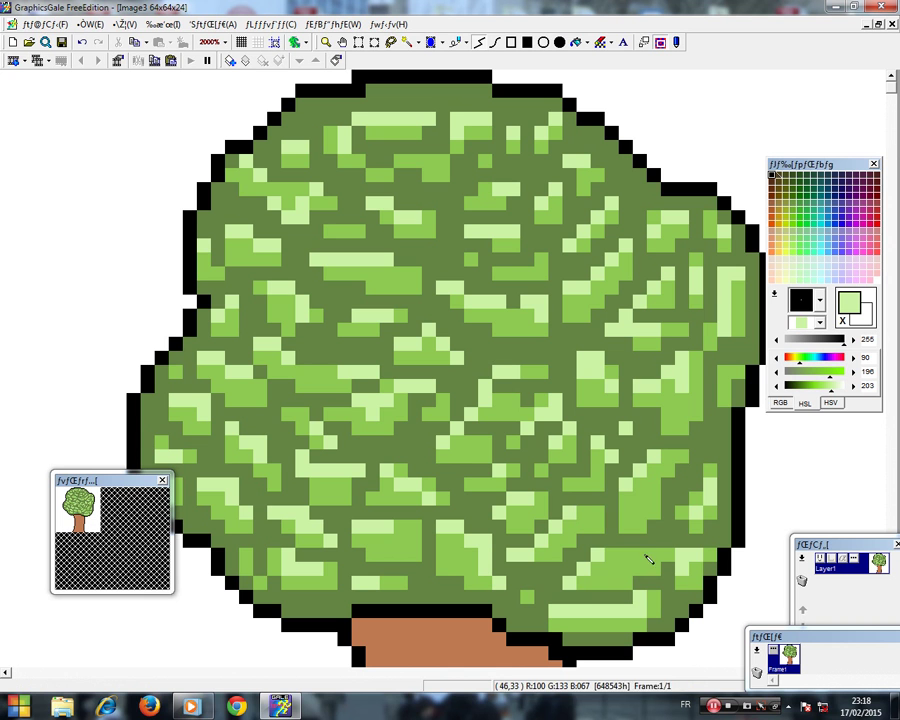
left_click_drag(599, 567, 625, 564)
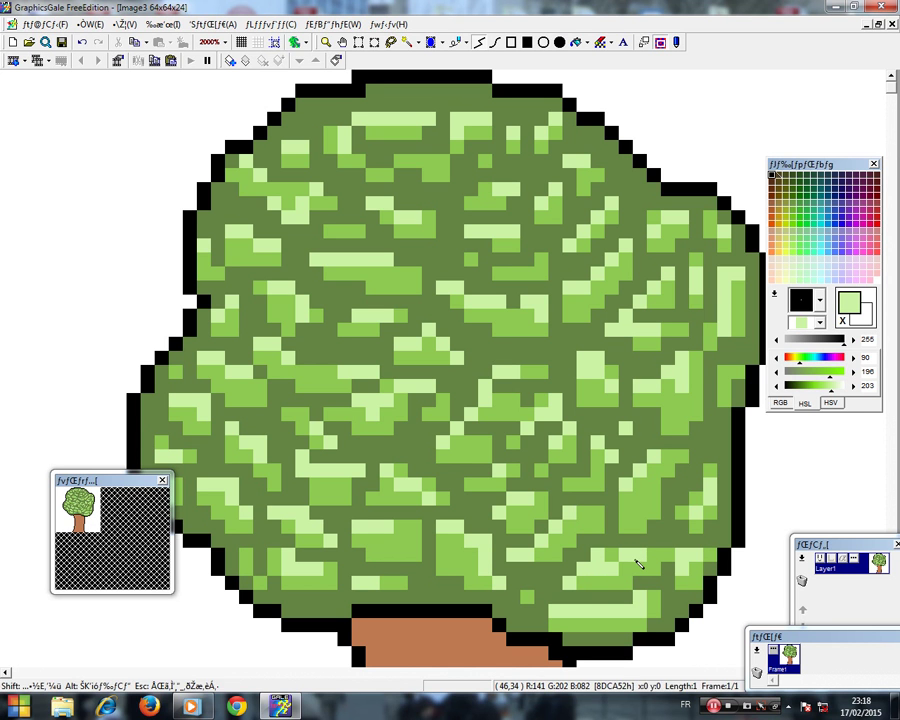
left_click_drag(581, 528, 597, 530)
left_click_drag(582, 484, 598, 485)
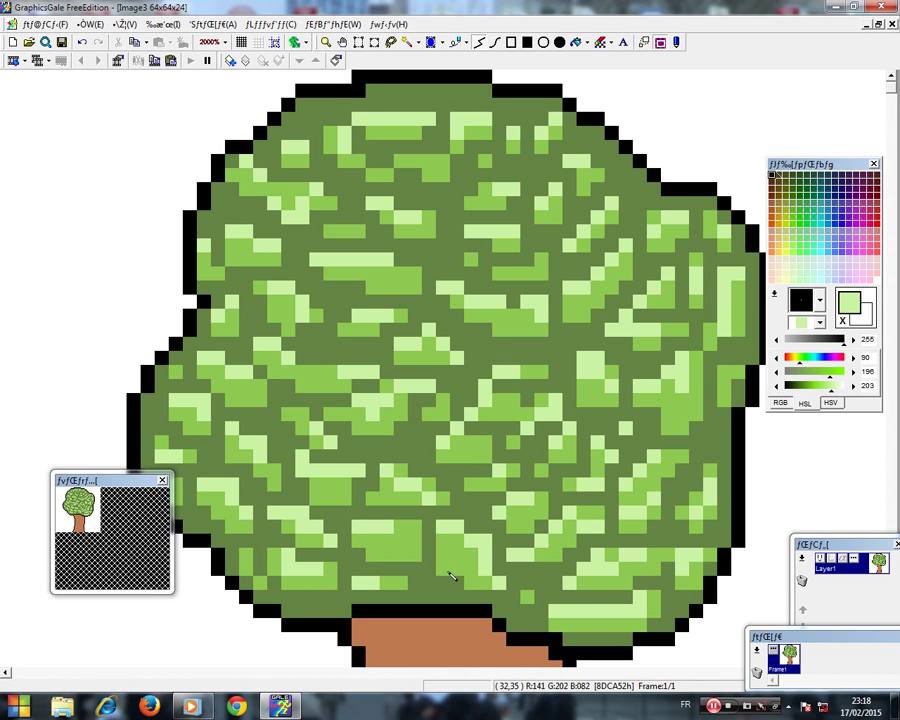
- Add extra pale green highlights to clumps from above the trunk through the crown's left-centre up to its top
left_click_drag(449, 573, 462, 572)
left_click_drag(394, 551, 418, 544)
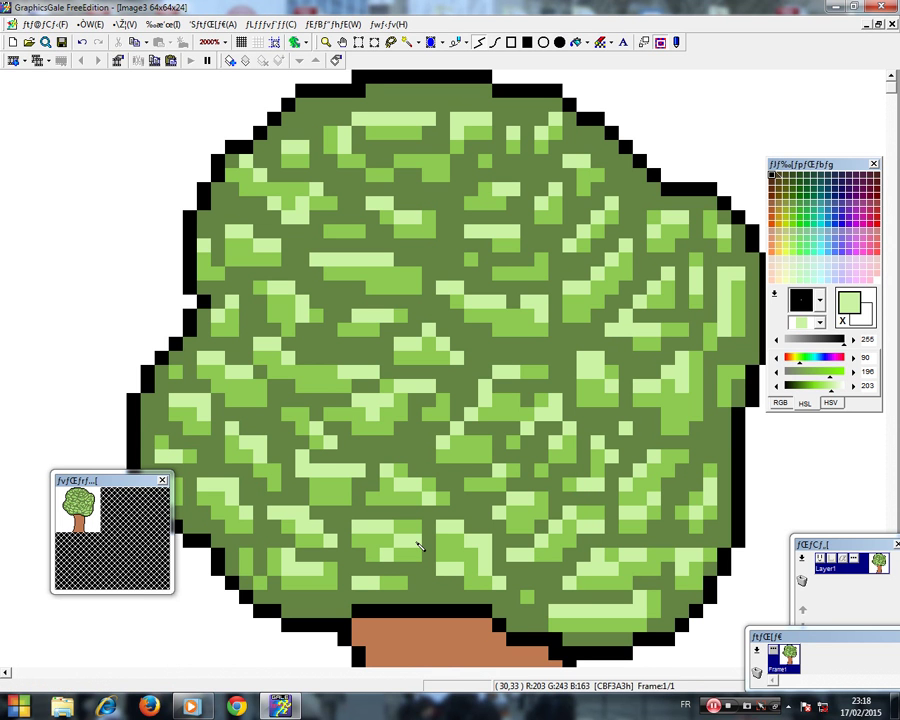
left_click(342, 504)
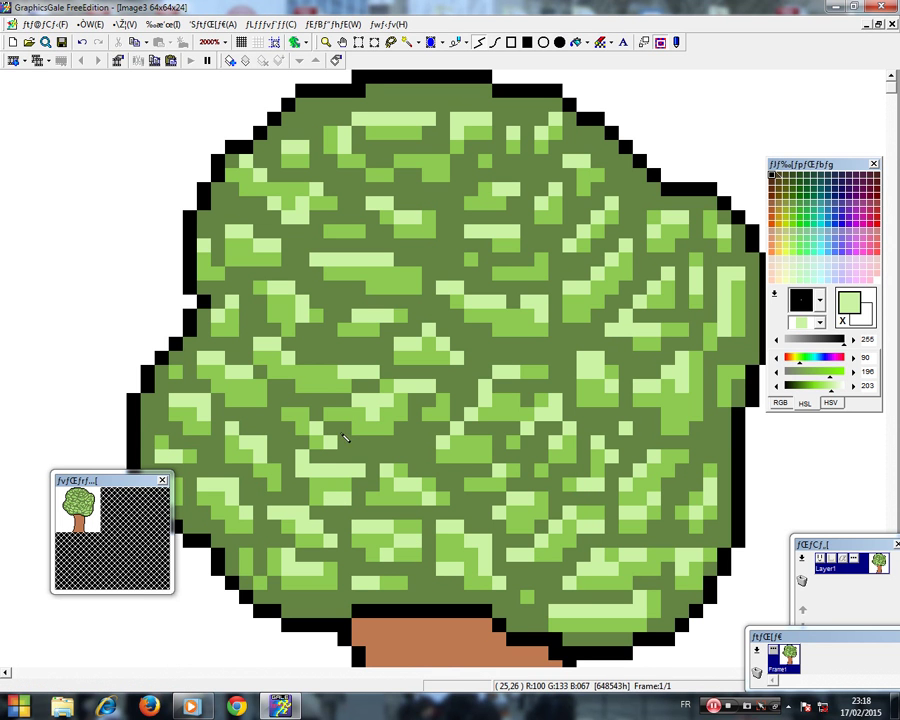
left_click_drag(304, 387, 319, 391)
left_click_drag(372, 288, 406, 273)
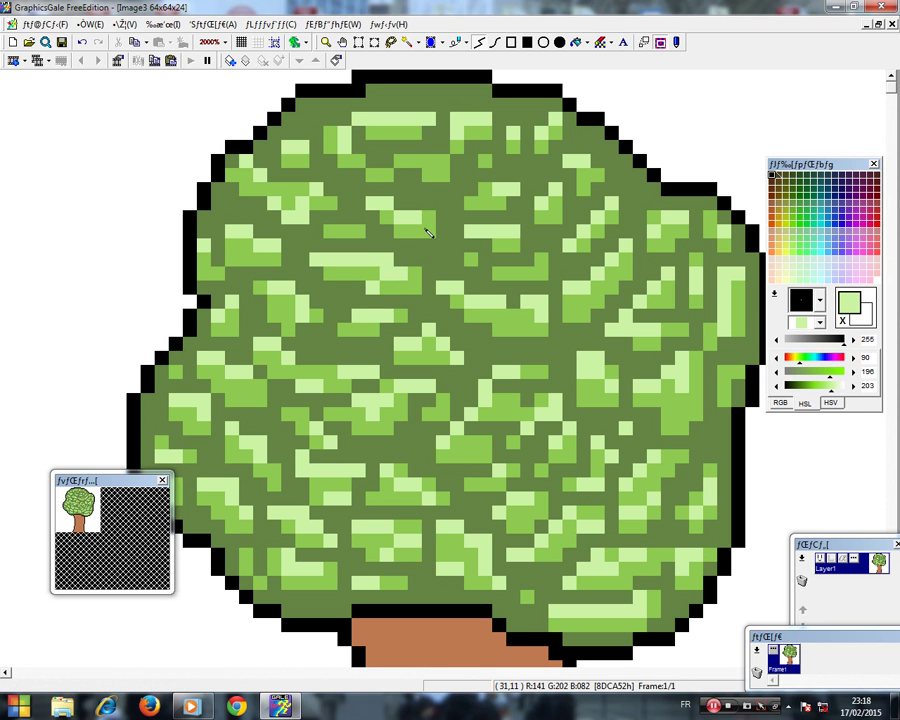
left_click_drag(403, 162, 431, 176)
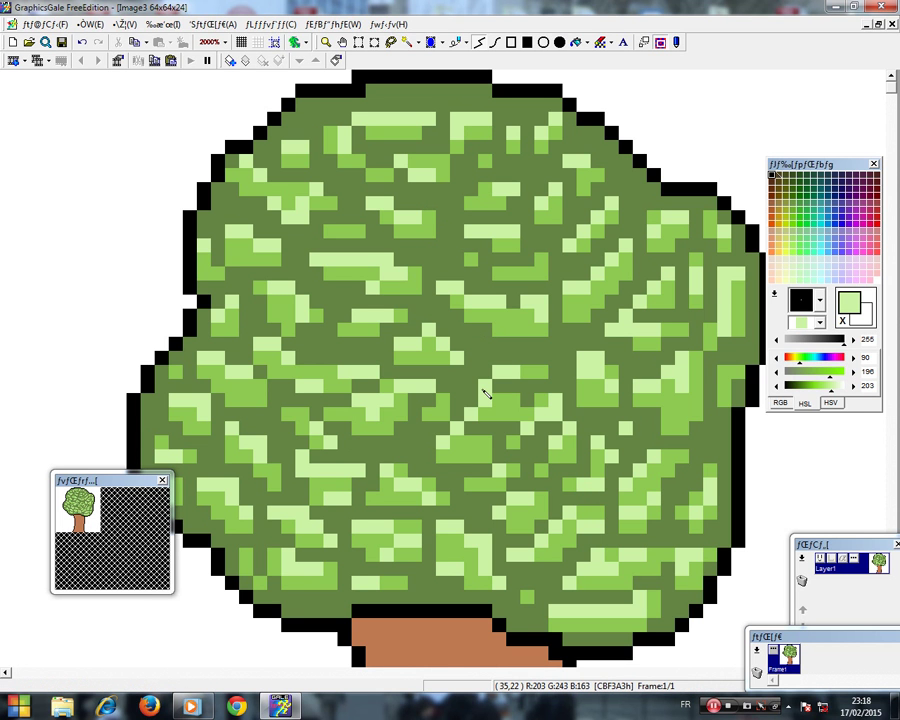
- Lighten the crown's dark green to luminance 124 and shade the undersides of the clumps below and right of centre with it
right_click(407, 448)
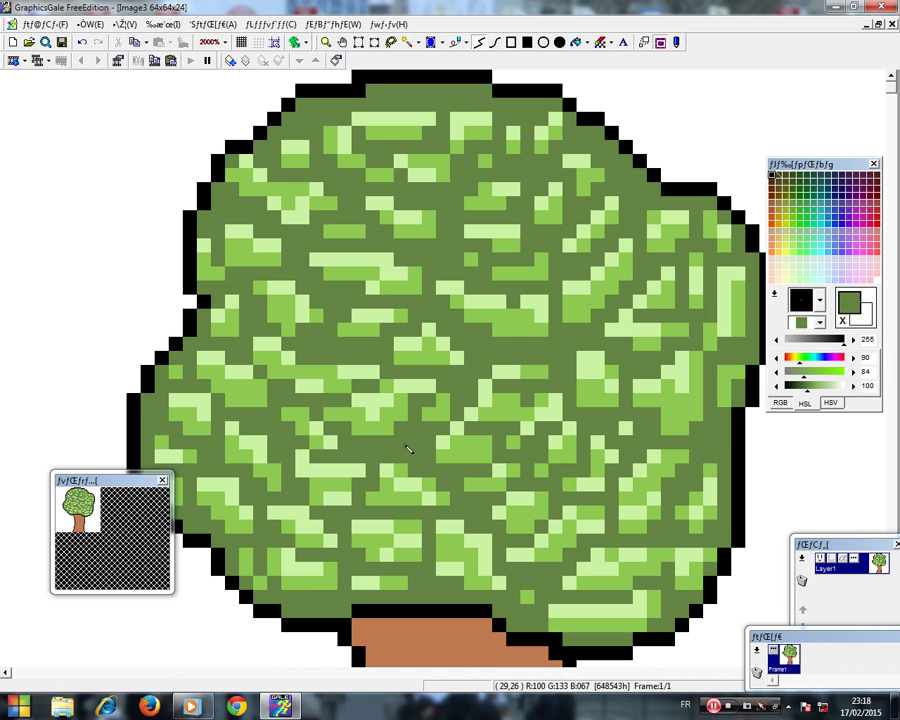
left_click_drag(808, 392, 816, 393)
mouse_move(574, 458)
left_mouse_down()
mouse_move(512, 492)
mouse_move(501, 482)
mouse_move(474, 492)
mouse_move(487, 452)
left_mouse_up()
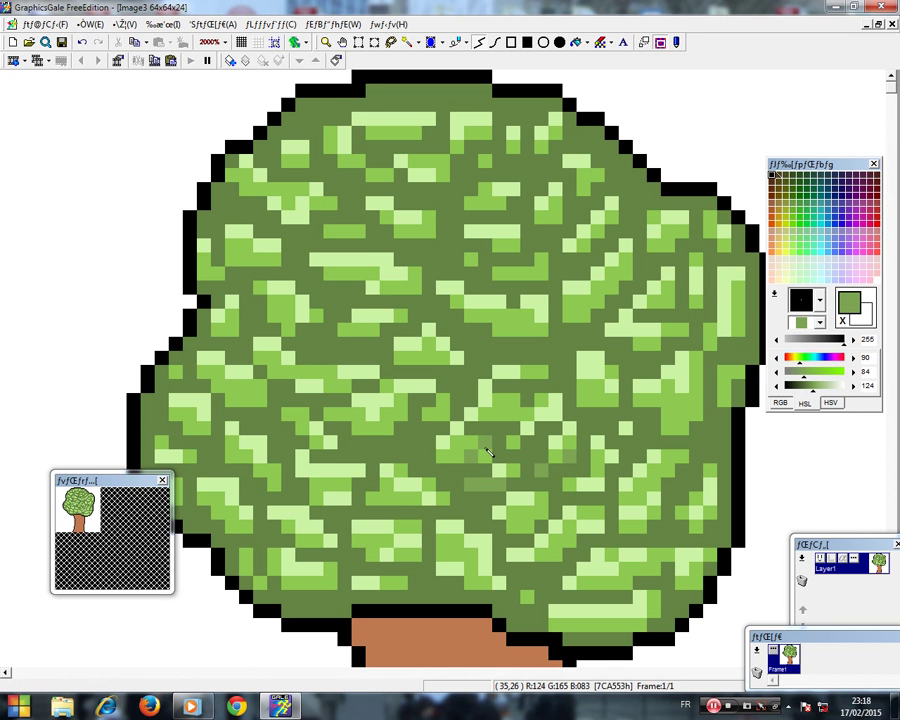
- Shade the undersides of the clumps from below the crown's centre to its lower-left edge with the muted green
left_click_drag(400, 498, 386, 498)
left_click(386, 498)
left_click_drag(319, 500, 326, 489)
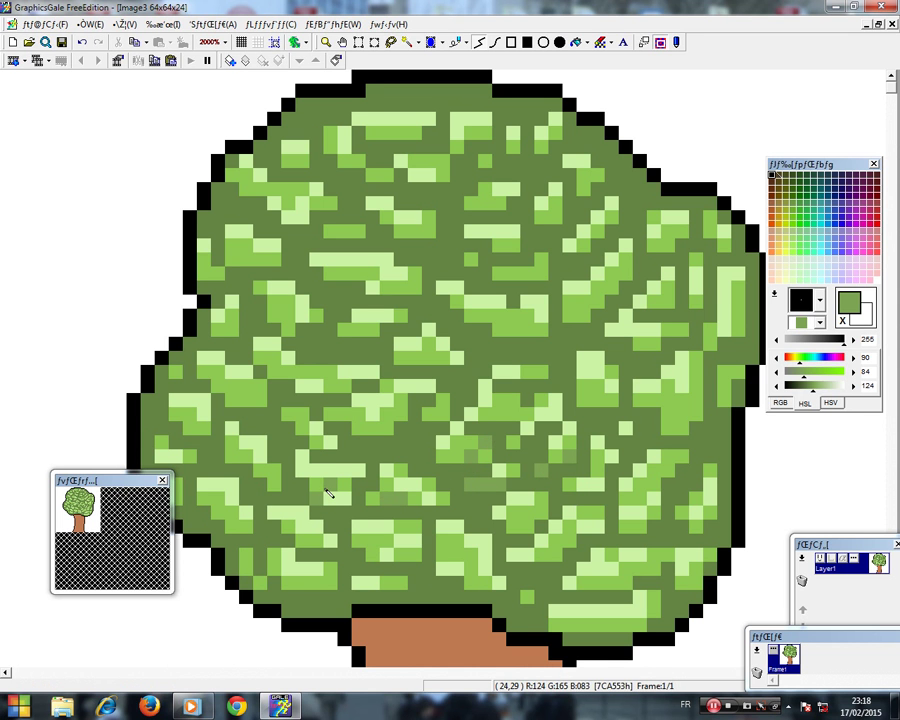
left_click_drag(289, 529, 301, 537)
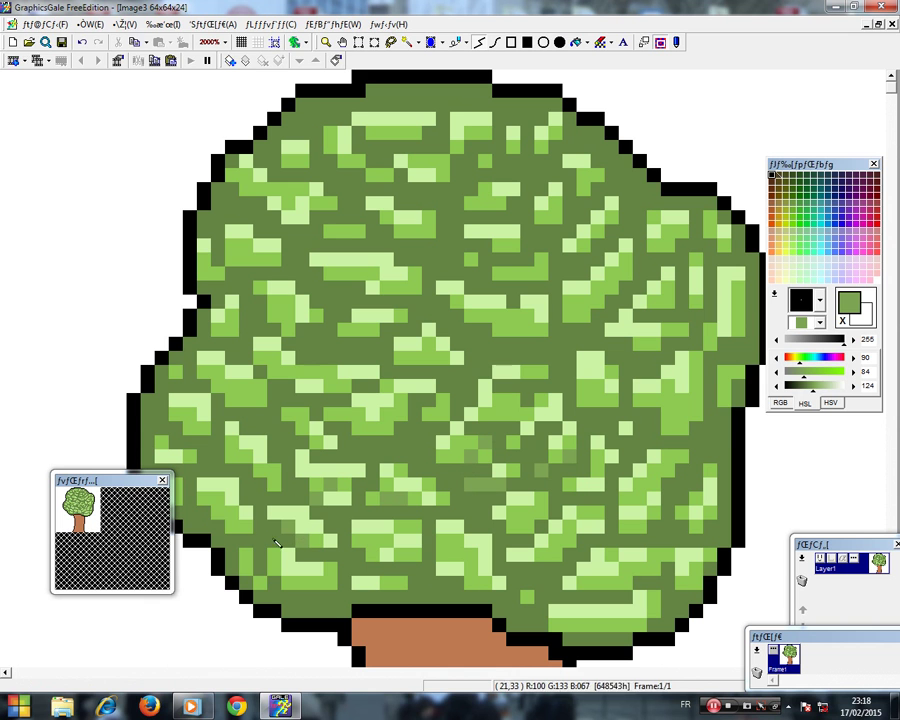
left_click_drag(244, 526, 221, 513)
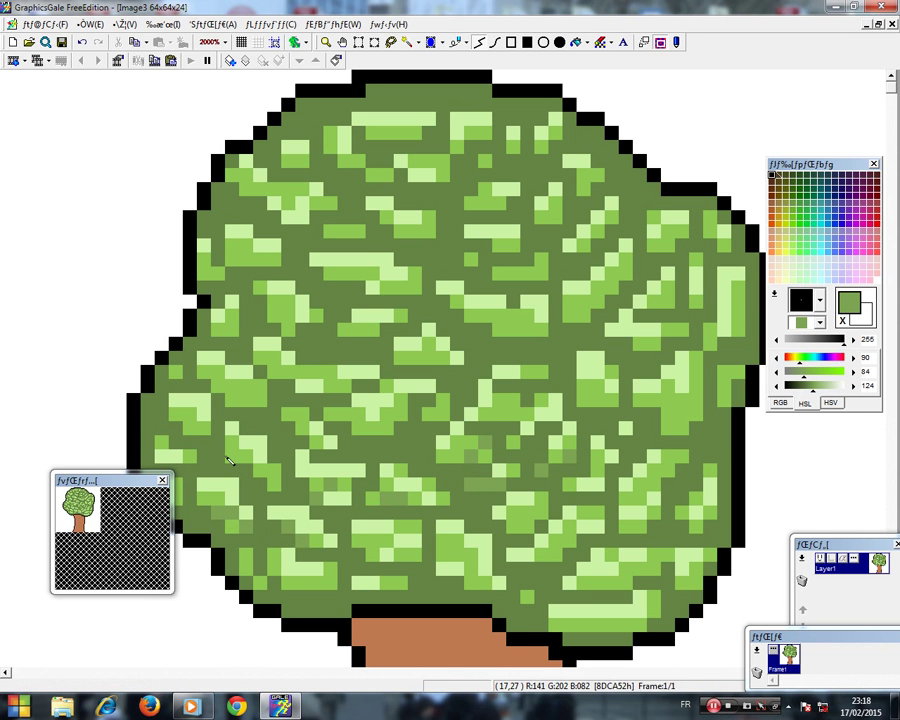
- Apply muted green shading to the clumps up the crown's left side, from the lower-left bulge to above the notch
mouse_move(229, 461)
left_mouse_down()
mouse_move(255, 467)
mouse_move(268, 483)
left_mouse_up()
left_click_drag(204, 432, 191, 425)
mouse_move(245, 389)
left_mouse_down()
mouse_move(283, 359)
mouse_move(266, 359)
mouse_move(293, 377)
left_mouse_up()
left_click(231, 396)
left_click_drag(291, 325, 271, 302)
left_click_drag(249, 260, 228, 261)
left_click(216, 271)
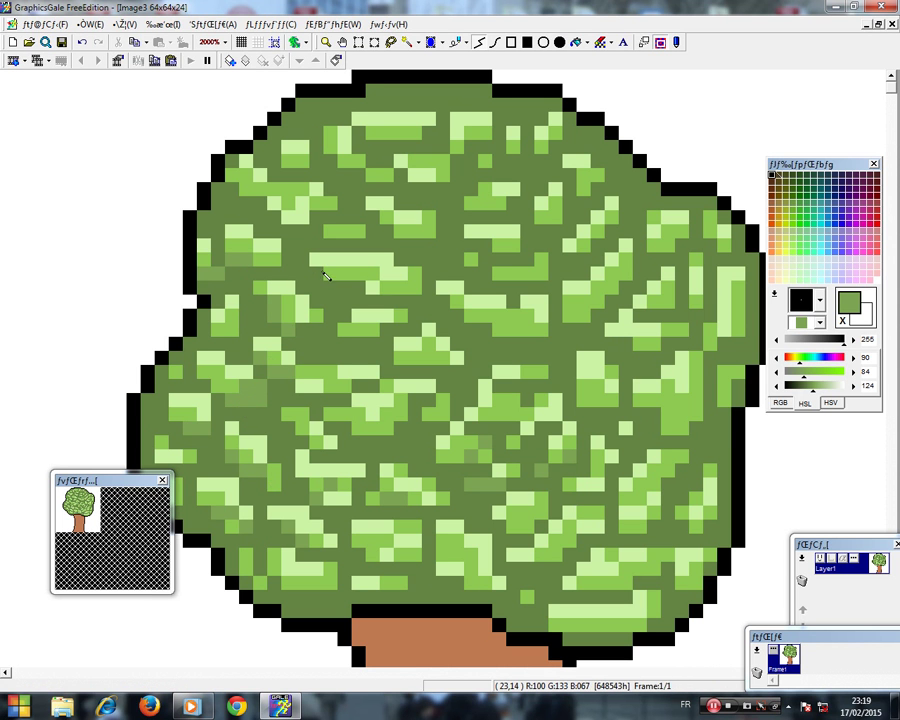
- Shade the undersides of the clumps across the crown's upper middle, from left of centre to right of centre, with the muted green
left_click_drag(340, 273, 418, 274)
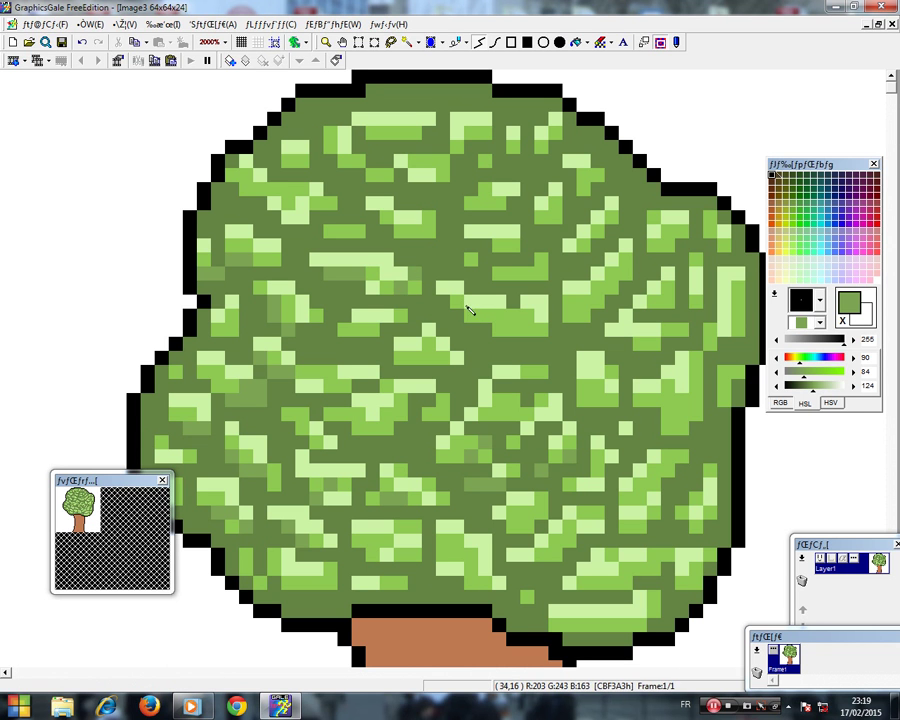
left_click_drag(468, 310, 530, 340)
left_click_drag(576, 314, 585, 315)
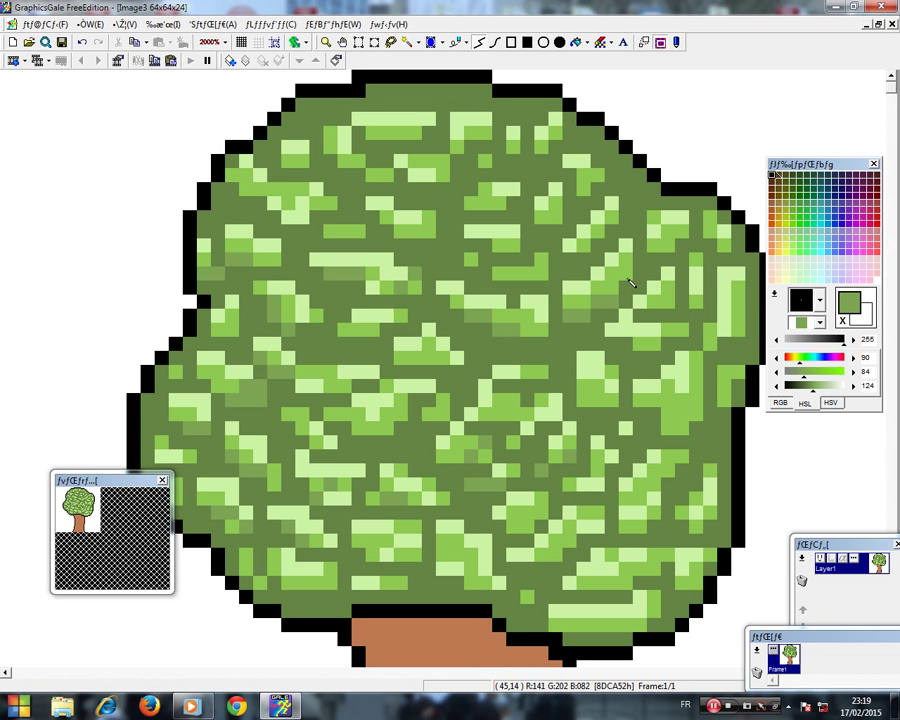
left_click(625, 275)
left_click(614, 290)
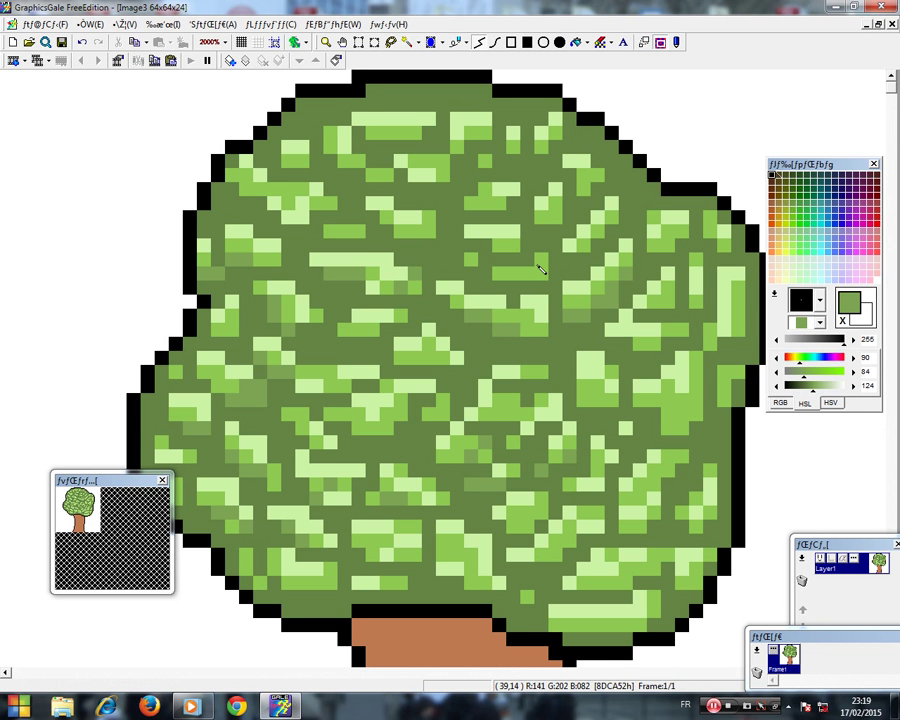
- Add muted green shading to the clumps above the crown's centre and up toward its top
left_click_drag(539, 267, 510, 273)
left_click(495, 243)
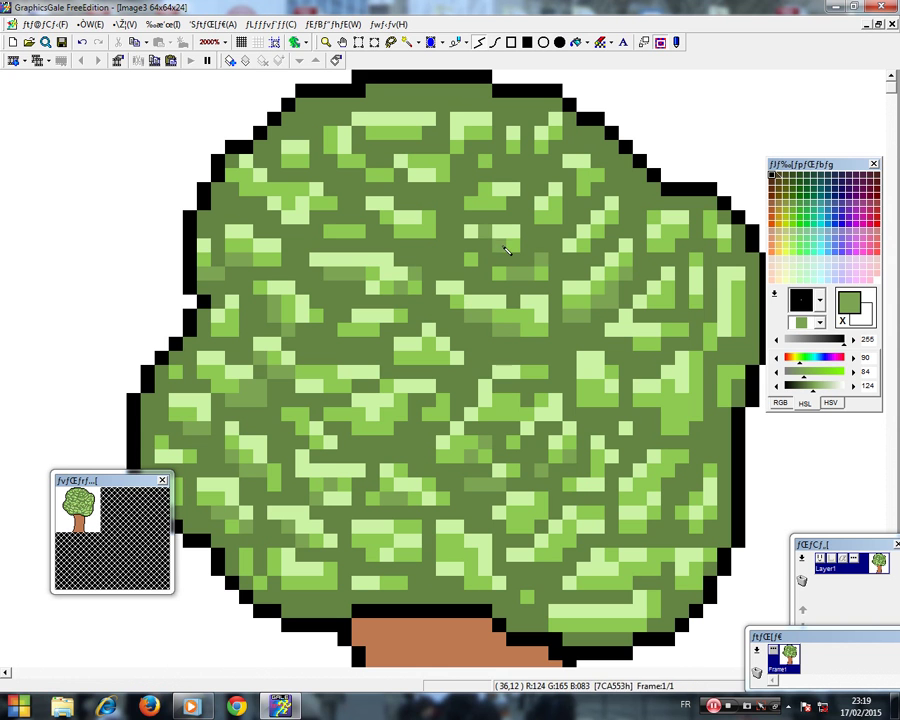
mouse_move(428, 227)
left_mouse_down()
mouse_move(413, 231)
mouse_move(434, 171)
mouse_move(416, 227)
left_mouse_up()
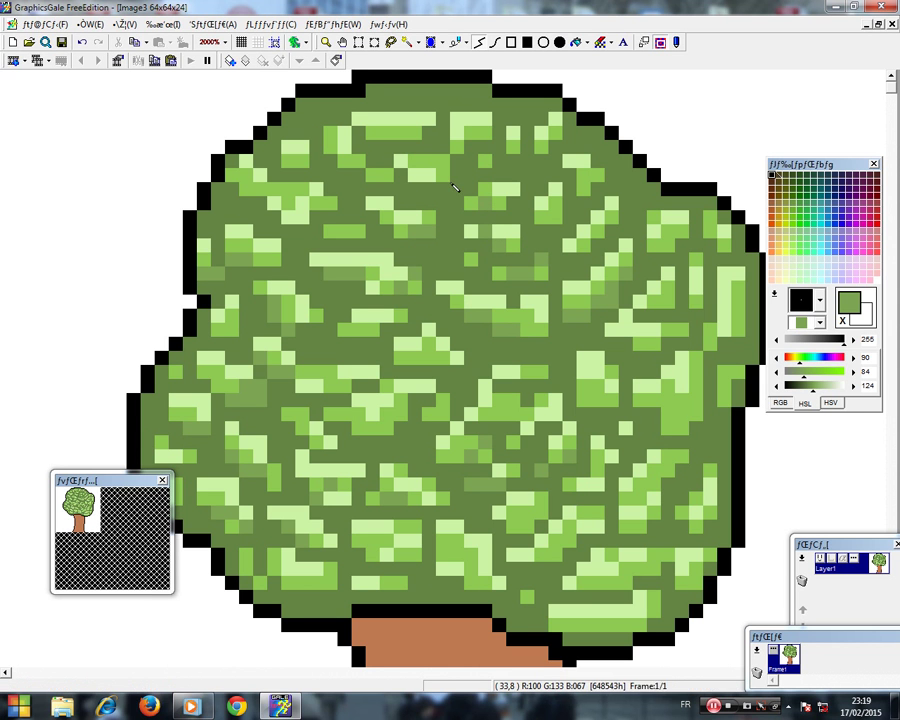
mouse_move(443, 173)
left_mouse_down()
mouse_move(420, 138)
mouse_move(371, 137)
mouse_move(400, 150)
left_mouse_up()
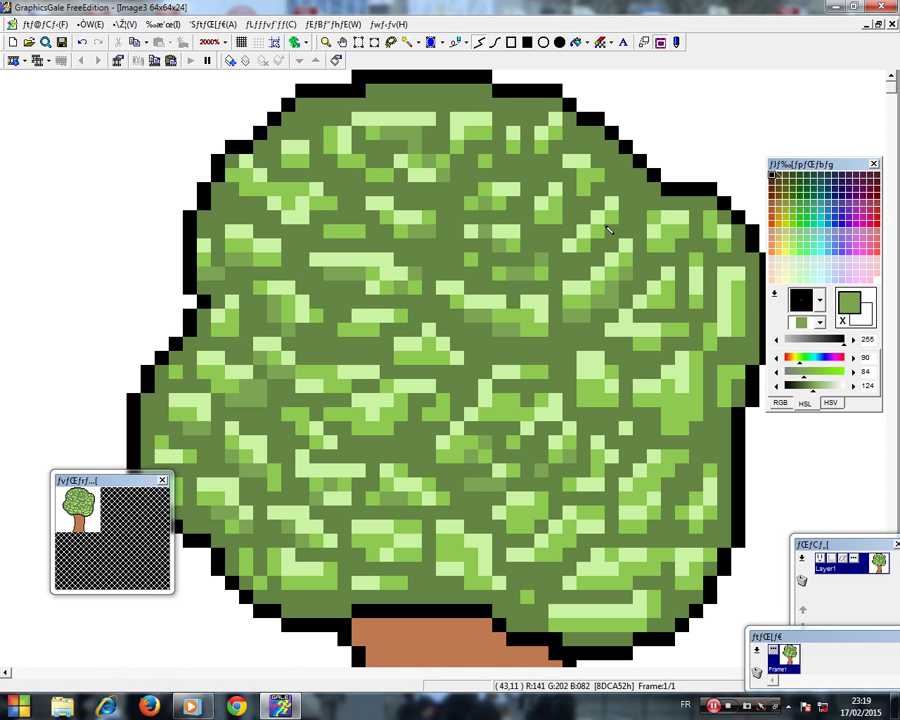
- Shade the clumps in the crown's upper-right lobe and along its right-centre with the muted green
mouse_move(609, 229)
left_mouse_down()
mouse_move(593, 244)
mouse_move(640, 242)
mouse_move(716, 318)
mouse_move(735, 312)
mouse_move(683, 246)
left_mouse_up()
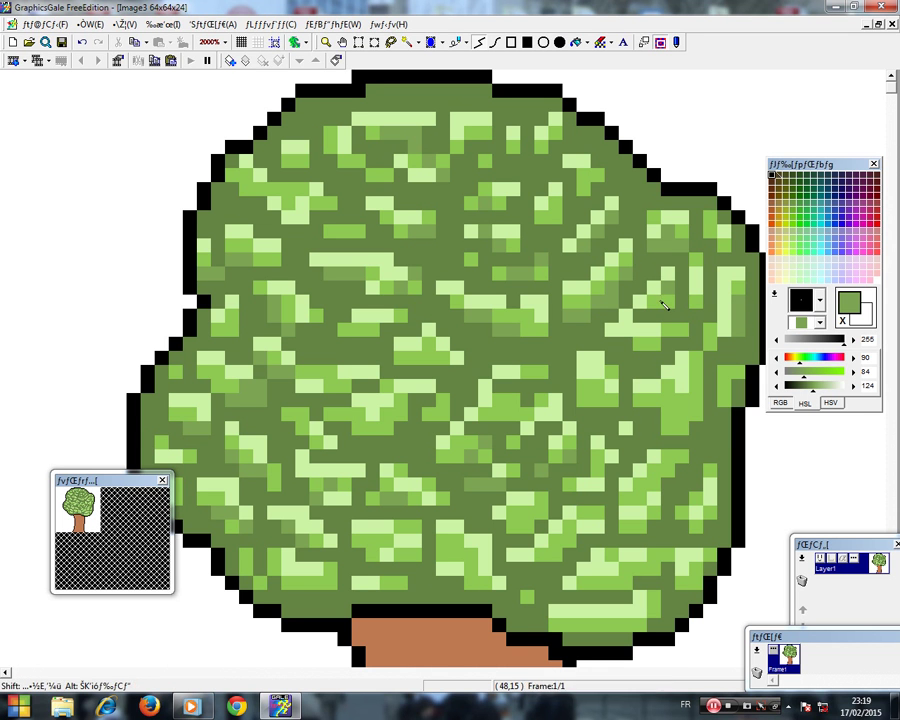
mouse_move(687, 420)
left_mouse_down()
mouse_move(677, 428)
mouse_move(676, 413)
left_mouse_up()
left_click(669, 402)
left_click(597, 396)
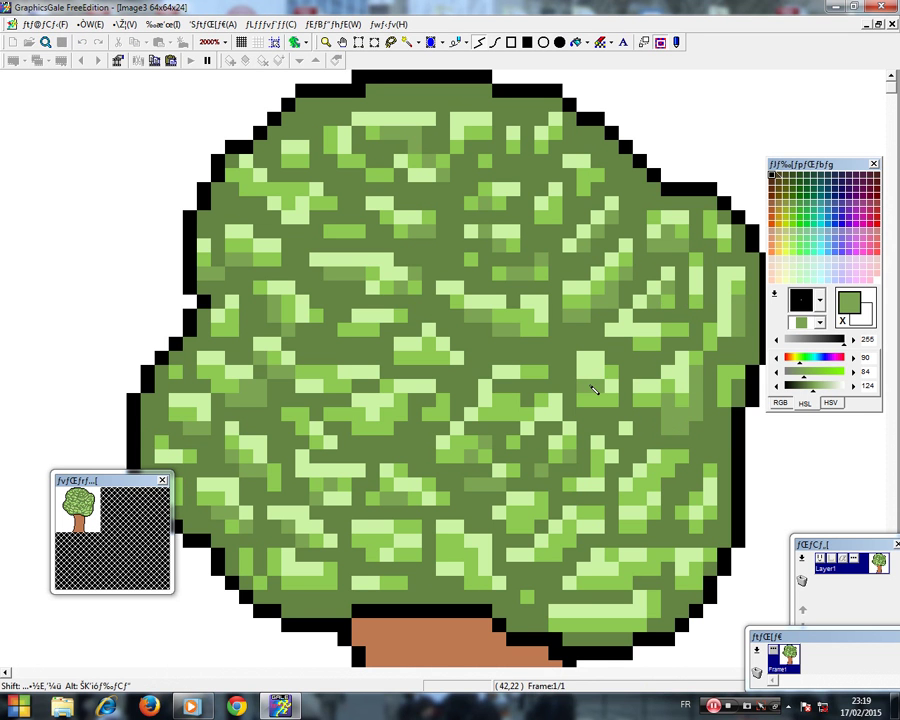
- Apply muted green shading to the undersides of the clumps around the middle of the crown
mouse_move(512, 403)
left_mouse_down()
mouse_move(491, 417)
mouse_move(508, 415)
left_mouse_up()
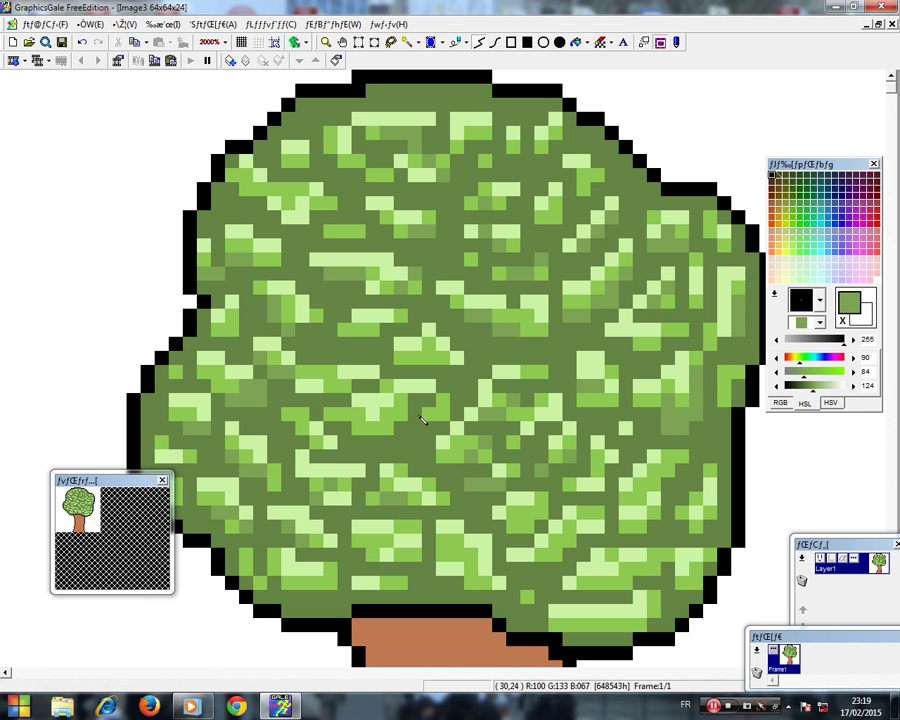
left_click(388, 424)
right_click(390, 412)
mouse_move(390, 413)
left_mouse_down()
mouse_move(388, 424)
mouse_move(404, 418)
left_mouse_up()
left_click(392, 452, "alt")
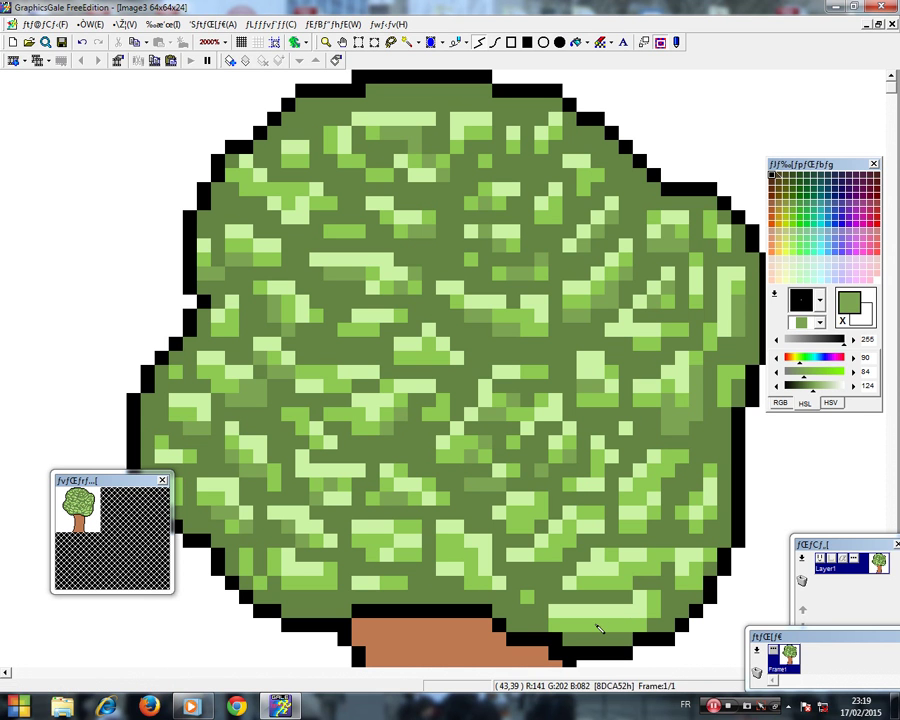
- Shade the undersides of the two long clumps at the crown's lower right with the muted green
left_click(630, 585, "alt")
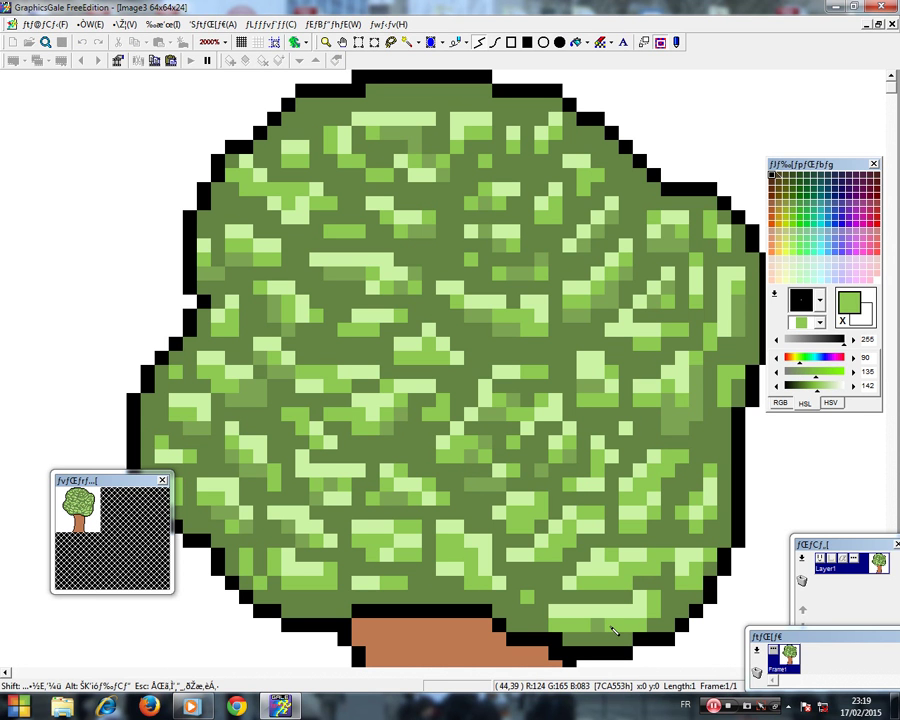
left_click(612, 626, "alt")
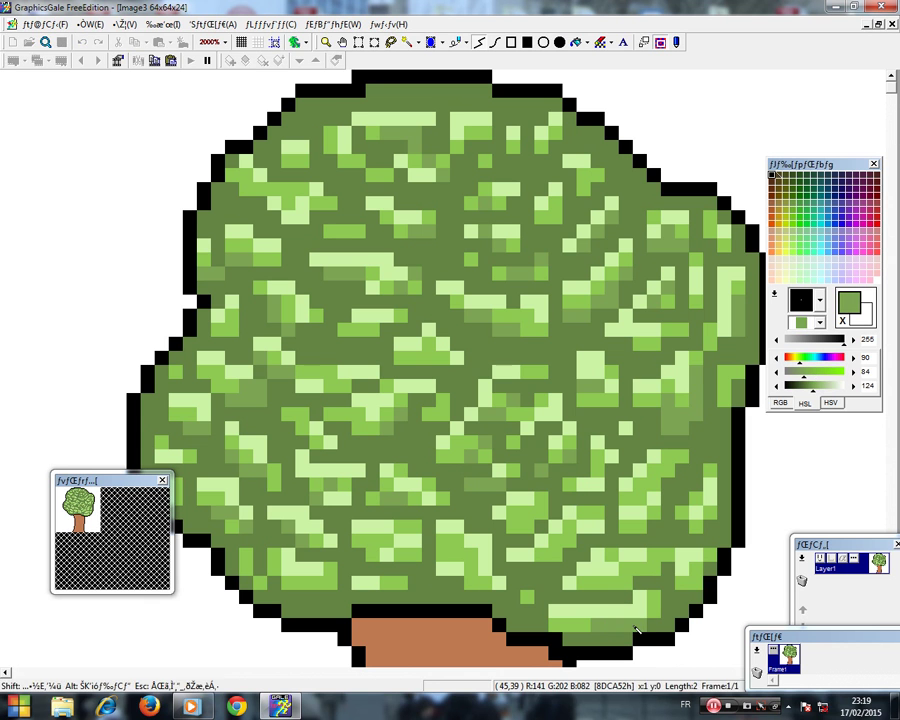
left_click(660, 613, "alt")
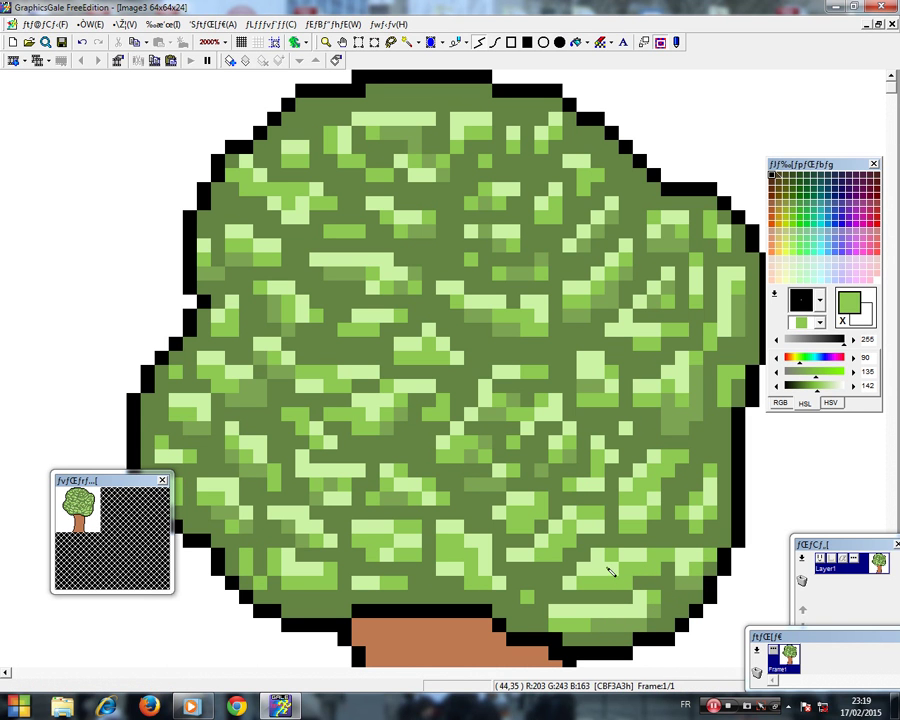
right_click(613, 624)
left_click_drag(623, 582, 596, 583)
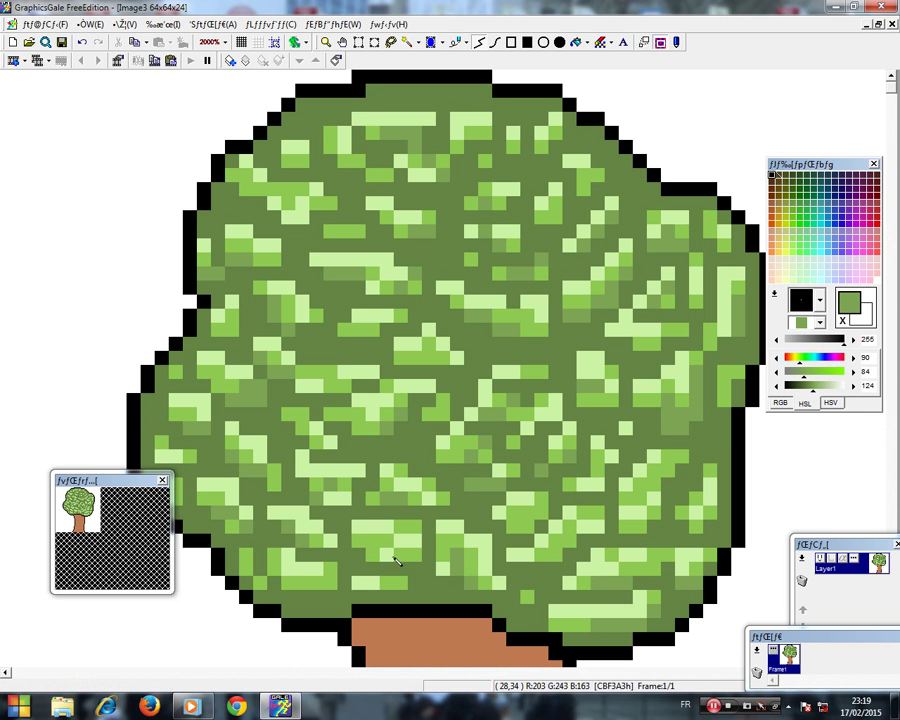
- Shade the clumps along the crown's bottom edge, from above the trunk to the lower left, with the muted green
mouse_move(392, 557)
left_mouse_down()
mouse_move(414, 558)
mouse_move(391, 580)
left_mouse_up()
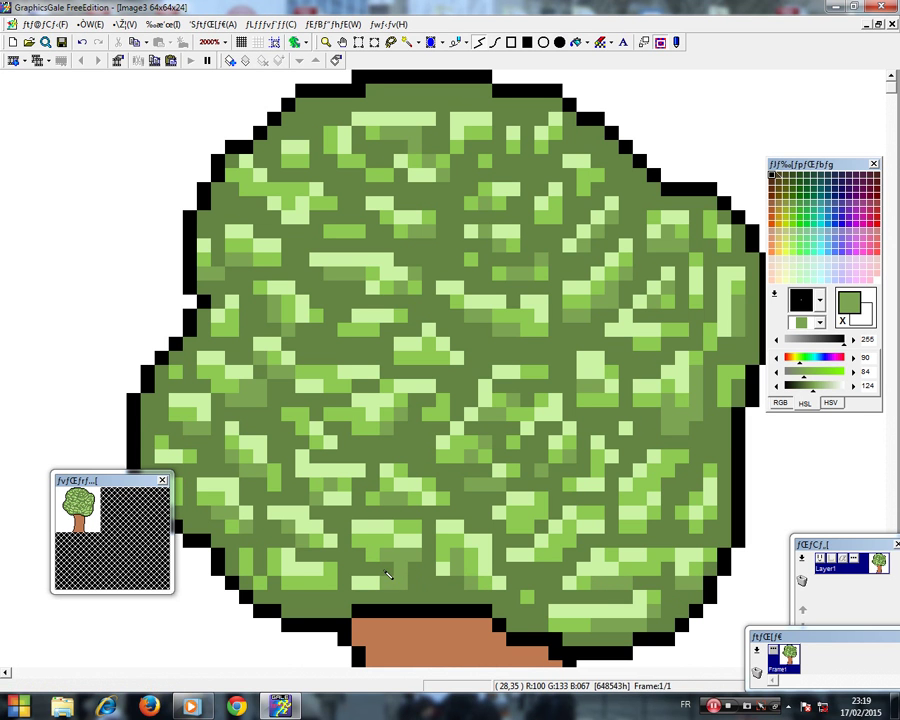
left_click(351, 582, "alt")
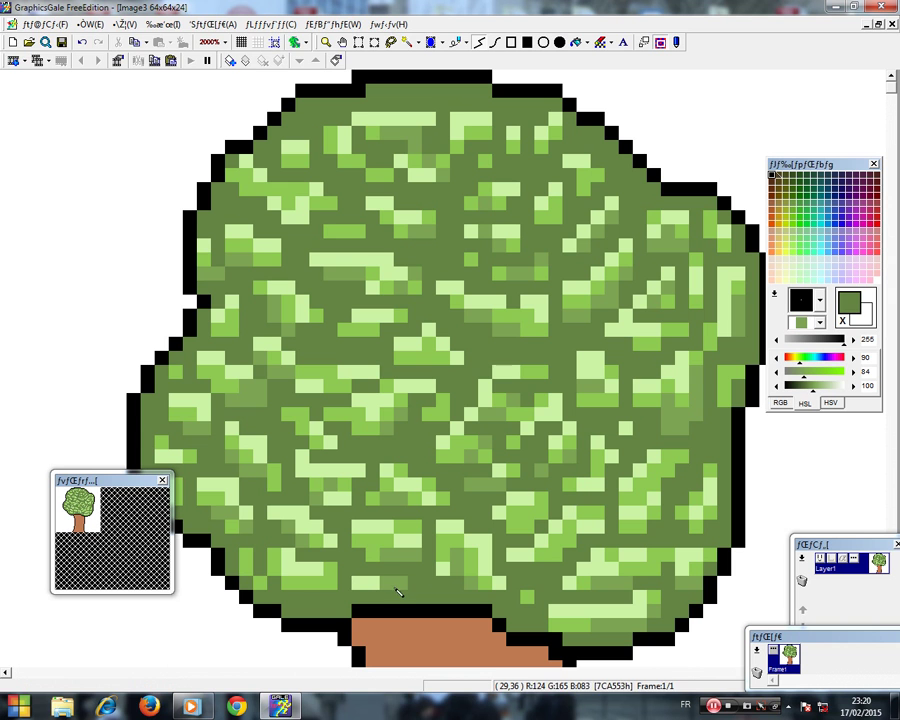
left_click(306, 590, "alt")
left_click_drag(247, 553, 248, 568)
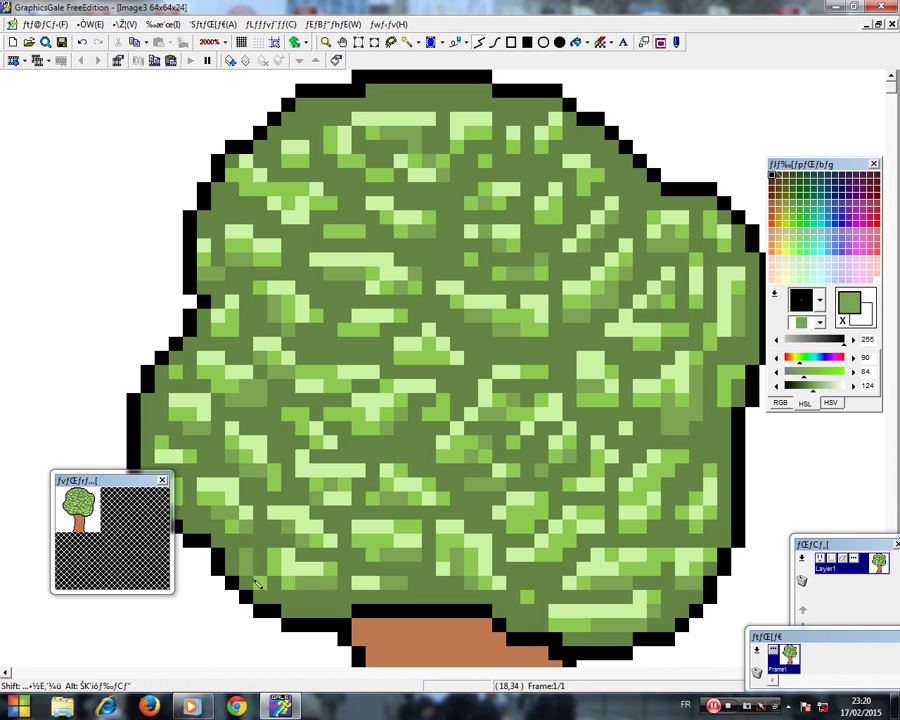
left_click(259, 581)
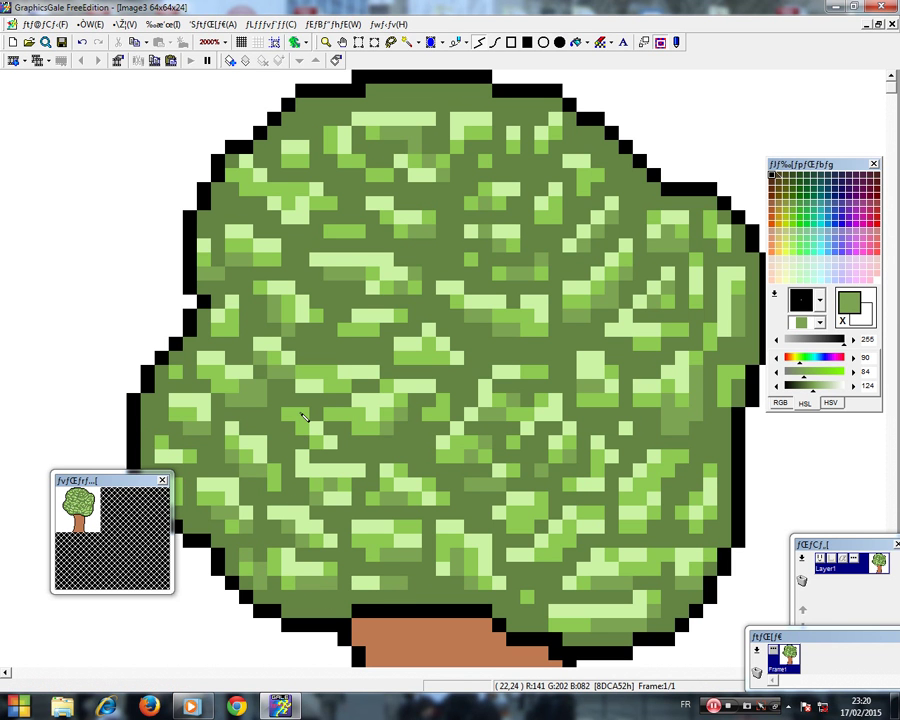
- Examine the whole tree at smaller magnifications to judge the crown's shading
left_click(326, 43)
right_click(391, 396)
right_click(447, 386)
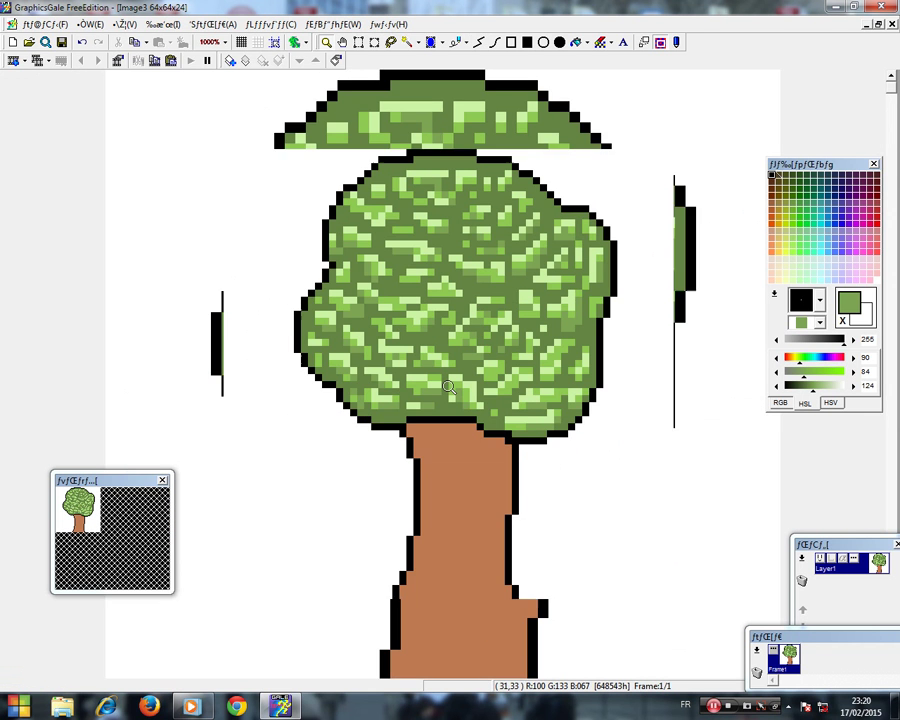
scroll(449, 387, "down", 4)
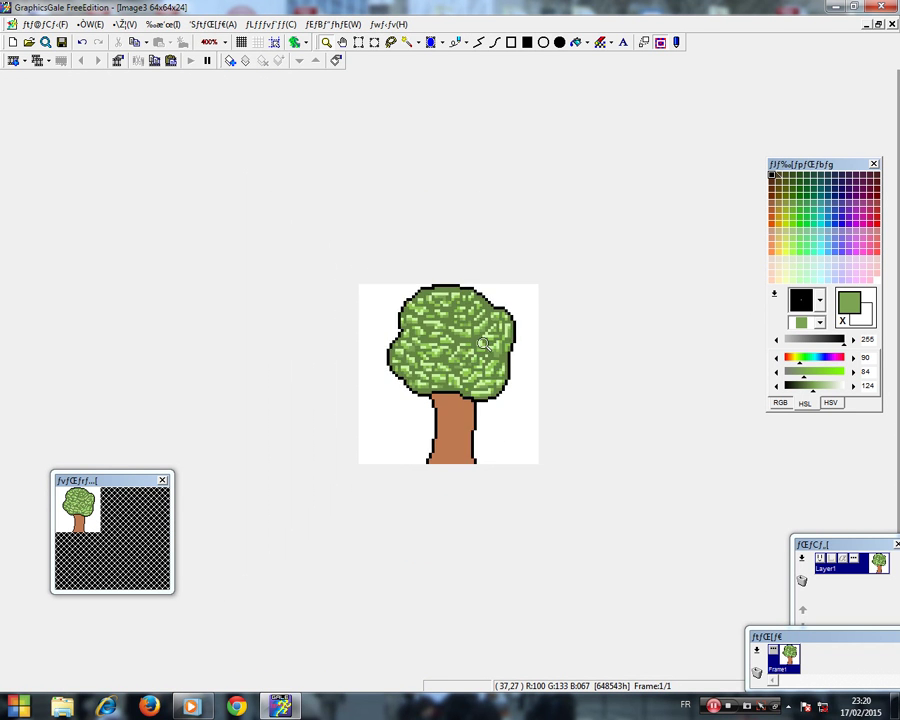
scroll(483, 344, "down", 2)
scroll(476, 383, "down", 1)
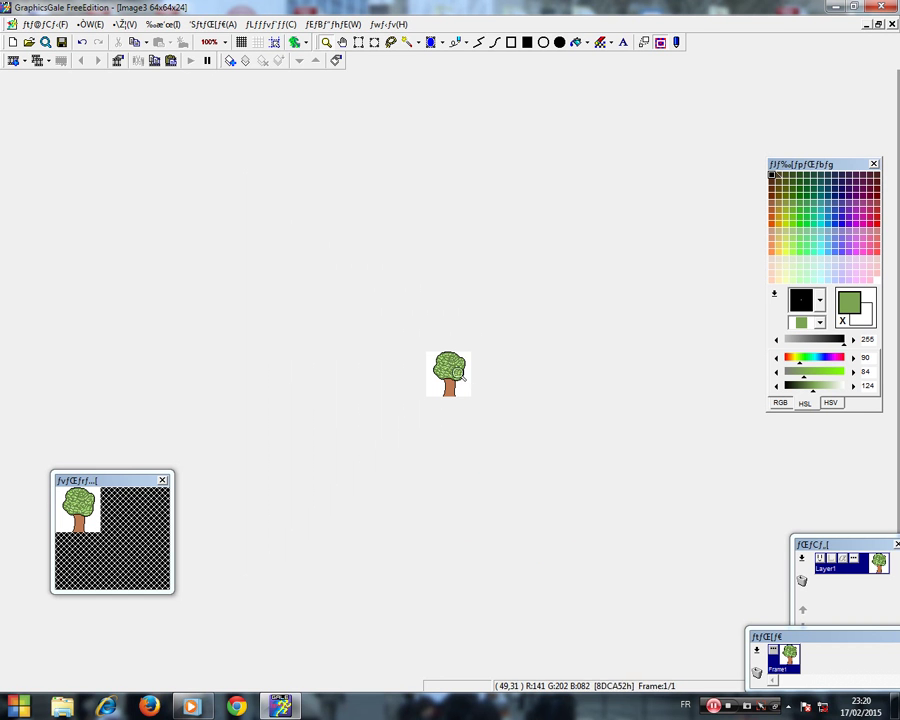
scroll(460, 380, "up", 5)
scroll(447, 373, "up", 3)
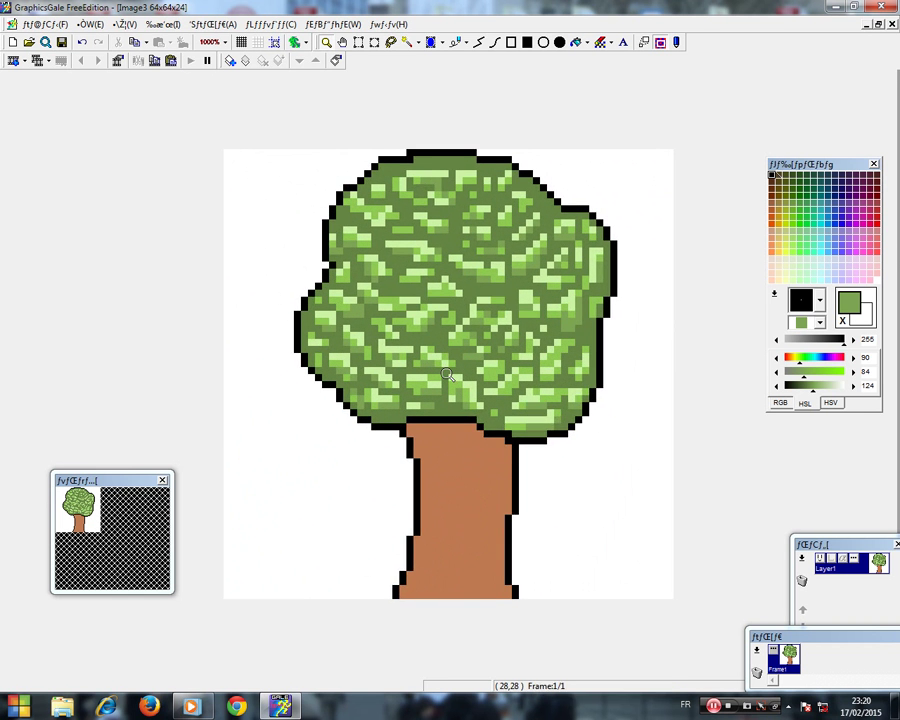
scroll(447, 373, "down", 2)
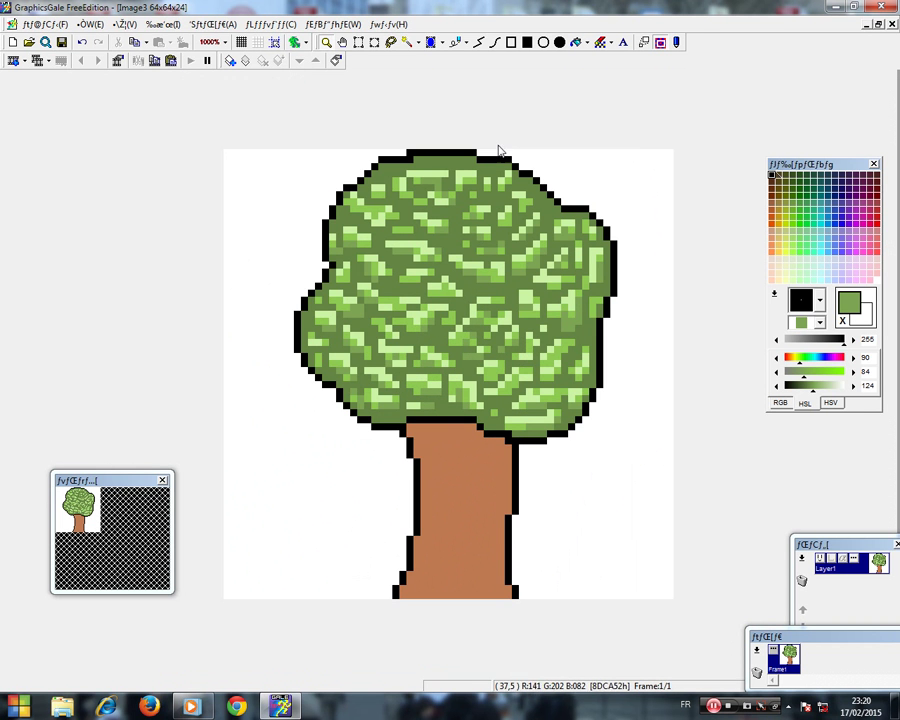
- Outline and fill a shadow along the trunk's left side and upper edge in the trunk brown darkened to saturation 75, luminance 85
left_click(456, 44)
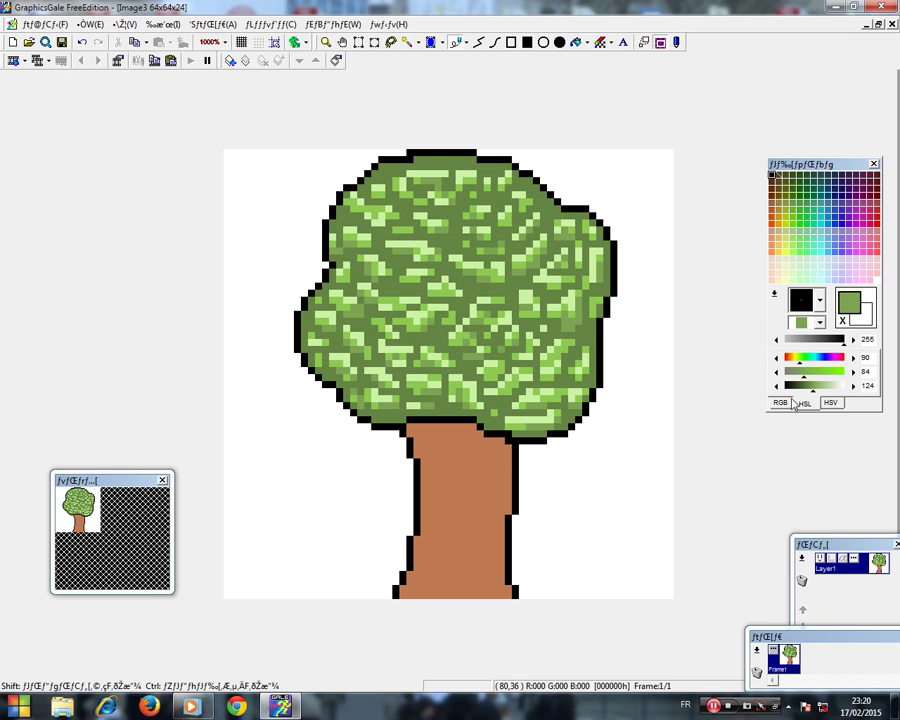
left_click(474, 472)
left_click_drag(812, 389, 804, 388)
left_click_drag(811, 375, 802, 375)
mouse_move(508, 455)
left_mouse_down()
mouse_move(444, 438)
mouse_move(422, 446)
mouse_move(436, 458)
mouse_move(434, 449)
mouse_move(443, 545)
mouse_move(456, 560)
mouse_move(442, 555)
mouse_move(425, 581)
mouse_move(437, 595)
mouse_move(500, 593)
left_mouse_up()
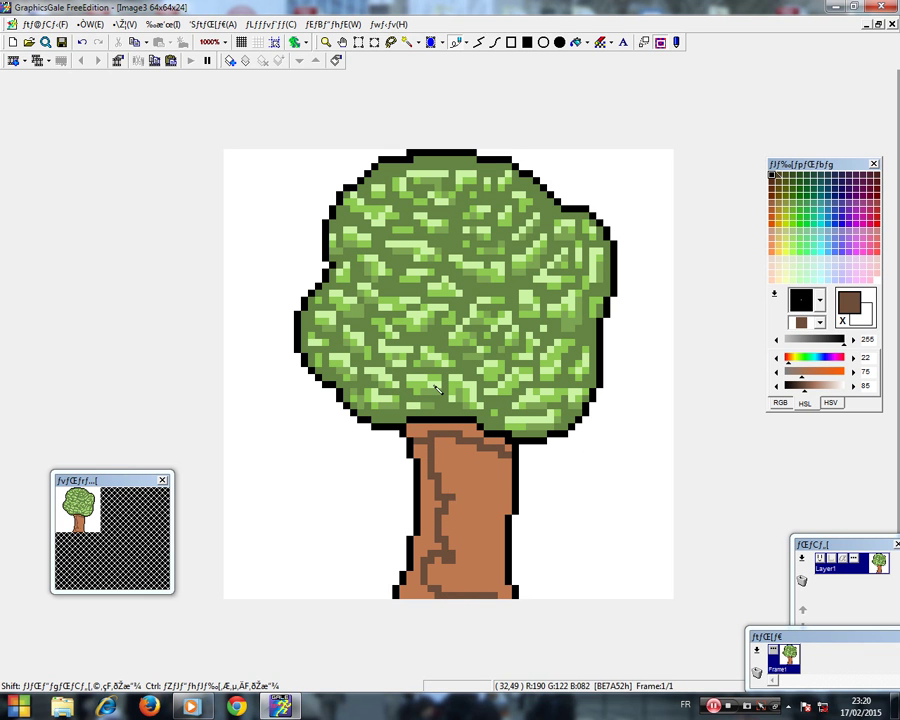
left_click(574, 43)
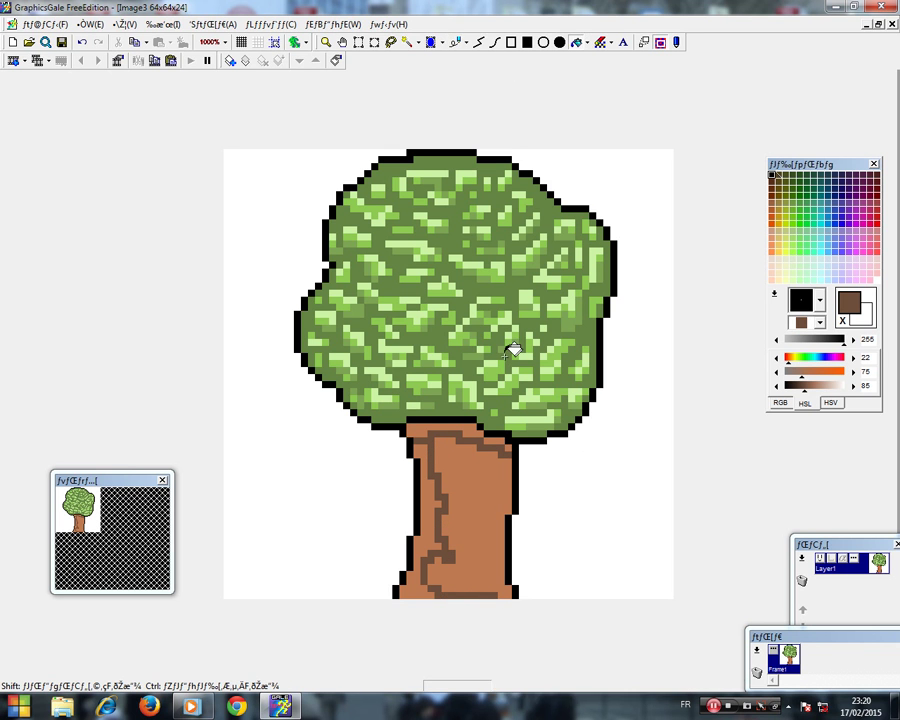
left_click(433, 490)
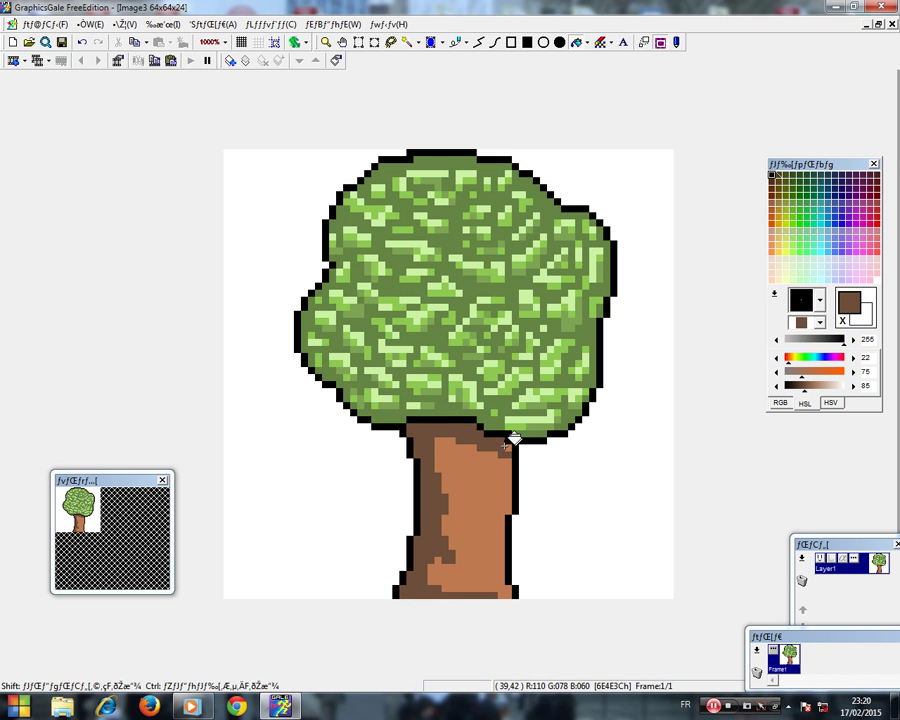
- Draw irregular dark brown bark lines across the trunk and down its right side, breaking the light area into patches
left_click(457, 43)
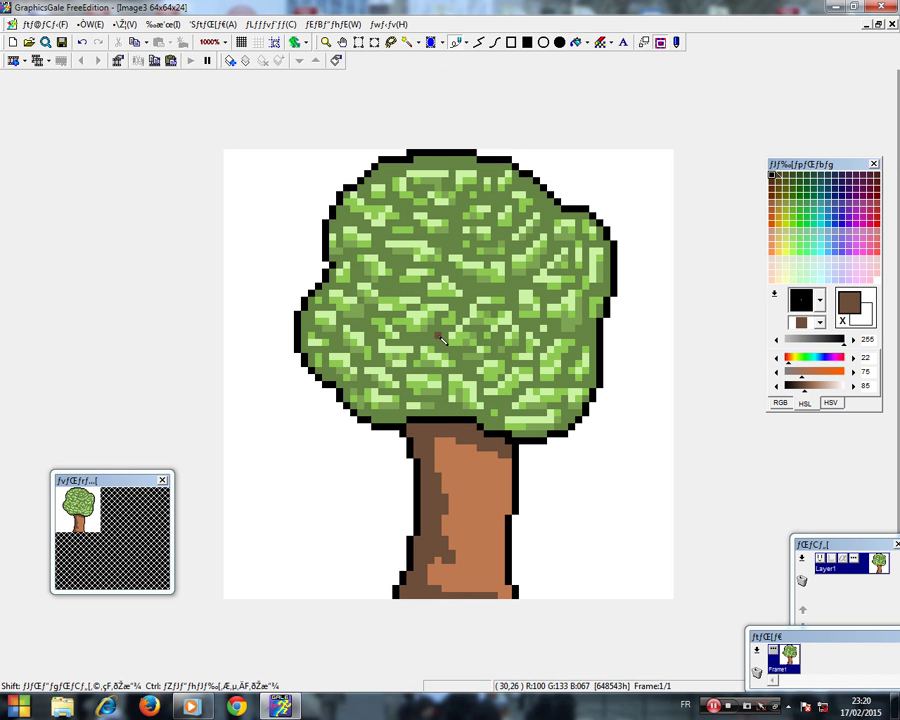
mouse_move(445, 490)
left_mouse_down()
mouse_move(473, 529)
mouse_move(456, 505)
mouse_move(493, 487)
mouse_move(489, 475)
mouse_move(466, 503)
mouse_move(449, 451)
mouse_move(464, 465)
mouse_move(475, 455)
mouse_move(506, 509)
left_mouse_up()
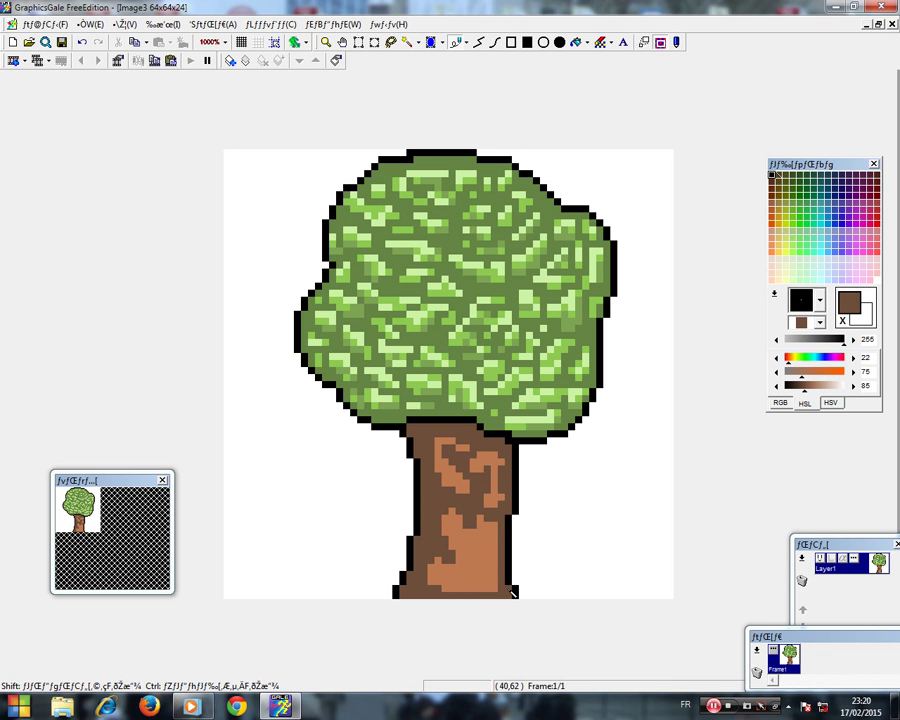
mouse_move(493, 561)
left_mouse_down()
mouse_move(474, 582)
mouse_move(484, 576)
mouse_move(455, 553)
mouse_move(474, 526)
mouse_move(471, 552)
mouse_move(444, 574)
mouse_move(457, 596)
left_mouse_up()
left_click_drag(452, 460, 448, 477)
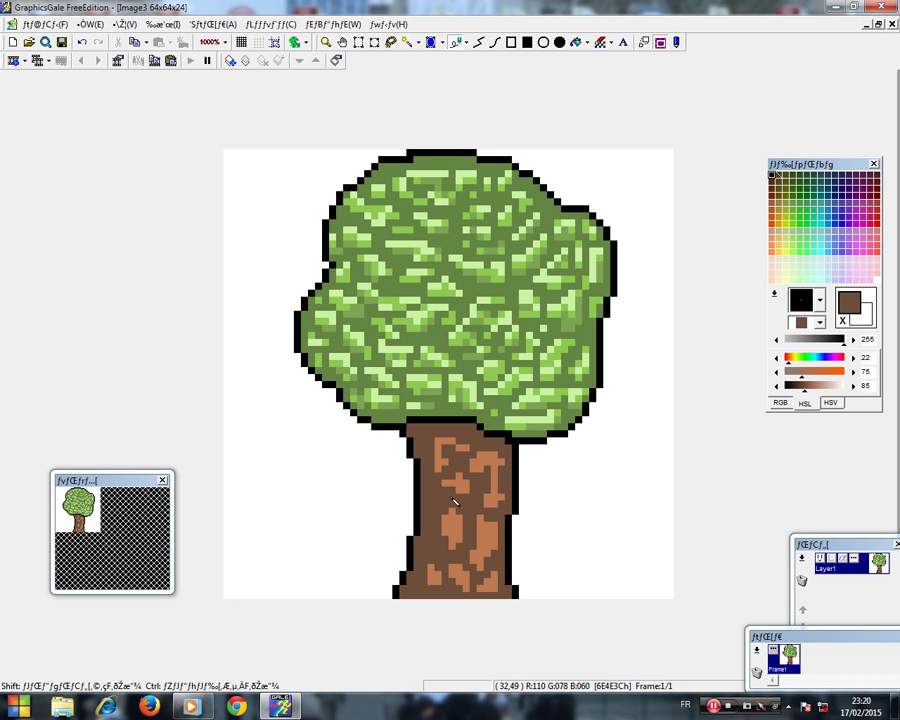
- Add light brown bark patches along the trunk's left side and split the lower-right patch with dark brown lines
right_click(449, 531)
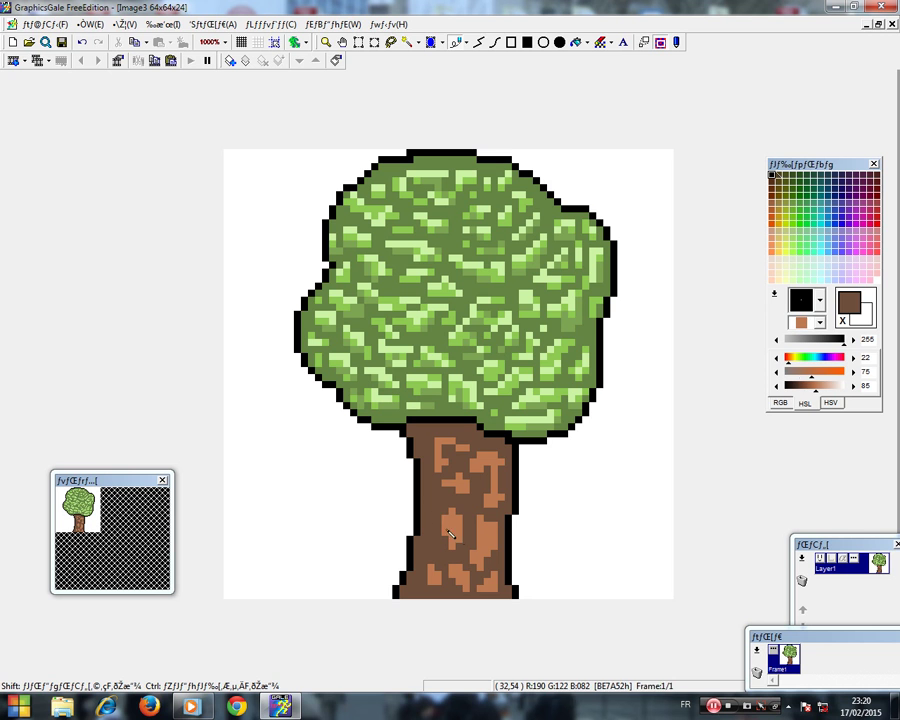
mouse_move(431, 497)
left_mouse_down()
mouse_move(426, 534)
mouse_move(424, 491)
left_mouse_up()
left_click_drag(424, 434, 425, 442)
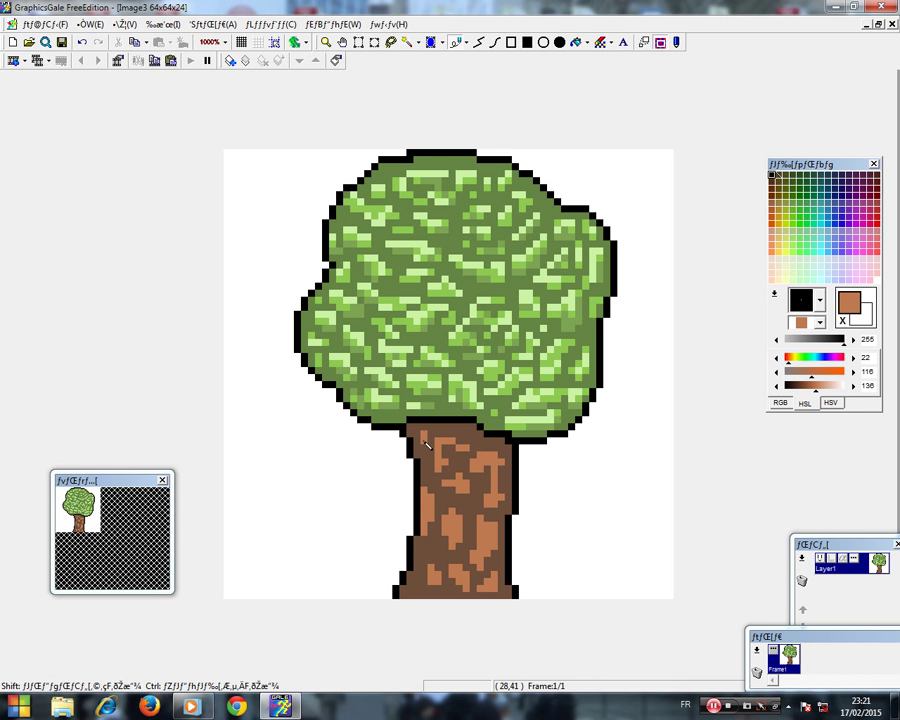
right_click(427, 456)
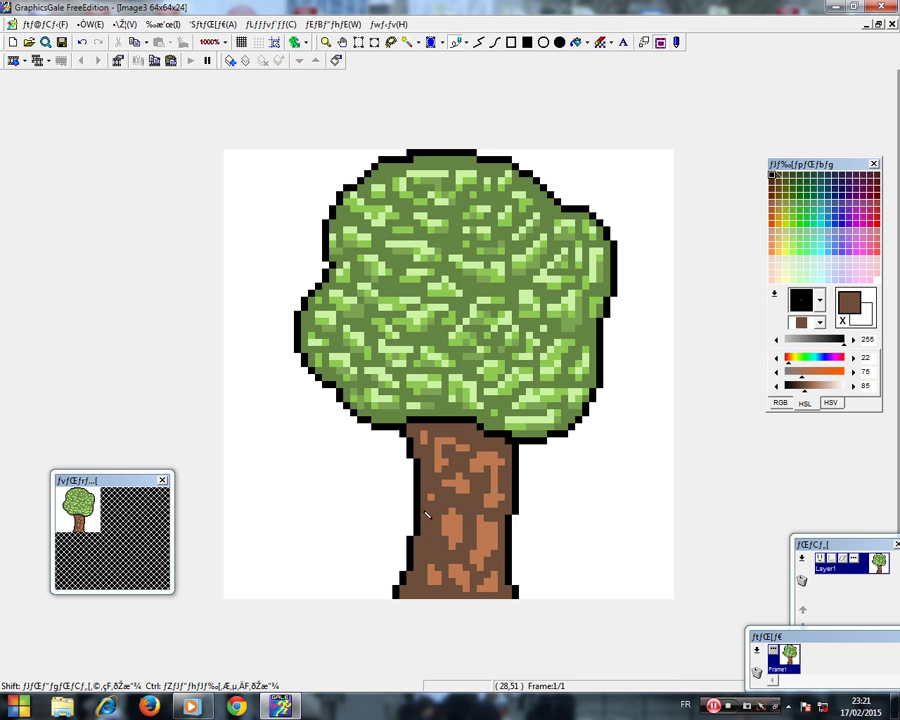
right_click(441, 514)
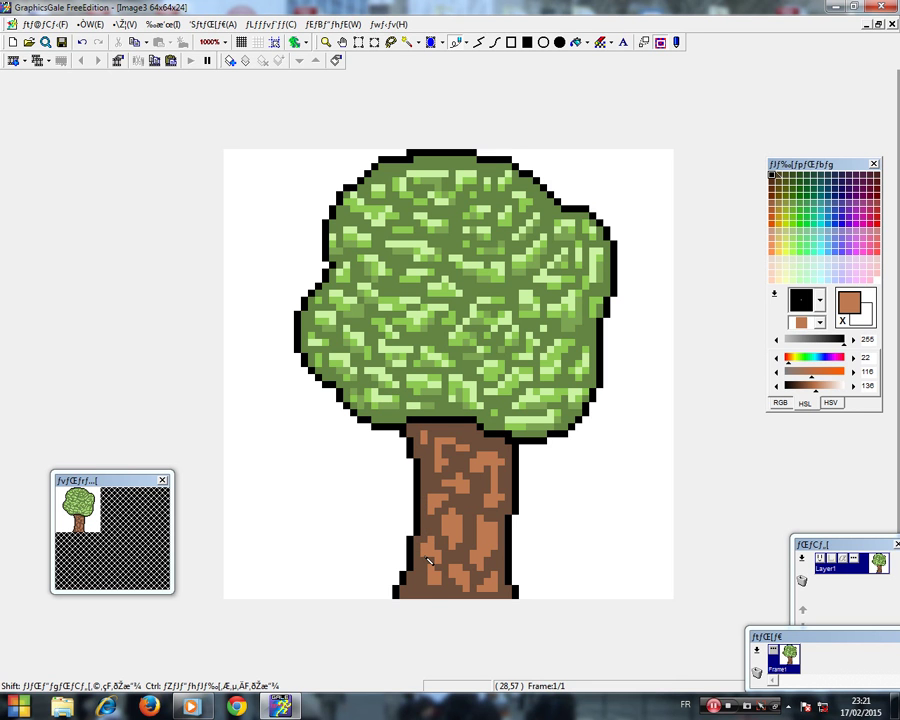
right_click(473, 526)
left_click_drag(481, 527, 490, 544)
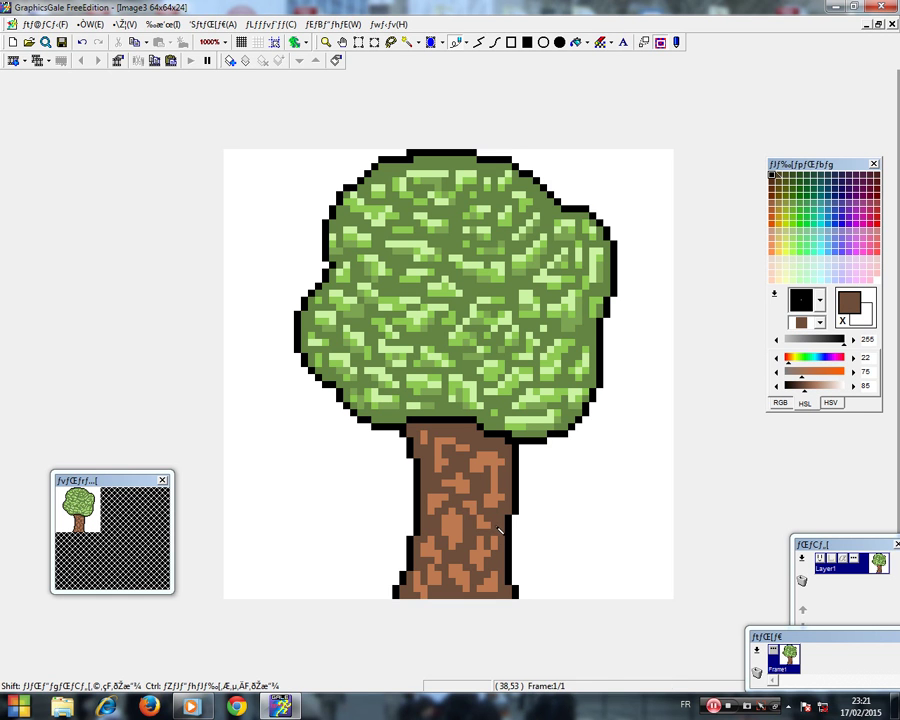
- Split the large light patches in the trunk's middle and lower part with dark brown lines and add small light brown patches at its base
right_click(444, 530)
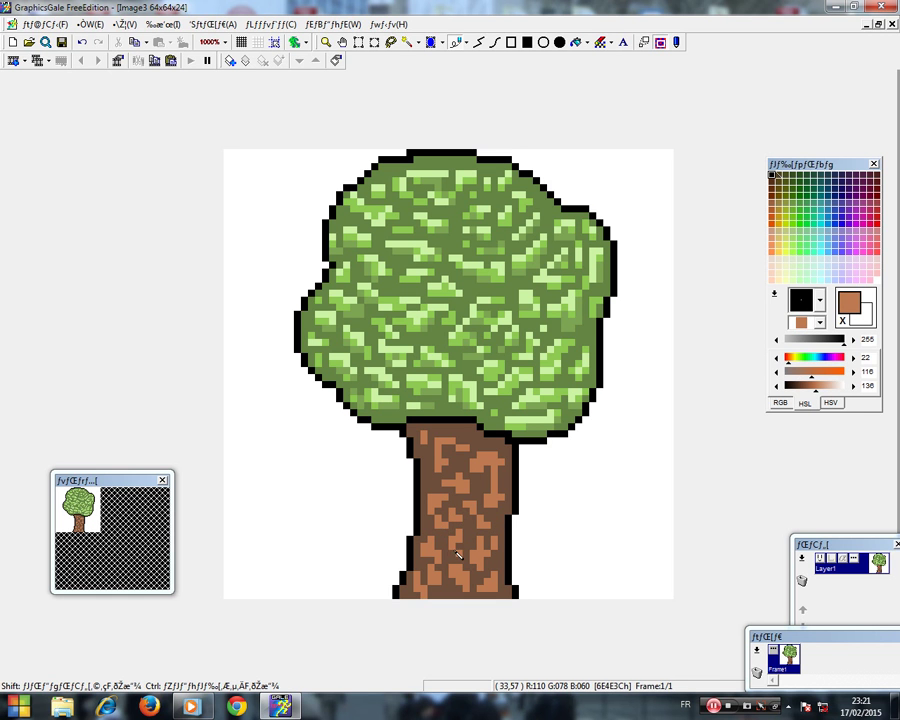
right_click(466, 562)
left_click(452, 581)
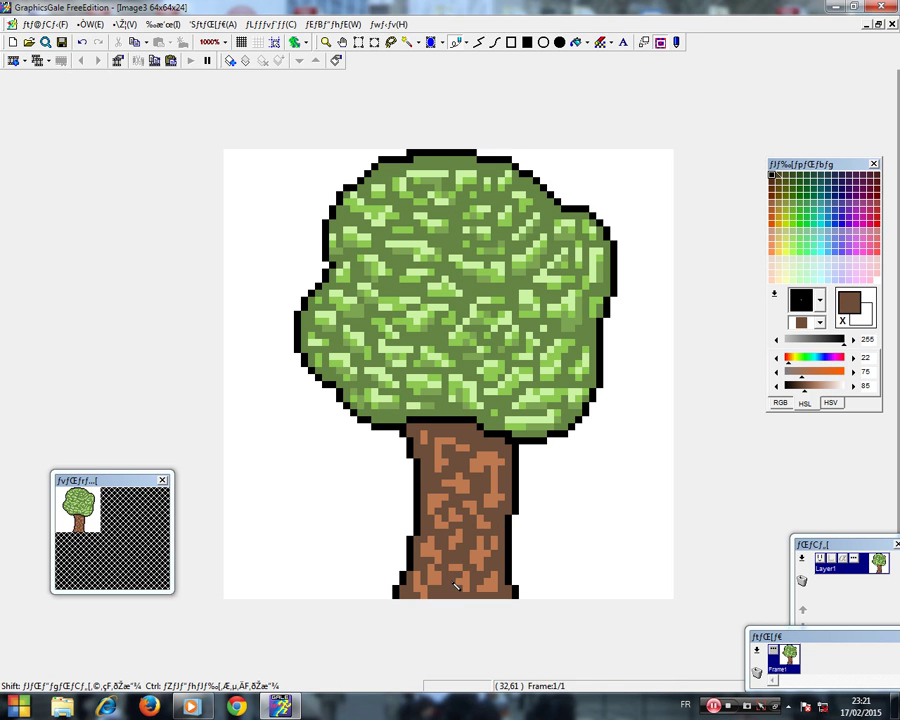
right_click(449, 591)
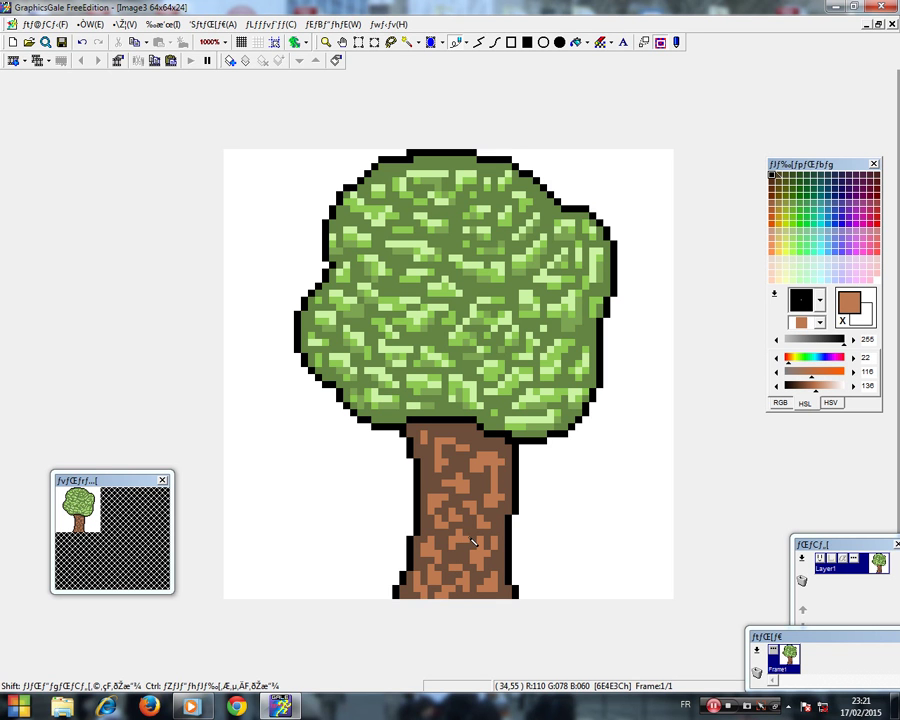
- Break up the light bark near the trunk's upper right with dark brown and add light brown patches along its upper left
right_click(491, 459)
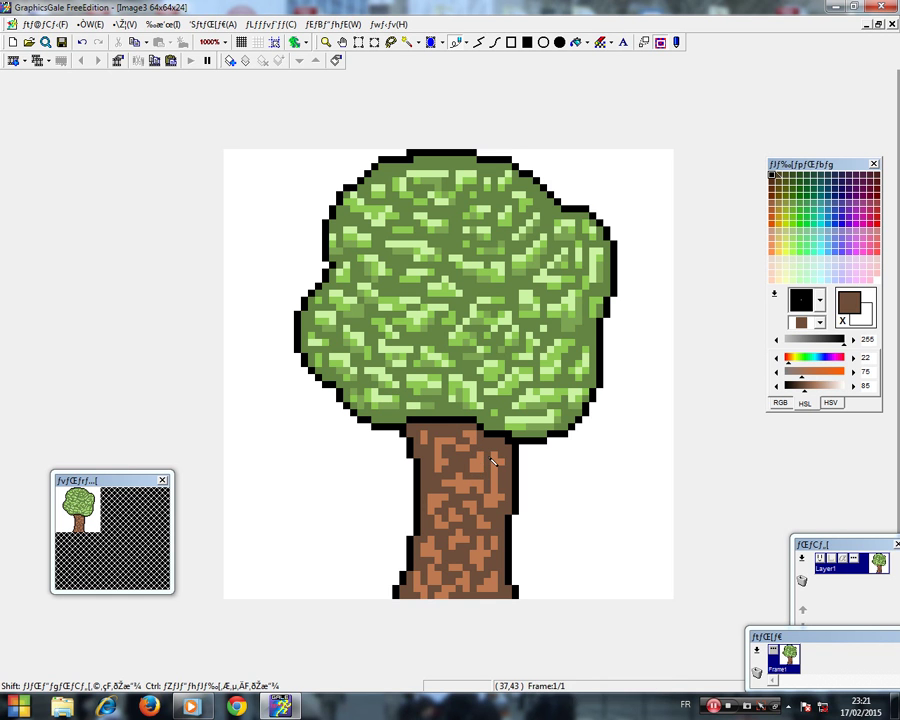
right_click(488, 463)
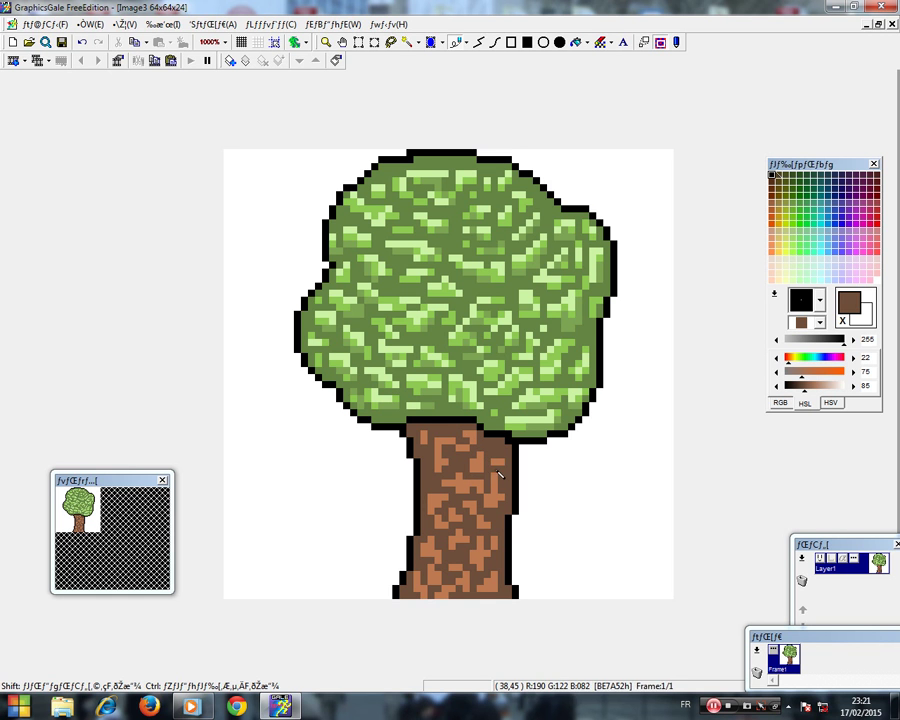
right_click(445, 451)
right_click(436, 478)
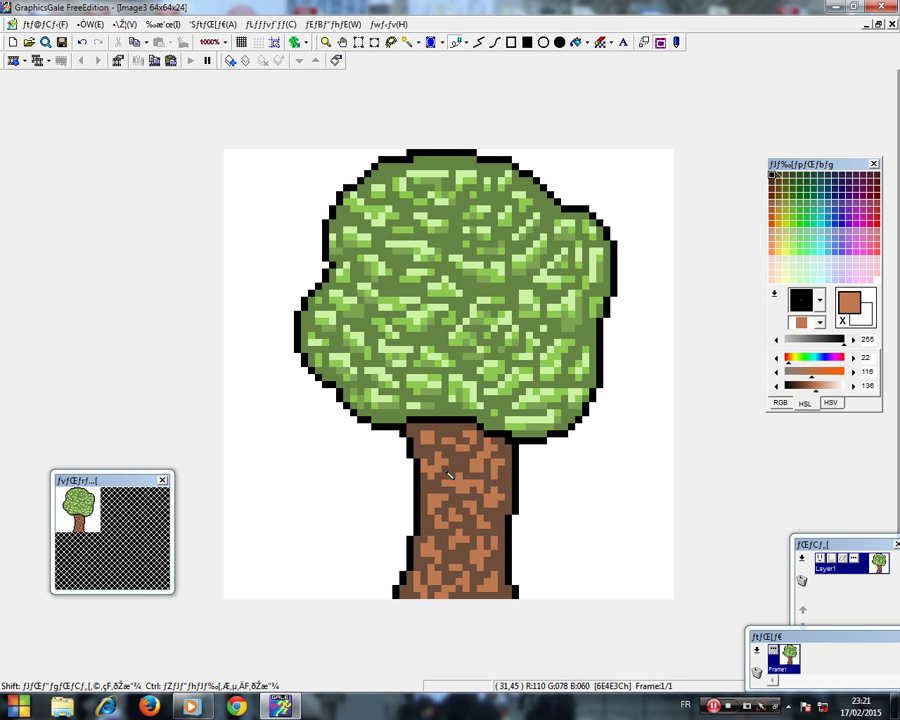
right_click(445, 474)
right_click(463, 467)
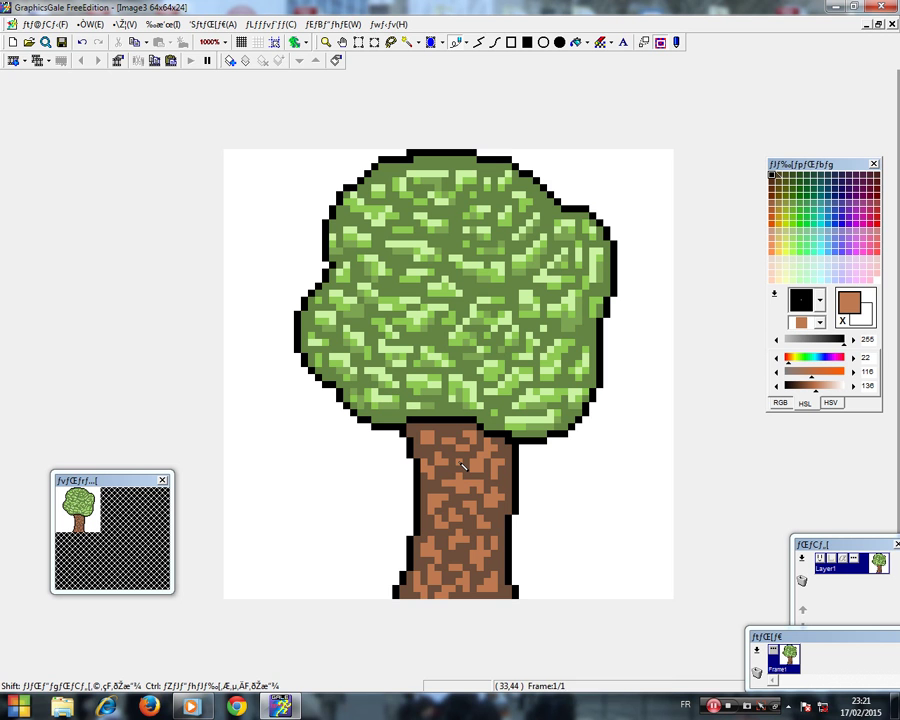
- Mix a softer brown from the dark trunk shade at saturation 109, luminance 145 and shade parts of the light bark patches with it
right_click(502, 533)
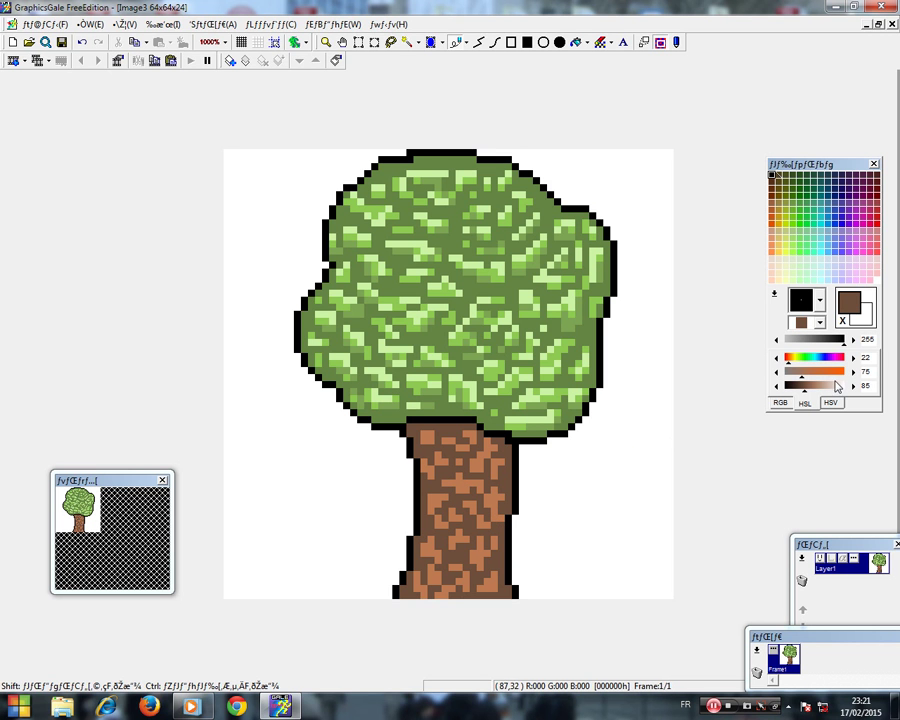
left_click_drag(798, 391, 817, 391)
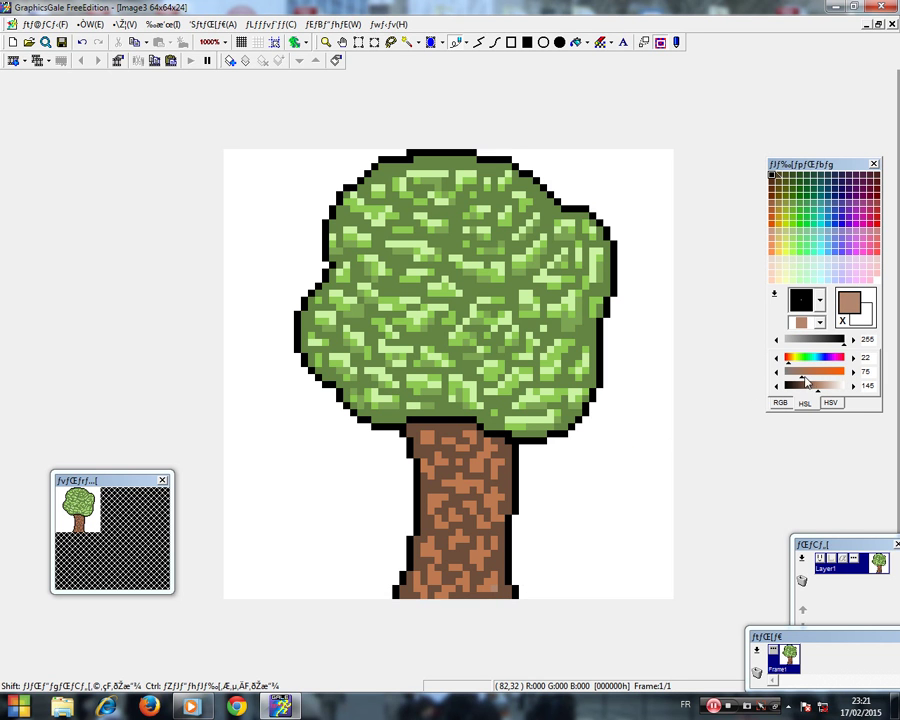
left_click_drag(805, 378, 813, 378)
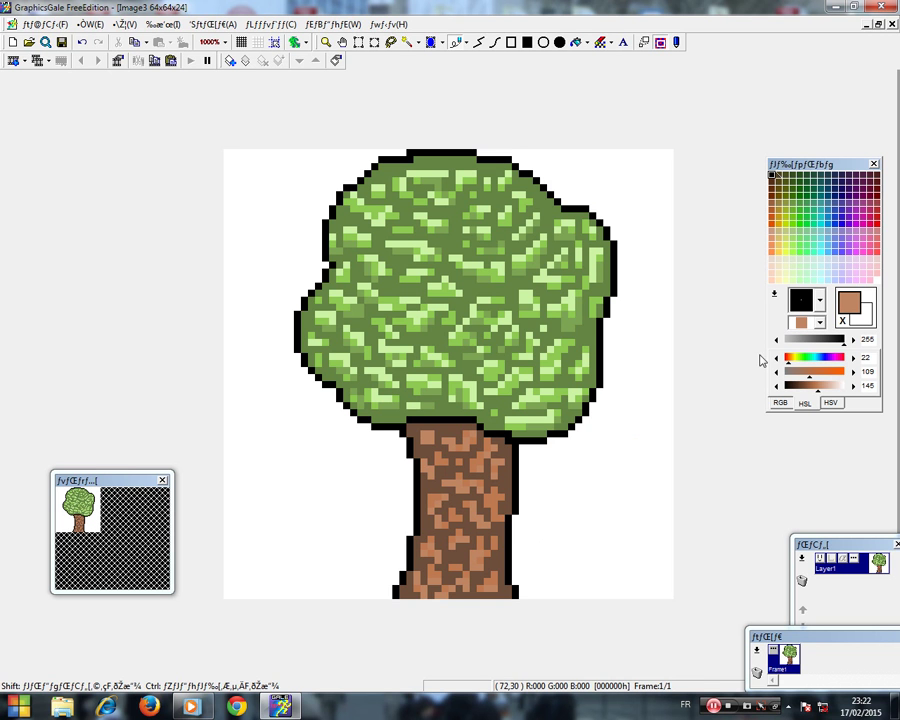
- Mix a pale brown highlight at saturation 154, luminance 194 and scatter small highlight pixels over the bark patches of the whole trunk
mouse_move(818, 392)
left_mouse_down()
mouse_move(835, 390)
mouse_move(820, 377)
left_mouse_up()
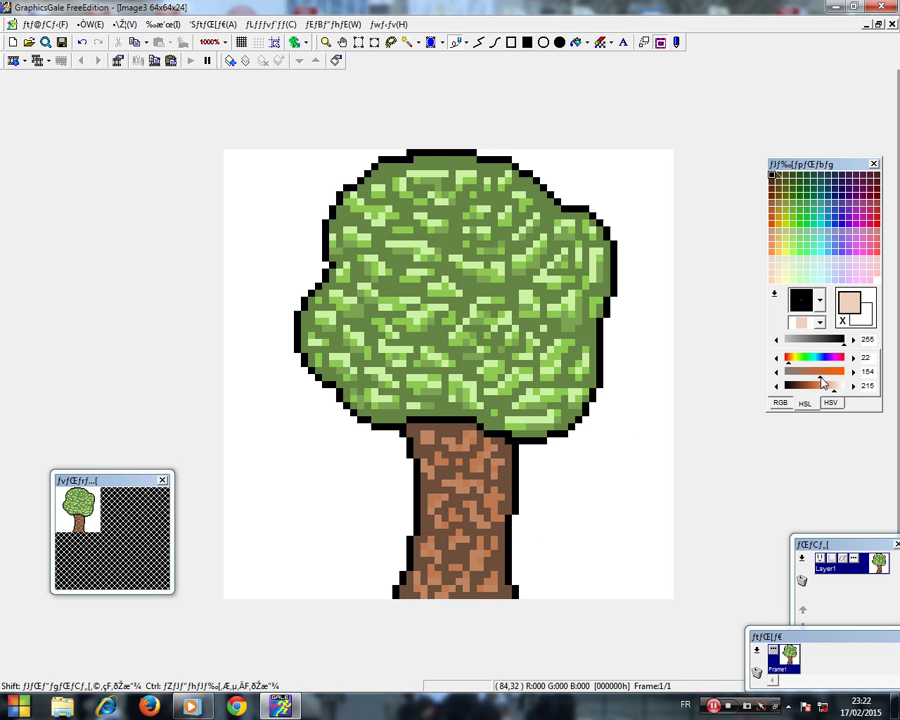
left_click(498, 494)
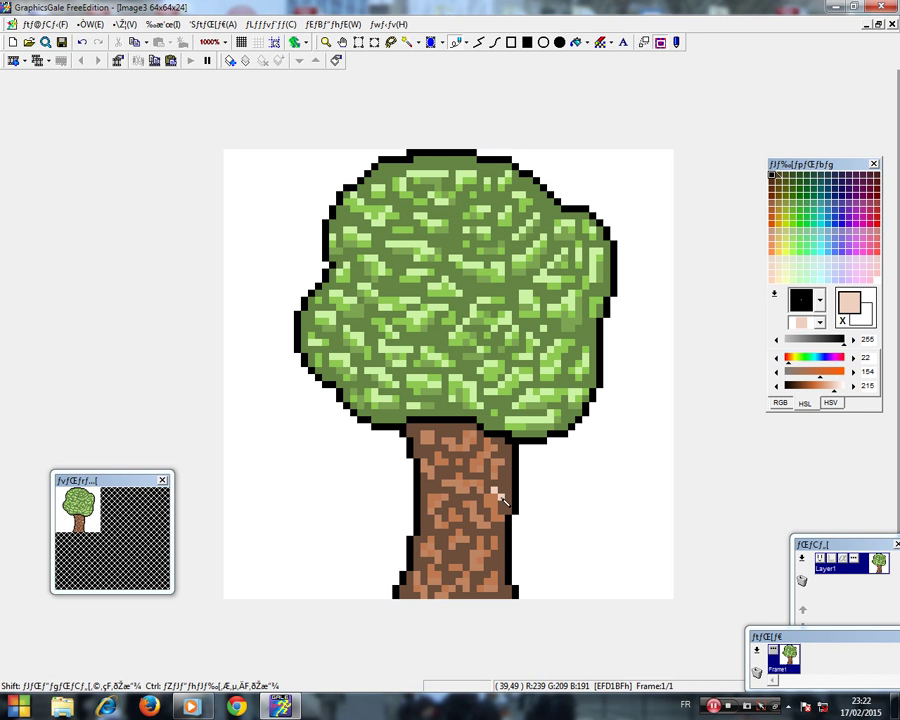
left_click(829, 388)
left_click(829, 393)
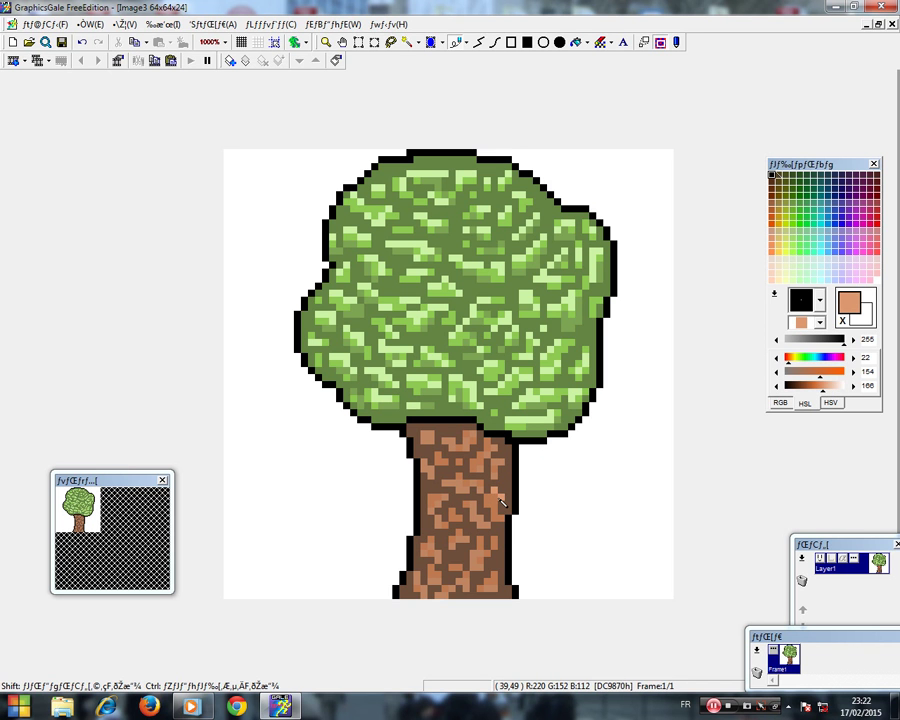
left_click(536, 455)
key("ctrl+z")
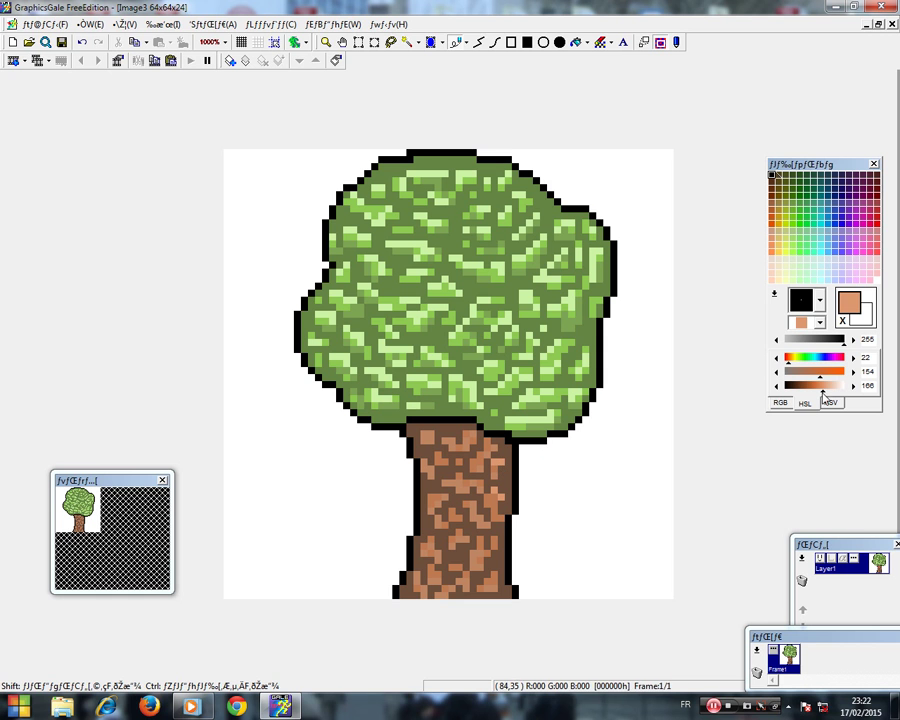
left_click(830, 395)
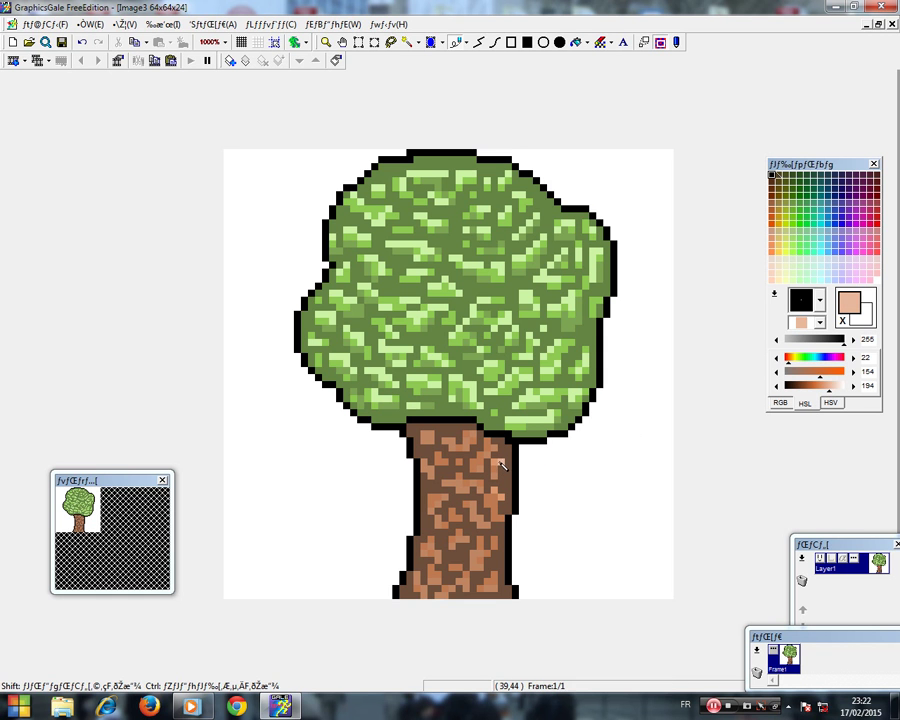
left_click_drag(501, 497, 494, 490)
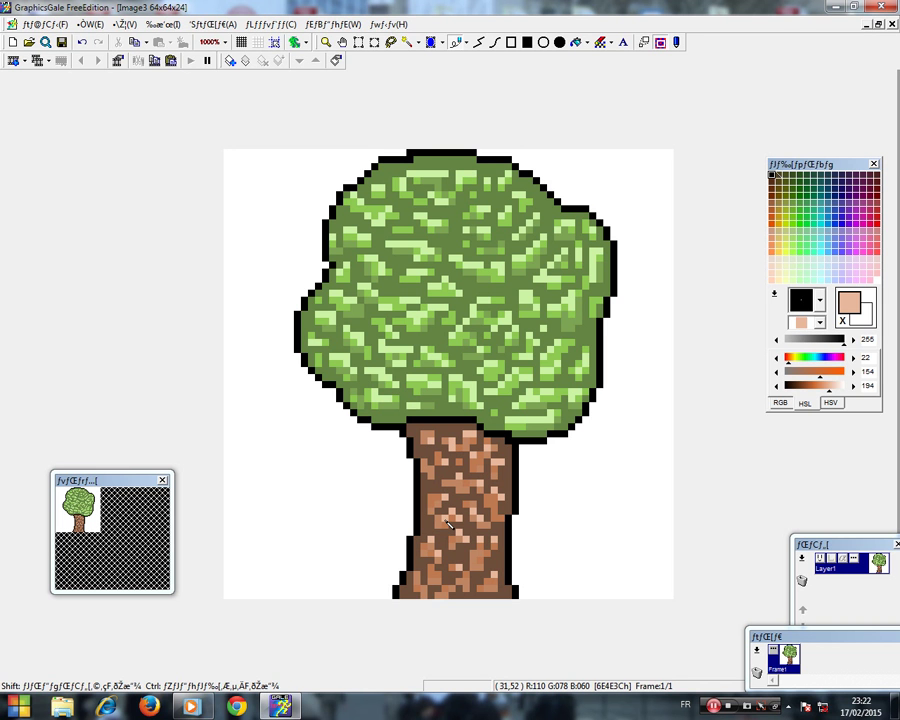
left_click(326, 43)
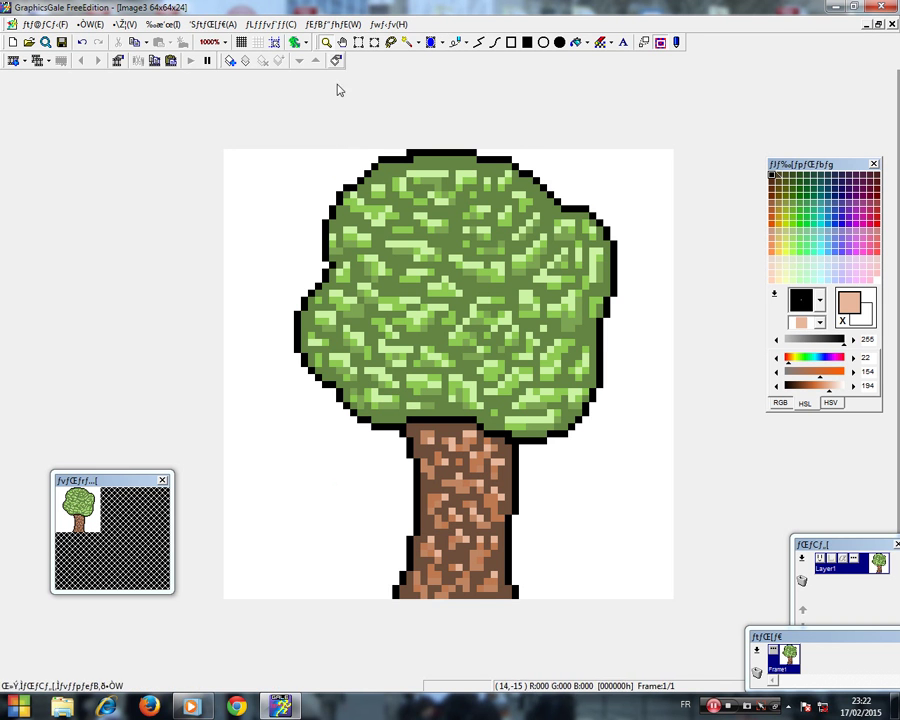
right_click(430, 432)
left_click(430, 433)
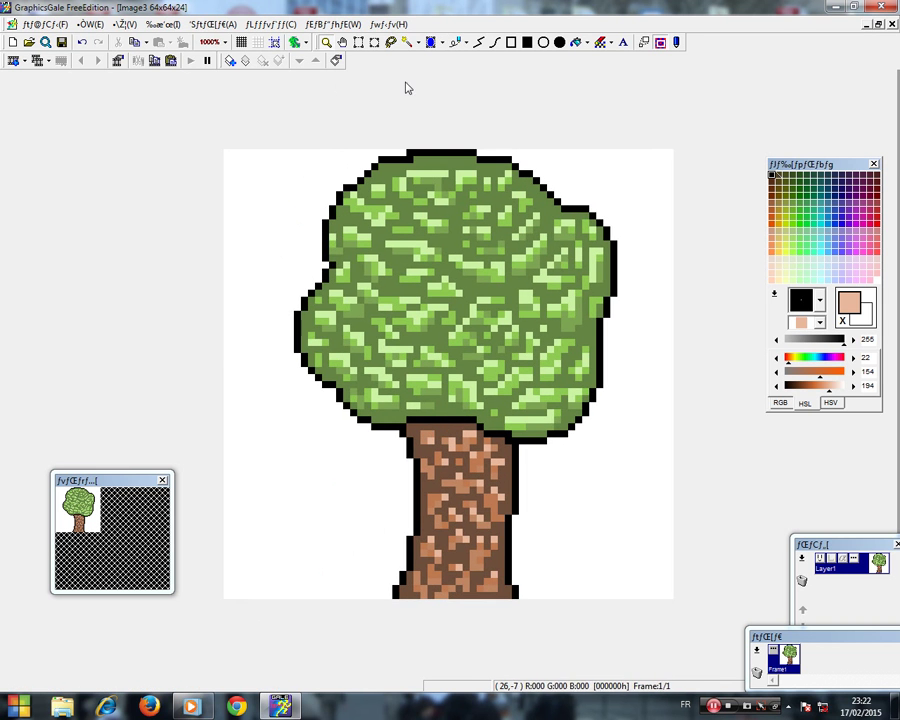
left_click(453, 43)
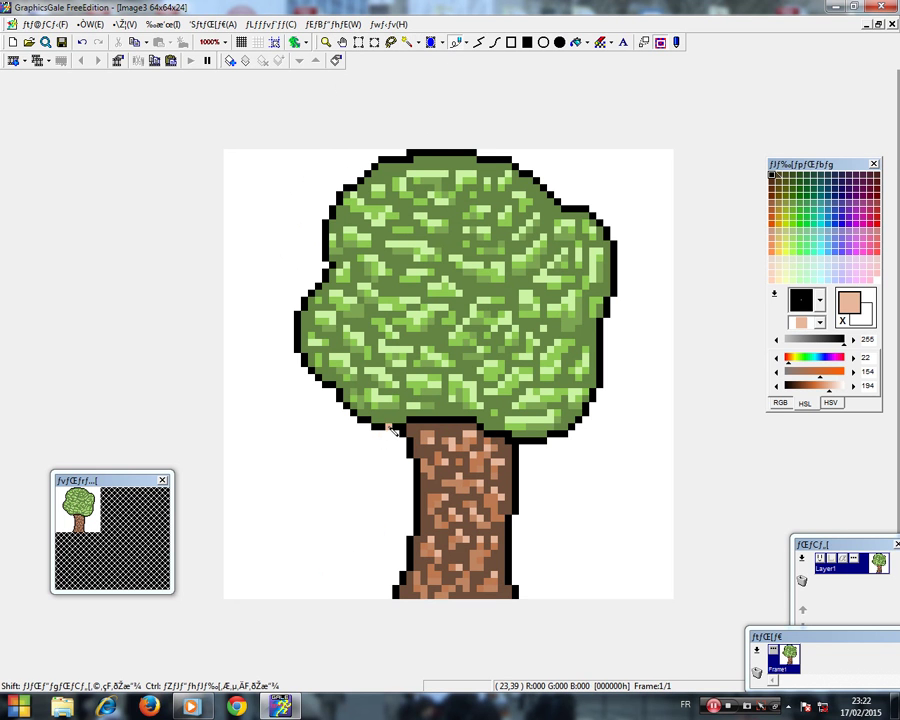
- Darken the crown's green to saturation 48, luminance 54 and choose a large round brush for the colour replacement tool
right_click(392, 422)
mouse_move(808, 392)
left_mouse_down()
mouse_move(798, 394)
mouse_move(793, 374)
left_mouse_up()
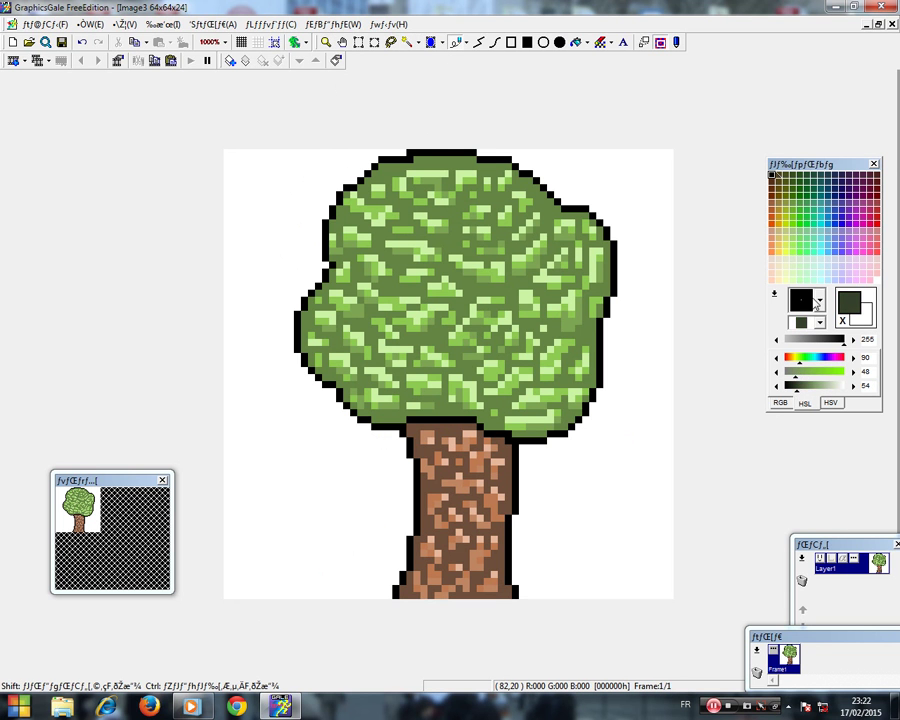
left_click(819, 299)
left_click(807, 389)
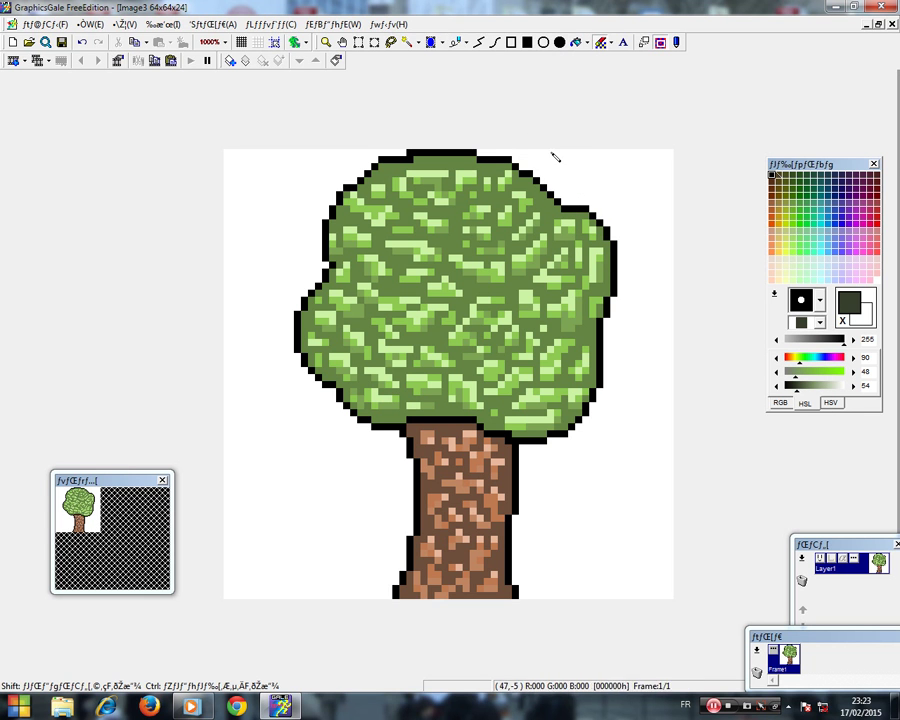
mouse_move(556, 160)
left_mouse_down()
mouse_move(433, 170)
mouse_move(366, 195)
left_mouse_up()
left_click(367, 195)
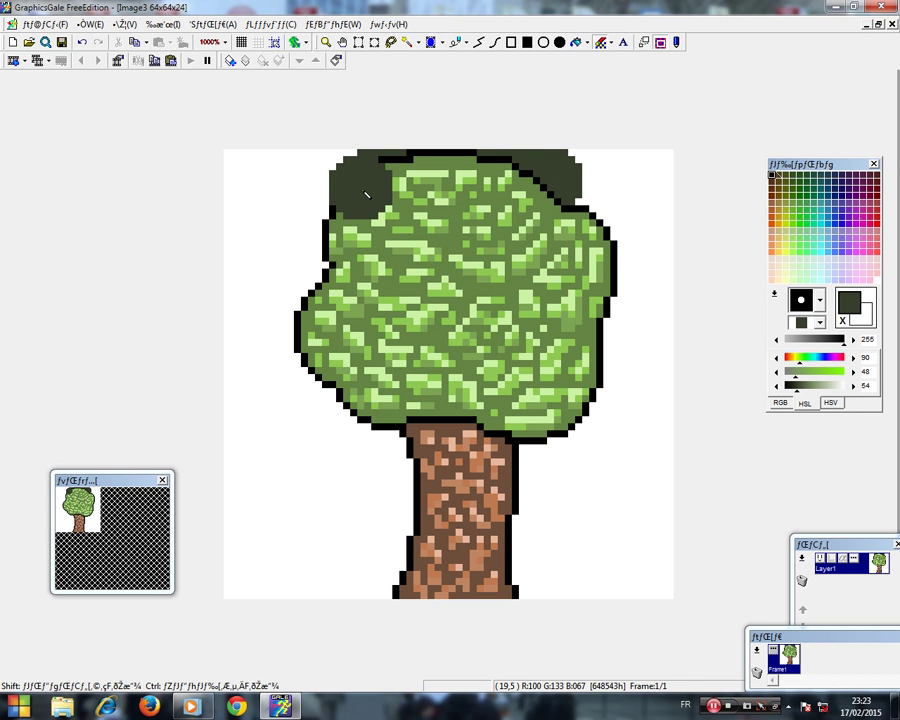
key("ctrl+z")
- Set black as the background colour and replace the crown's black outline with the dark green
left_click(843, 321)
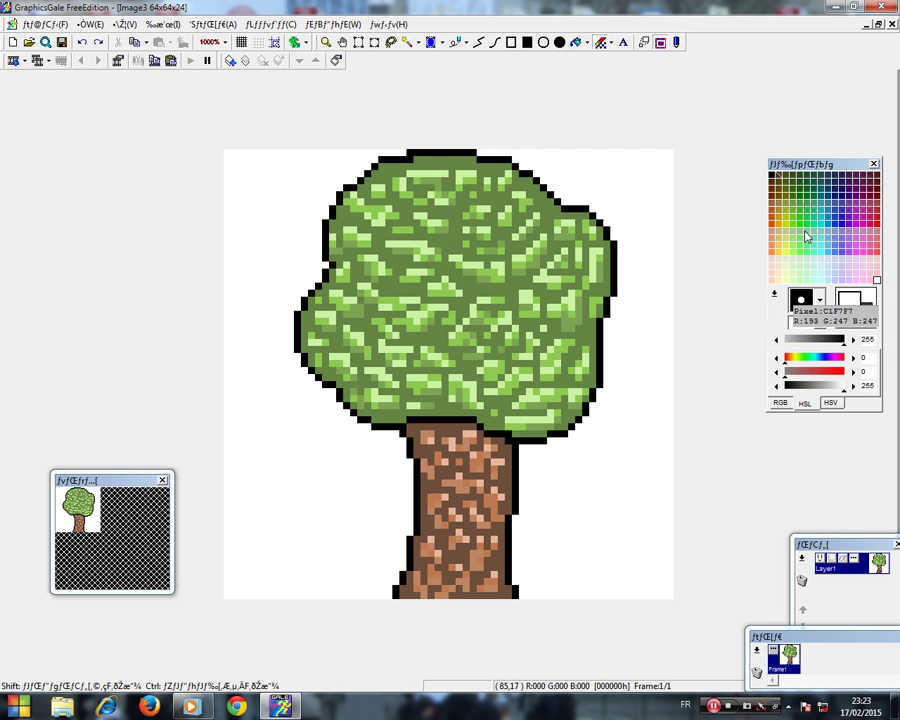
left_click(771, 176)
left_click(843, 321)
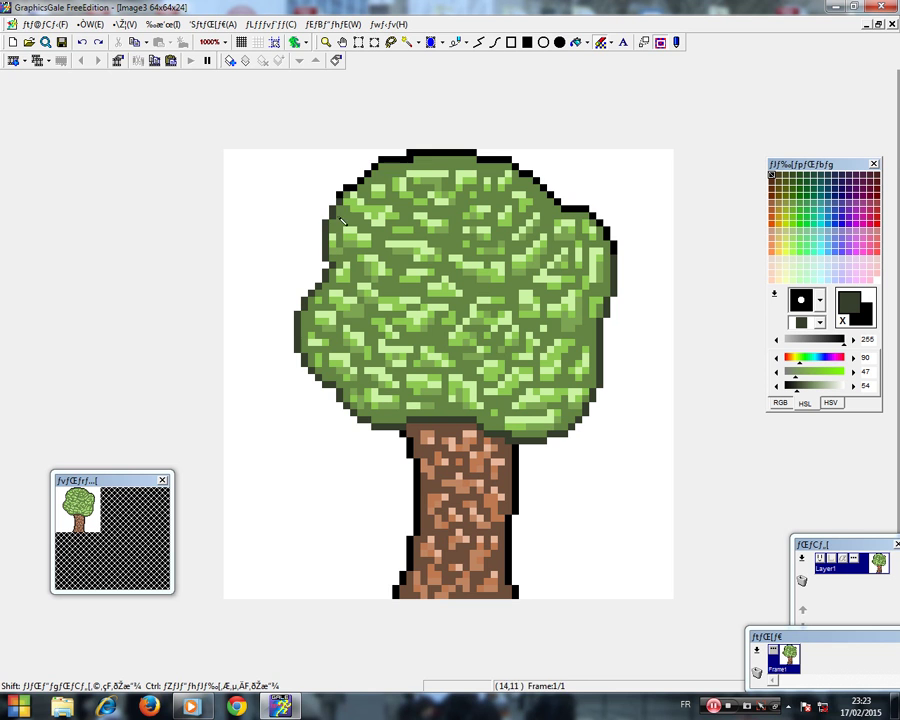
mouse_move(340, 220)
left_mouse_down()
mouse_move(395, 163)
mouse_move(471, 145)
mouse_move(530, 170)
mouse_move(457, 167)
mouse_move(462, 156)
mouse_move(575, 202)
mouse_move(616, 245)
mouse_move(620, 320)
left_mouse_up()
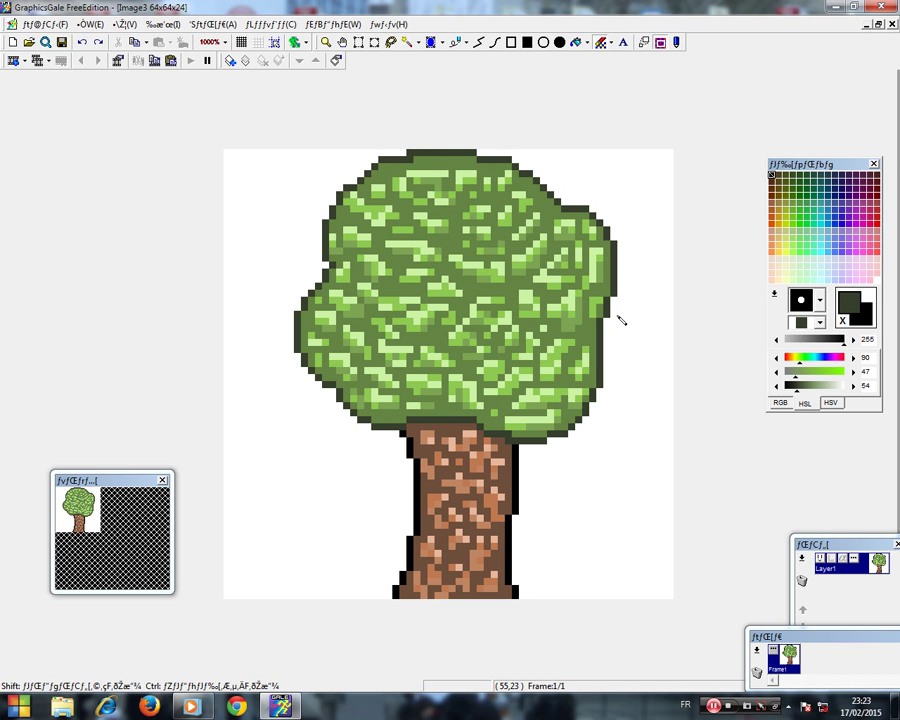
- Replace the trunk's black outline with the dark trunk brown darkened to luminance 63
right_click(510, 490)
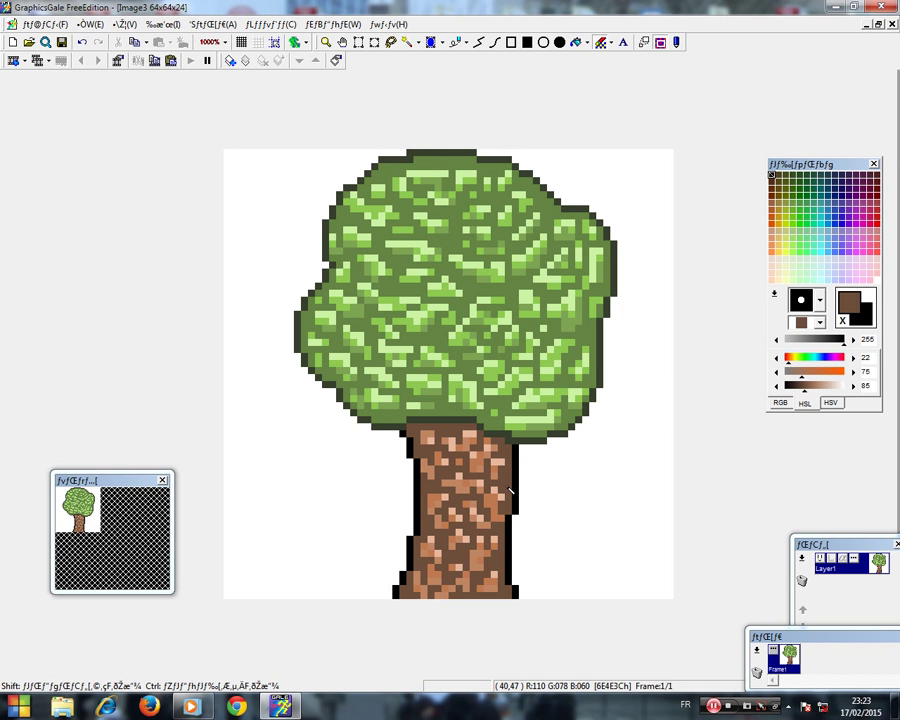
left_click_drag(804, 390, 799, 390)
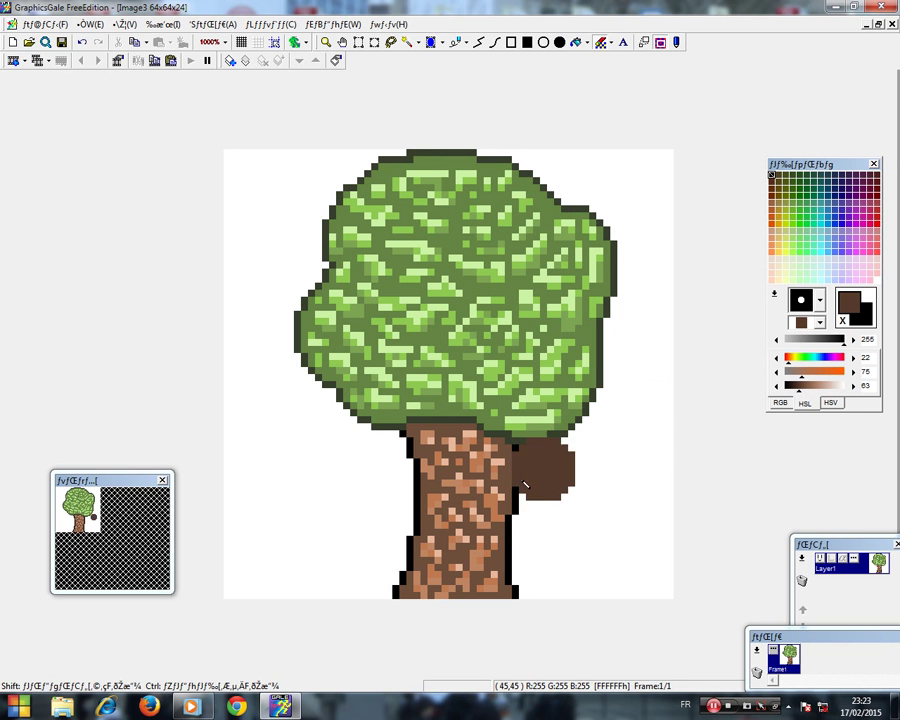
key("ctrl+z")
mouse_move(515, 480)
left_mouse_down()
mouse_move(502, 576)
mouse_move(406, 595)
mouse_move(419, 504)
mouse_move(408, 465)
left_mouse_up()
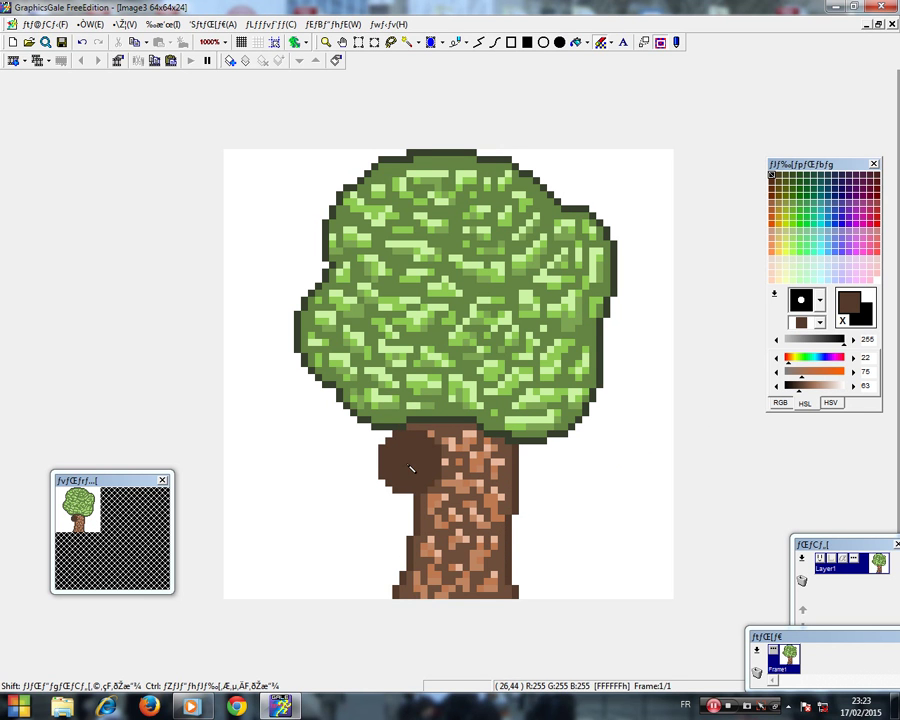
- Examine the whole tree at reduced magnifications to judge the coloured outlines and the bark texture
left_click(325, 42)
right_click(415, 337)
right_click(415, 337)
right_click(415, 337)
right_click(415, 337)
right_click(415, 337)
right_click(421, 345)
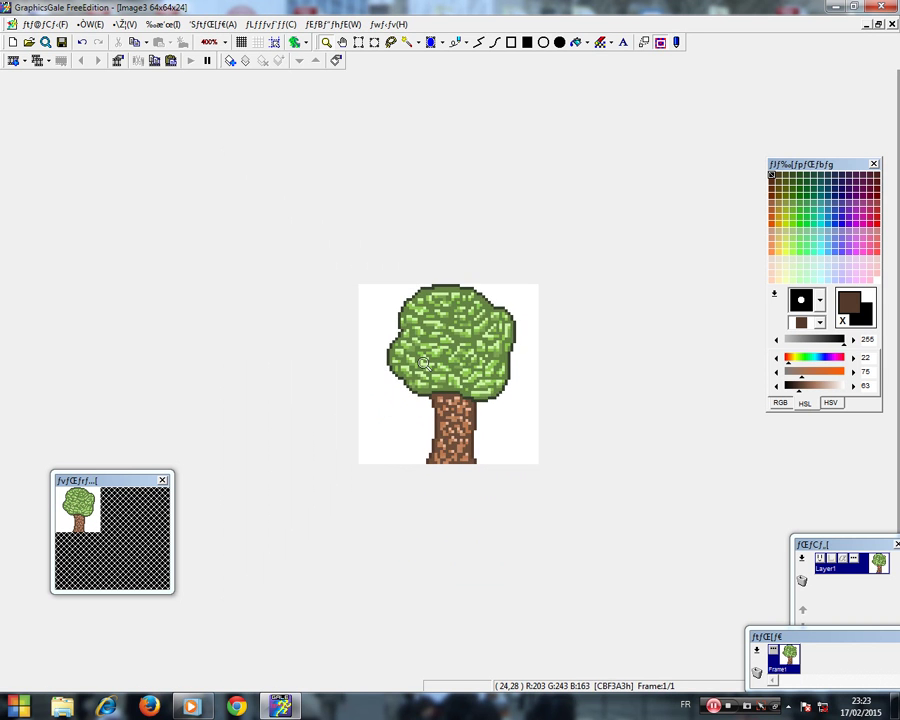
right_click(427, 360)
right_click(433, 372)
right_click(436, 377)
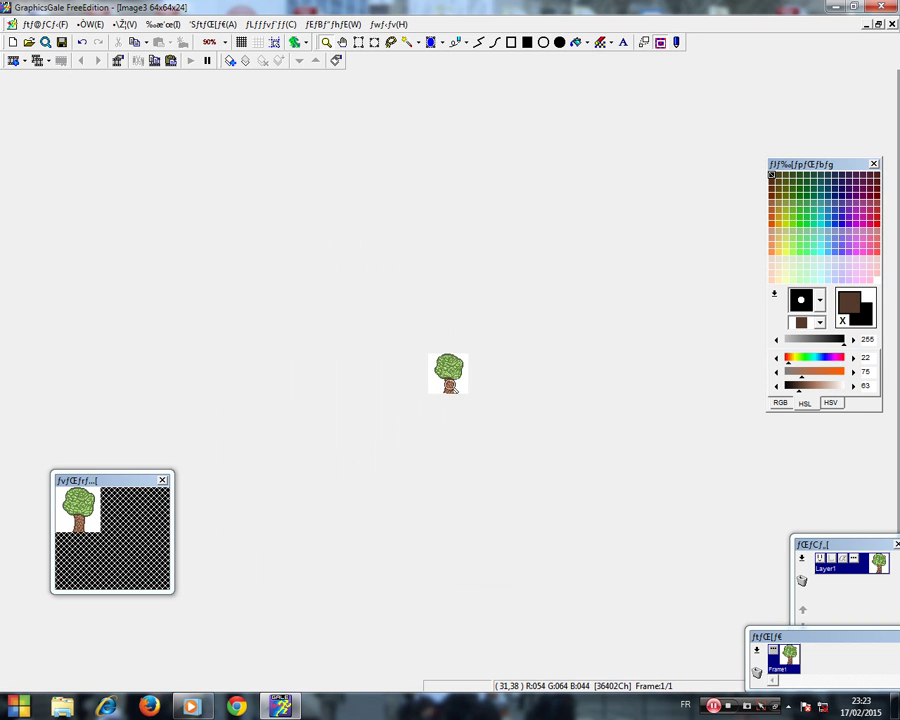
right_click(458, 374)
left_click(452, 374)
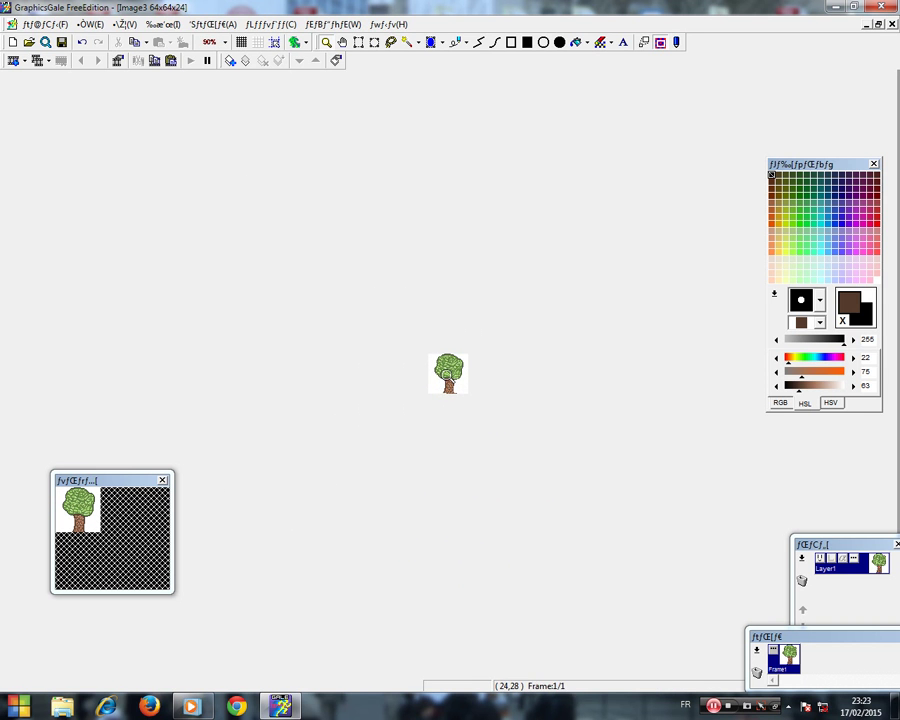
left_click(448, 375)
left_click(447, 376)
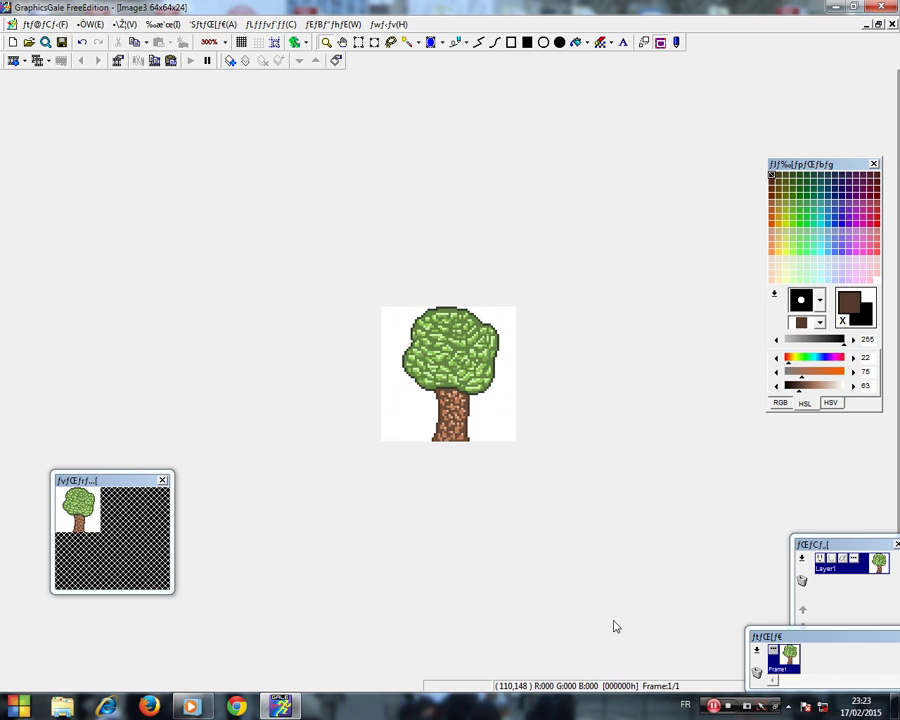